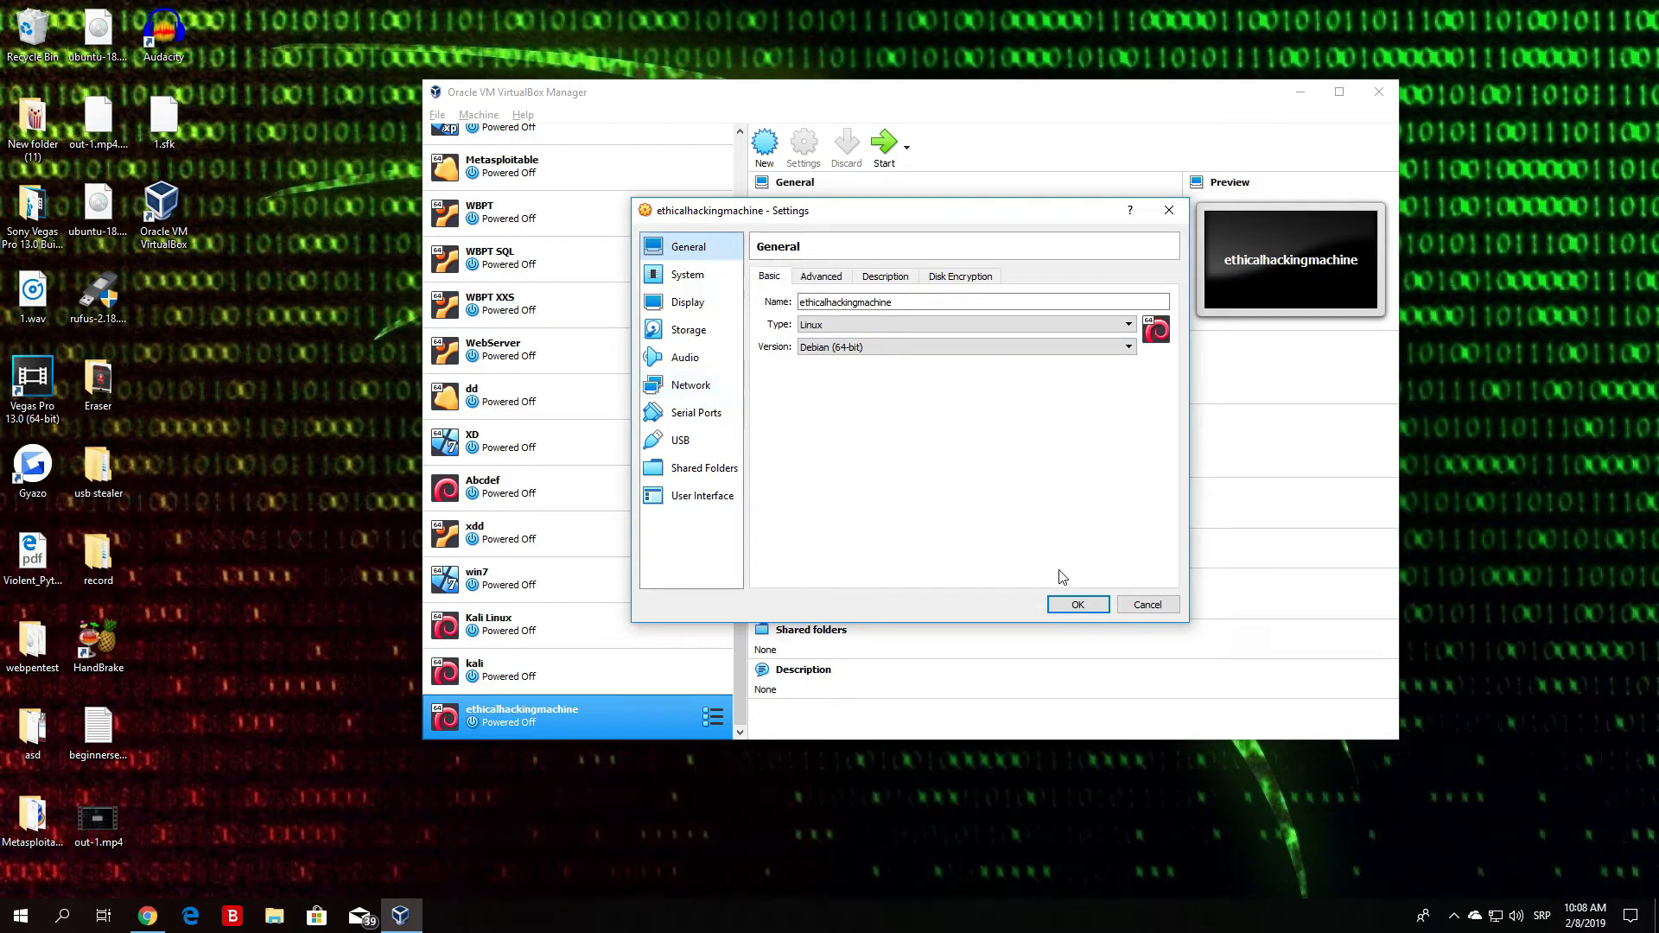
# - Apply the ethicalhackingmachine settings with the kali-linux-2018.4-amd64.iso attached
pyautogui.click(1077, 604)
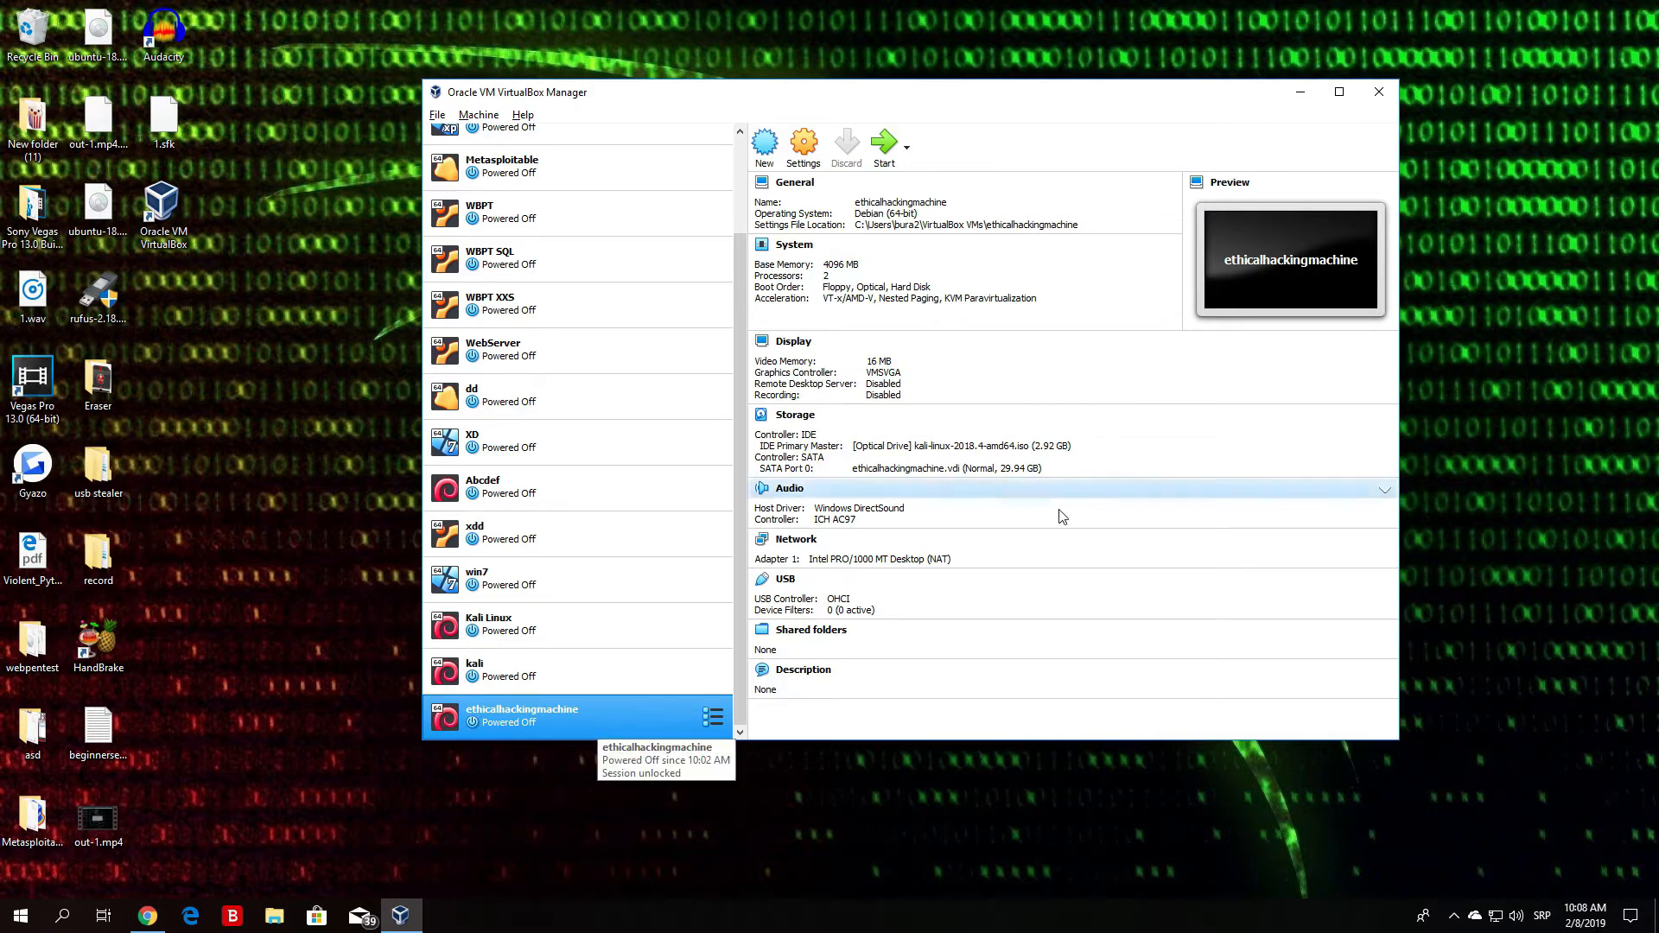
# - Launch the ethicalhackingmachine VM and minimize the VirtualBox Manager window
pyautogui.click(885, 144)
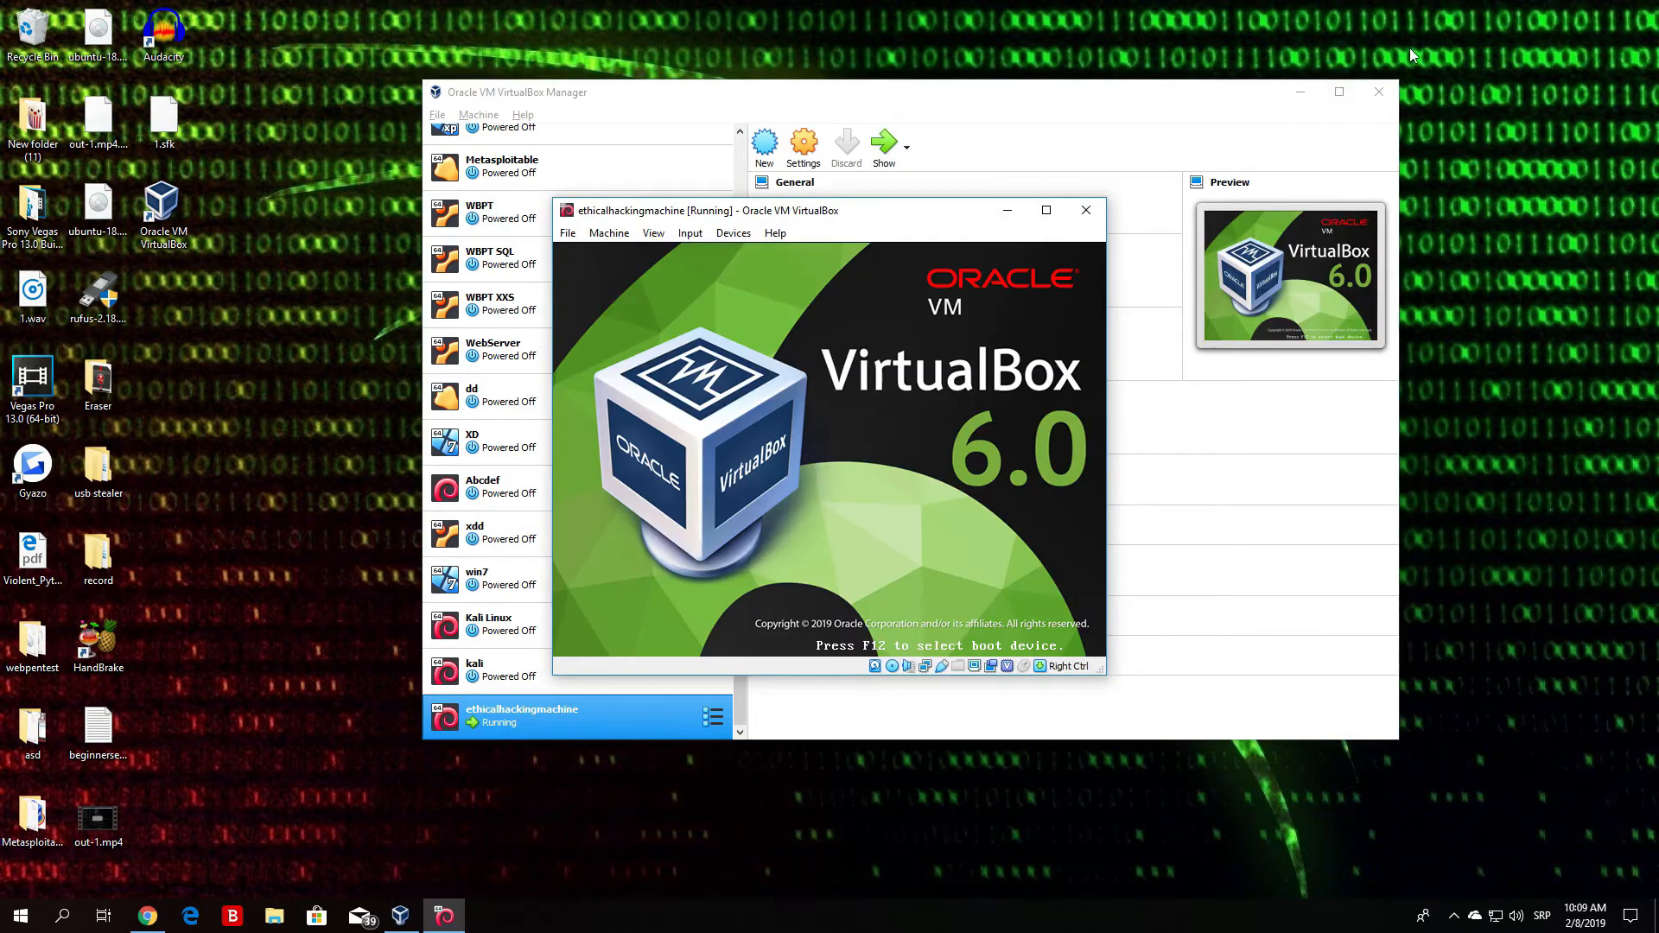
pyautogui.click(1301, 91)
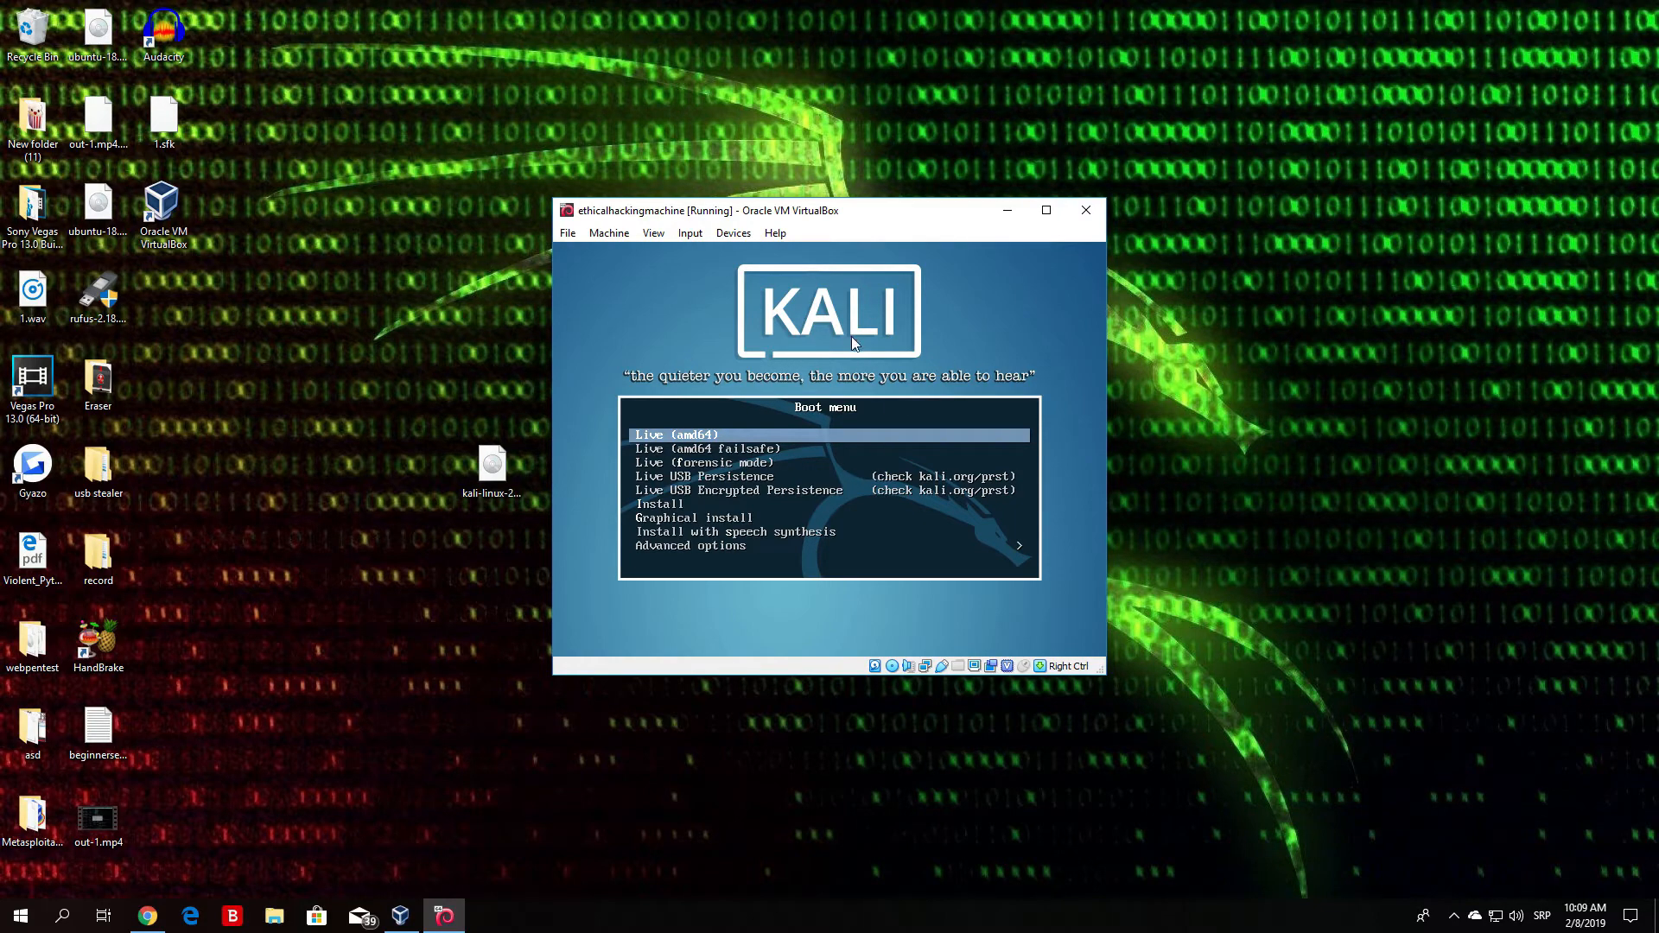
# - Pick the text-mode Install entry in the Kali boot menu and boot it
pyautogui.press('Down')
pyautogui.press('Down')
pyautogui.press('Up')
pyautogui.press('Up')
pyautogui.press('Down')
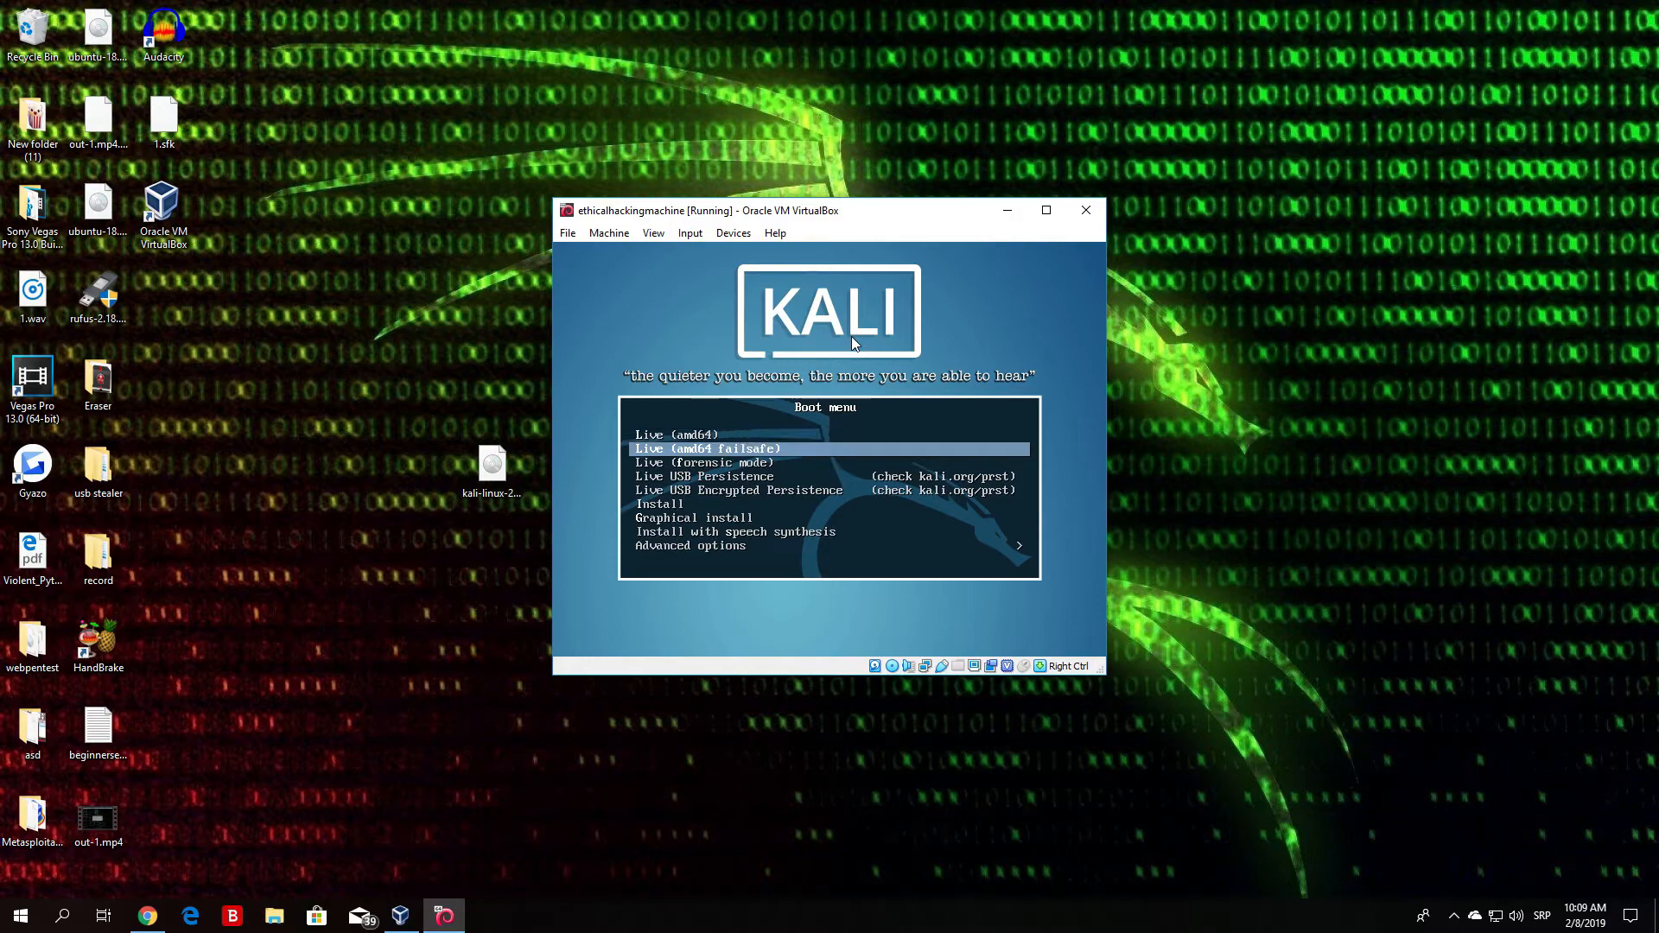
pyautogui.press('Down')
pyautogui.press('Down')
pyautogui.press('Up')
pyautogui.press('Up')
pyautogui.press('Up')
pyautogui.press('Down')
pyautogui.press('Down')
pyautogui.press('Up')
pyautogui.press('Up')
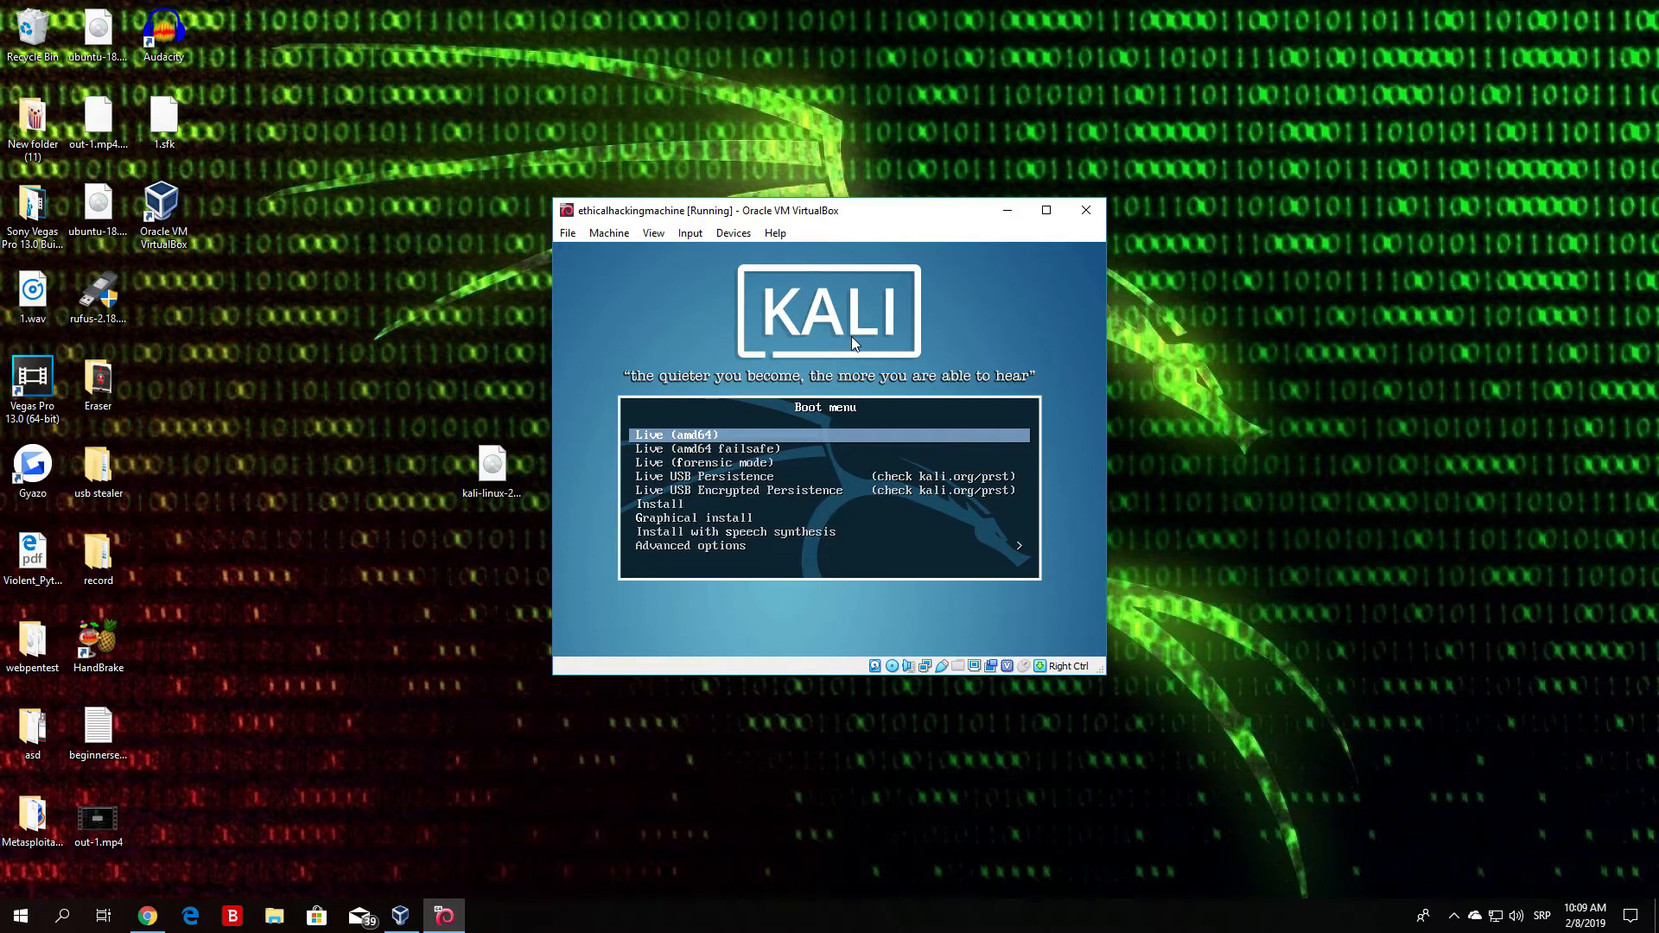
pyautogui.press('Down')
pyautogui.press('Down')
pyautogui.press('Down')
pyautogui.press('Down')
pyautogui.press('Down')
pyautogui.press('Down')
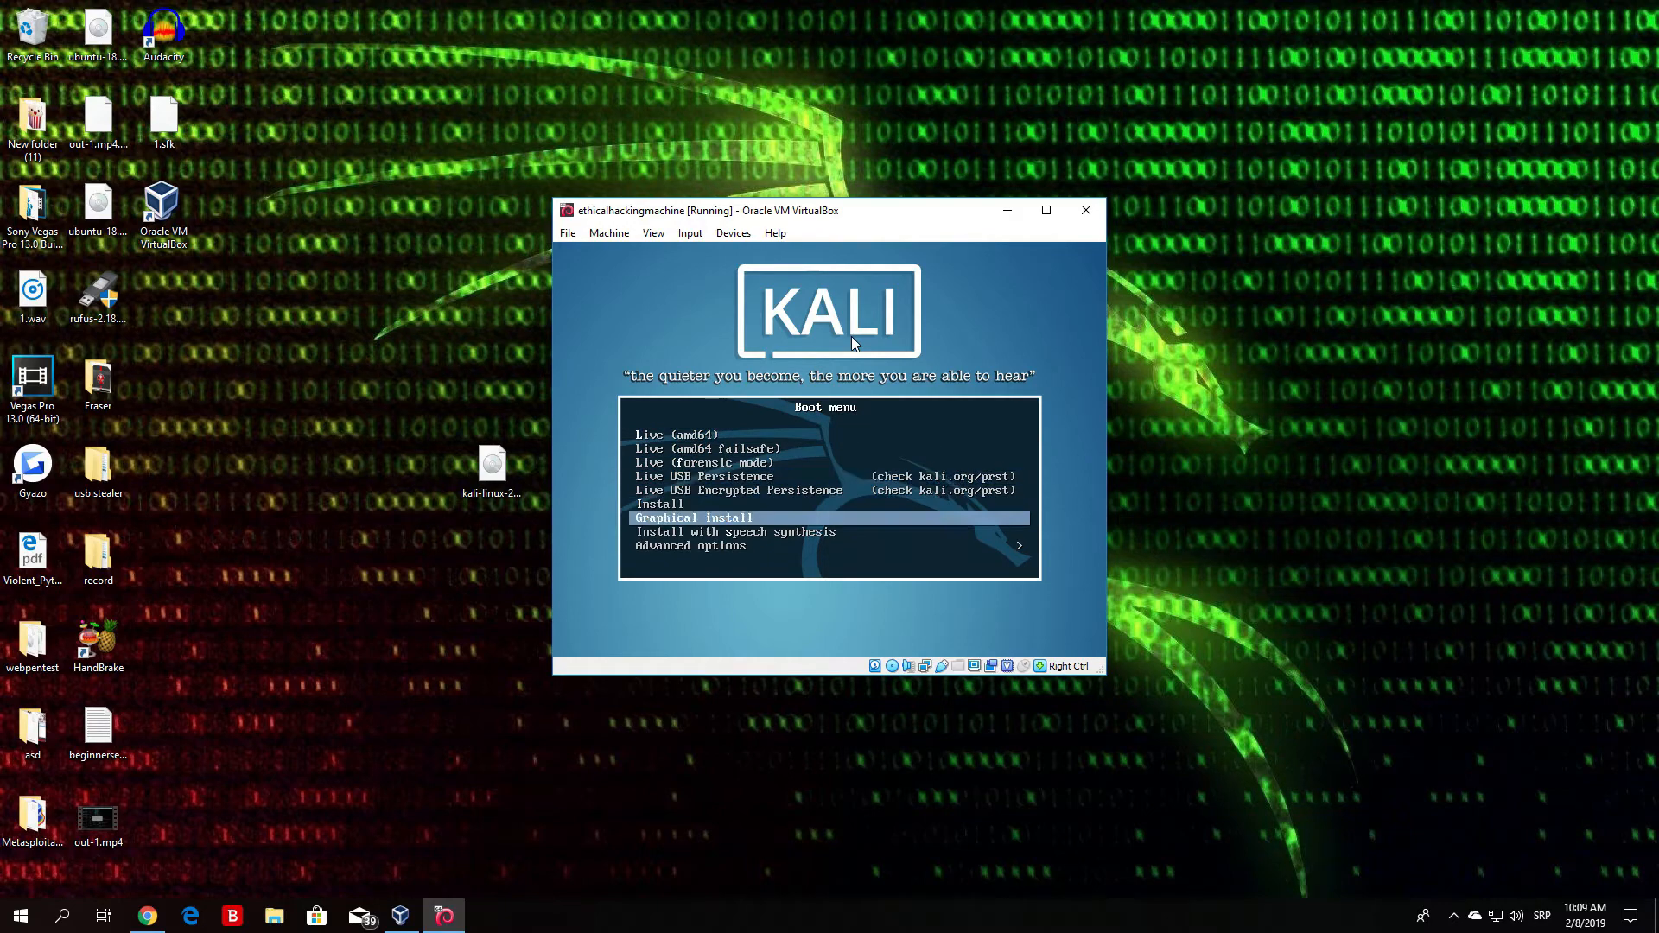
pyautogui.press('Down')
pyautogui.press('Down')
pyautogui.press('Up')
pyautogui.press('Up')
pyautogui.press('Up')
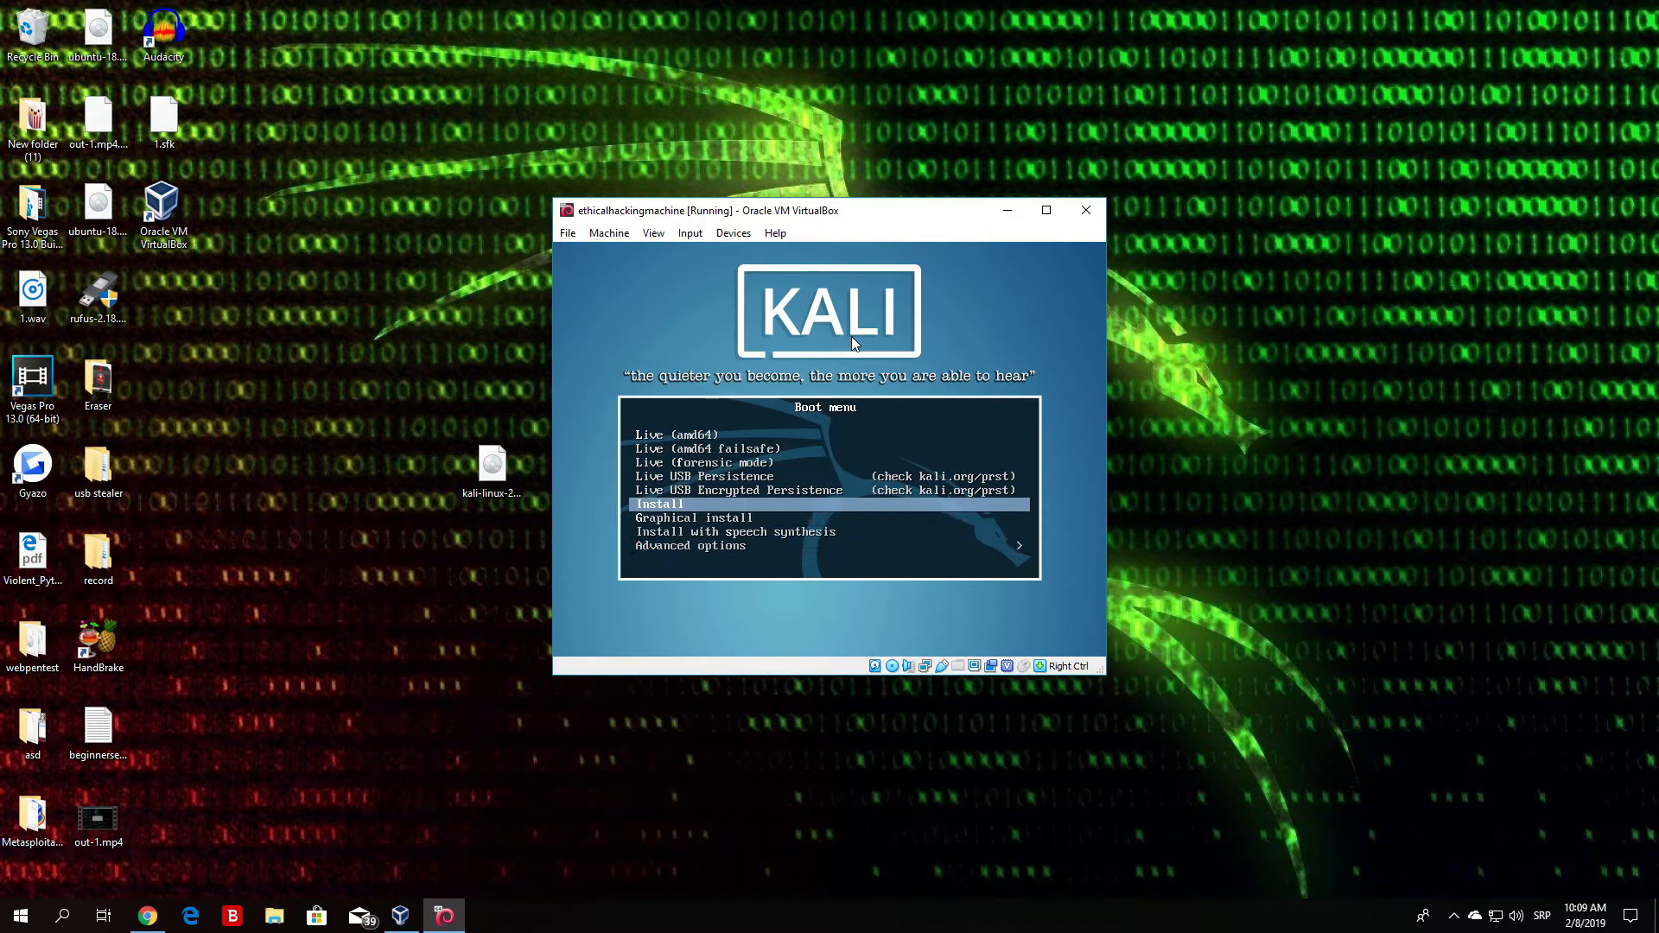
pyautogui.press('Up')
pyautogui.press('Down')
pyautogui.press('Down')
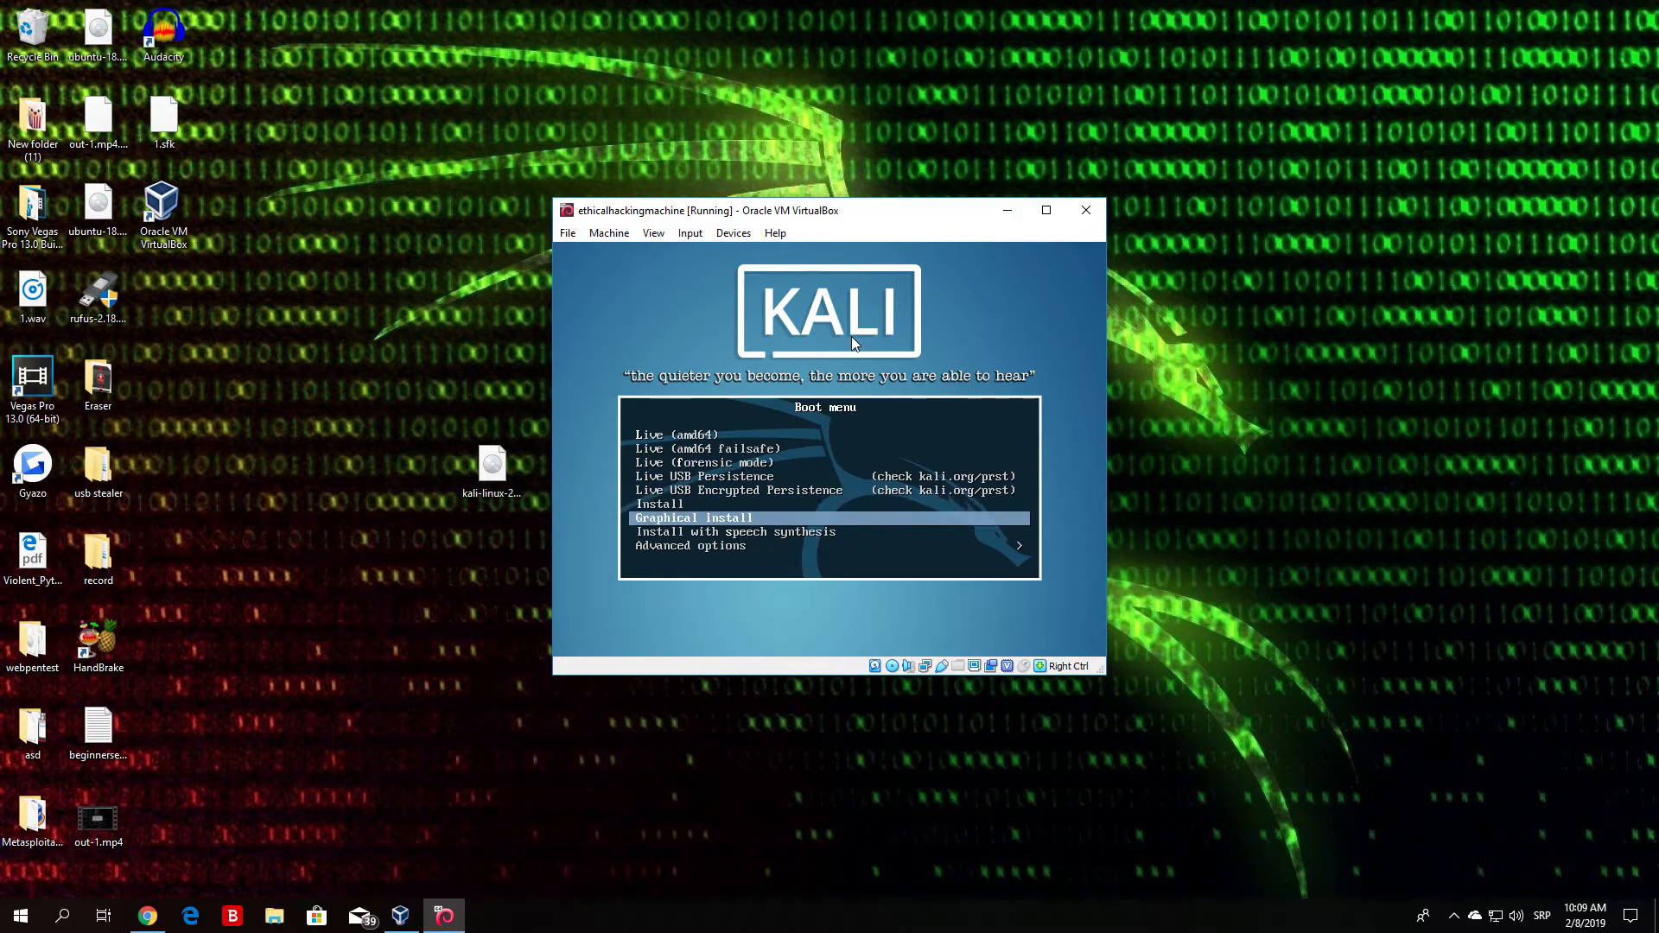
pyautogui.press('Up')
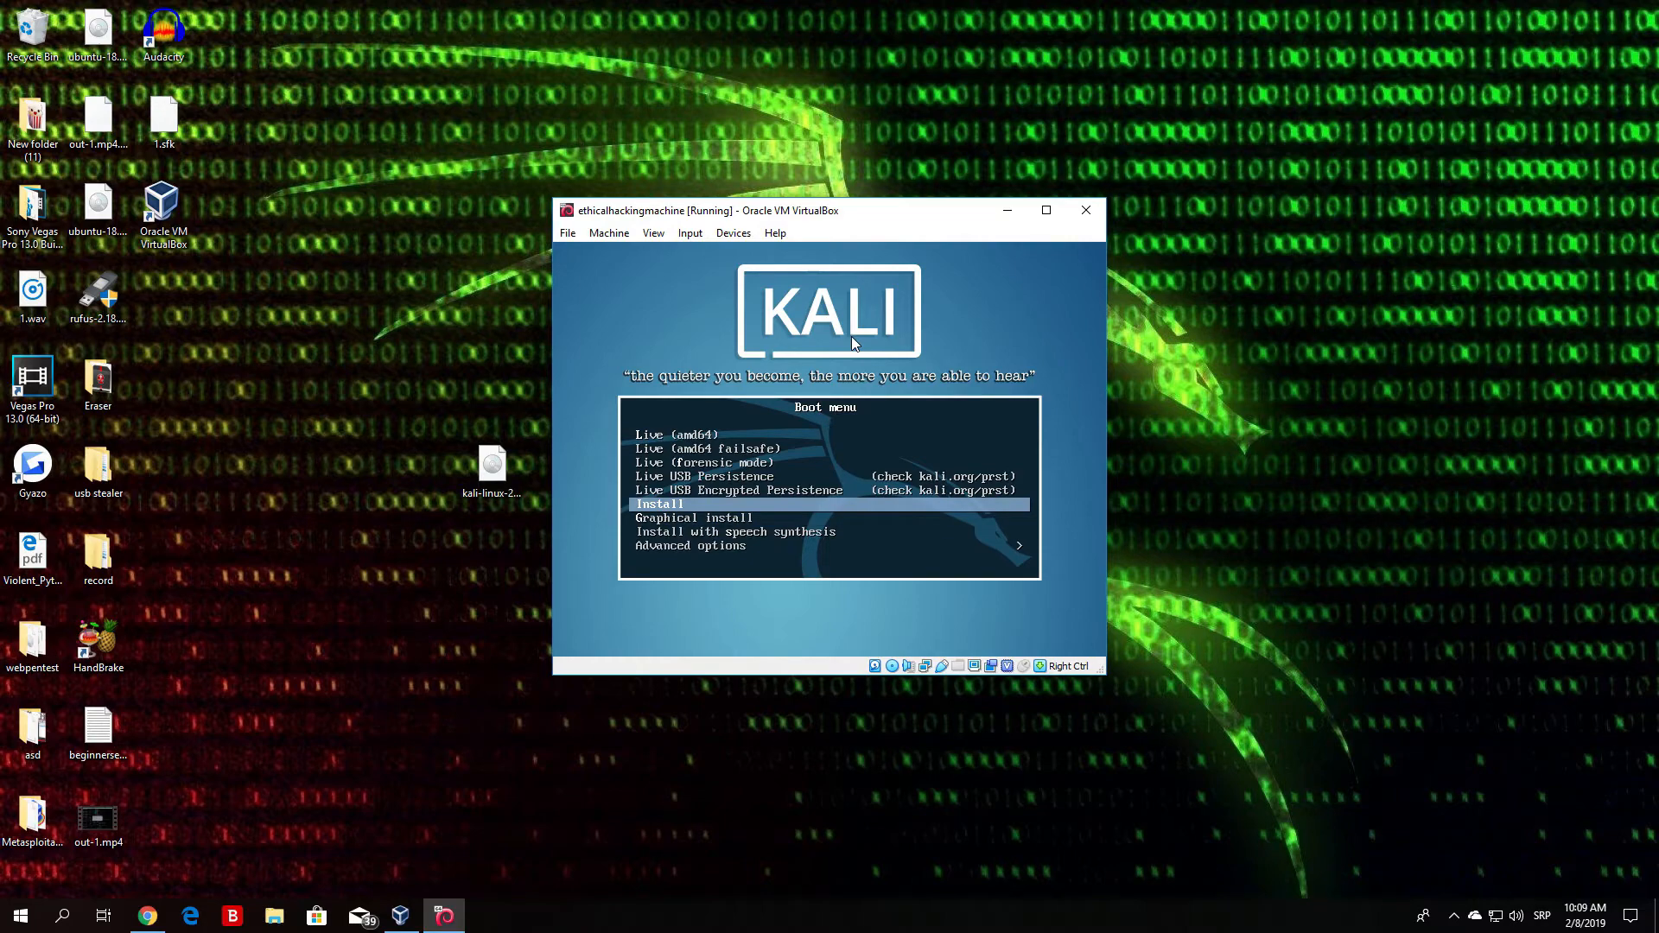
pyautogui.press('Return')
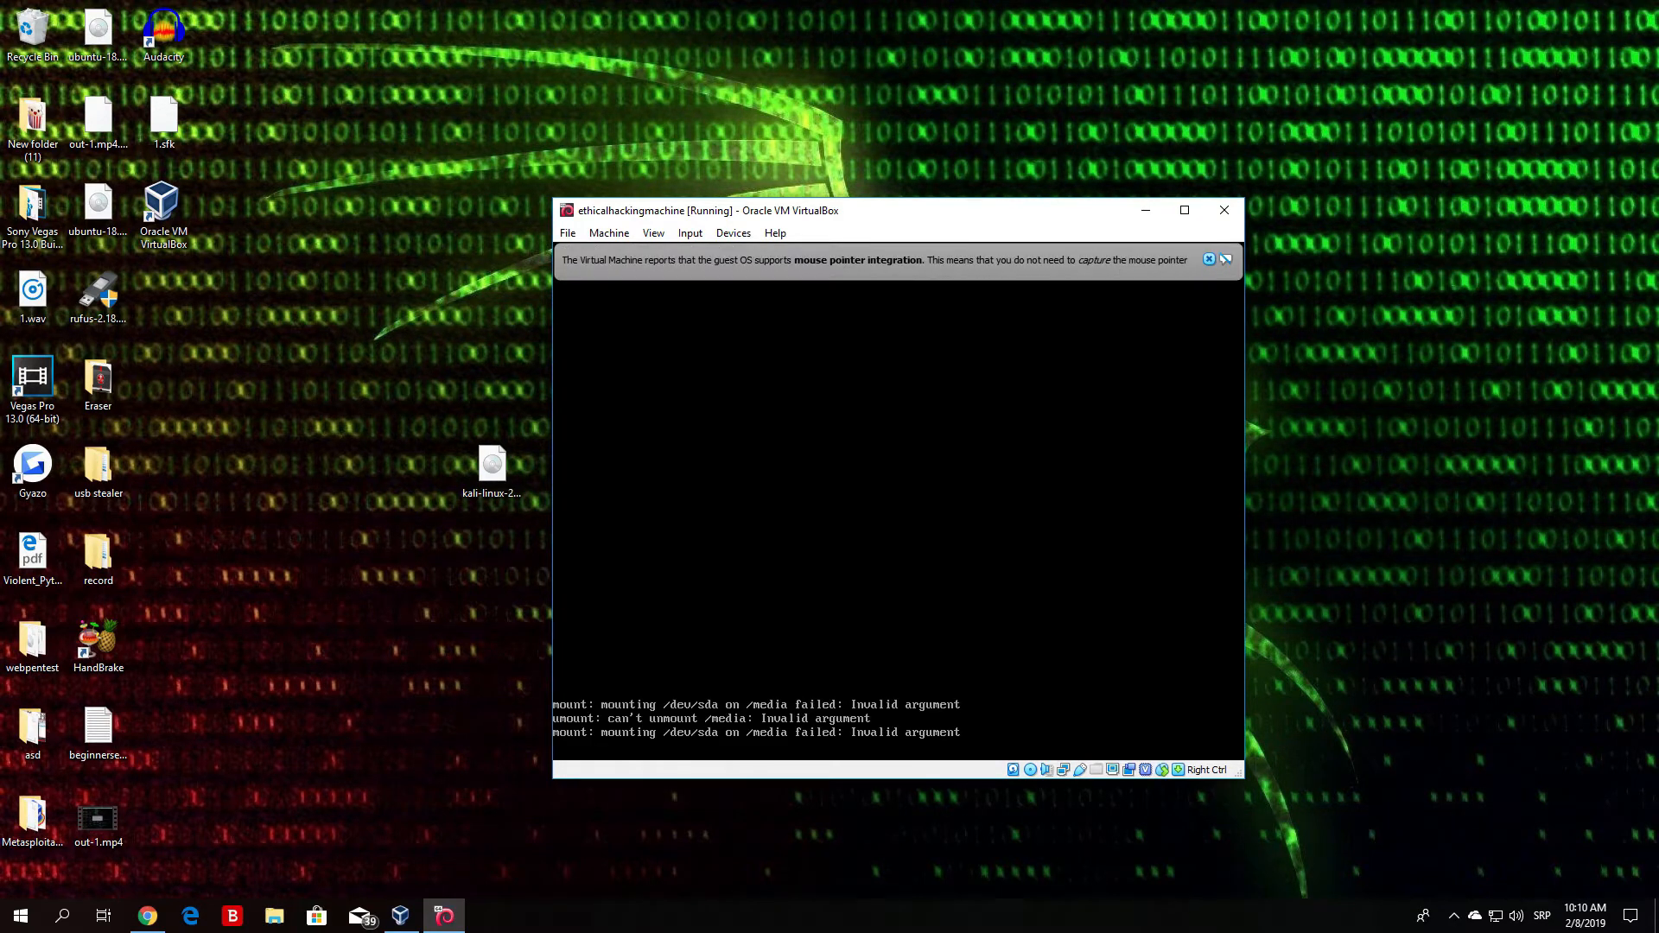
# - Dismiss the mouse pointer integration notice and drag the VM window up and left
pyautogui.click(1209, 259)
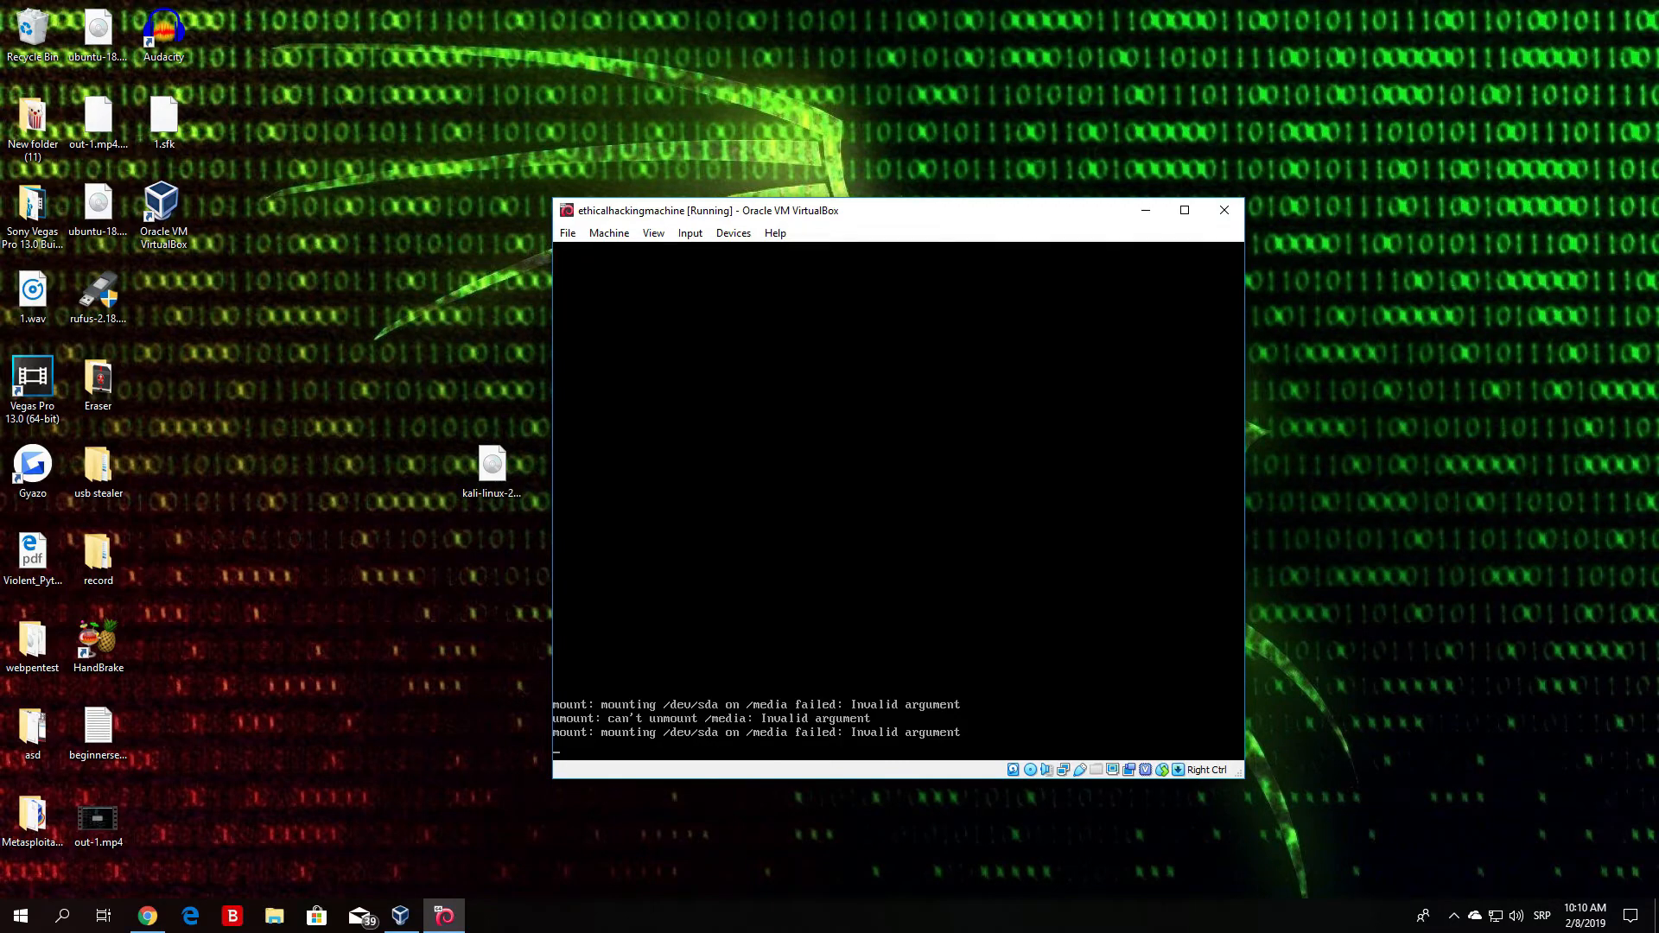
pyautogui.moveTo(922, 214); pyautogui.dragTo(852, 143)
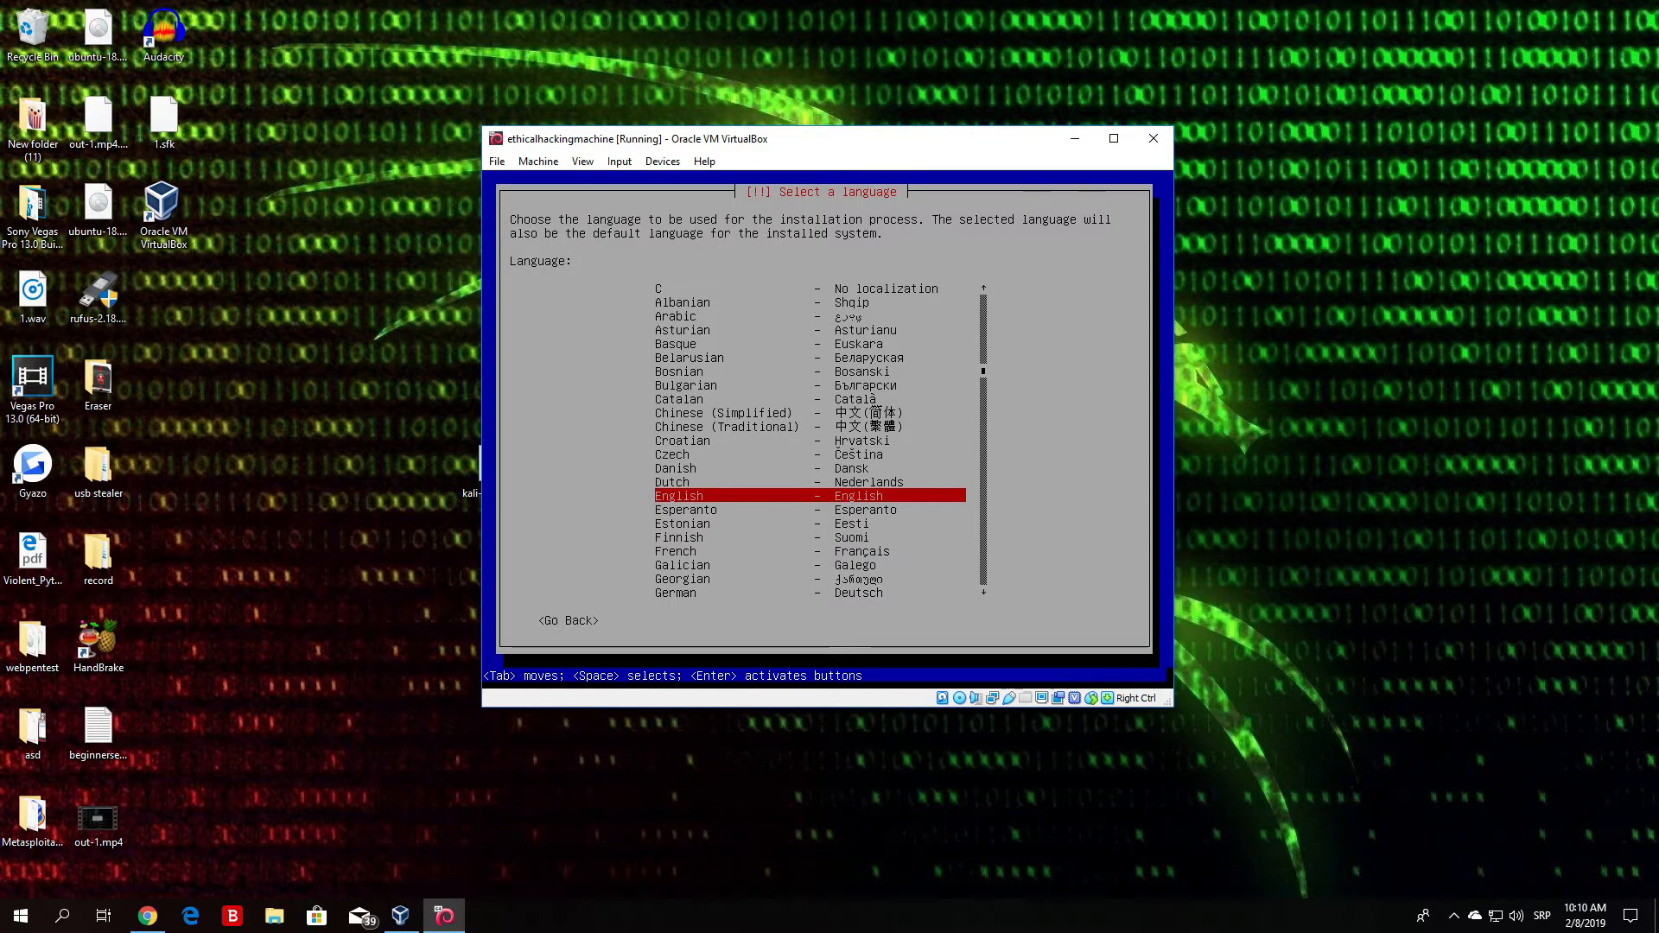
# - Confirm English as the Kali installer language
pyautogui.press('Up')
pyautogui.press('Up')
pyautogui.press('Up')
pyautogui.press('Up')
pyautogui.press('Up')
pyautogui.press('Up')
pyautogui.press('Up')
pyautogui.press('Up')
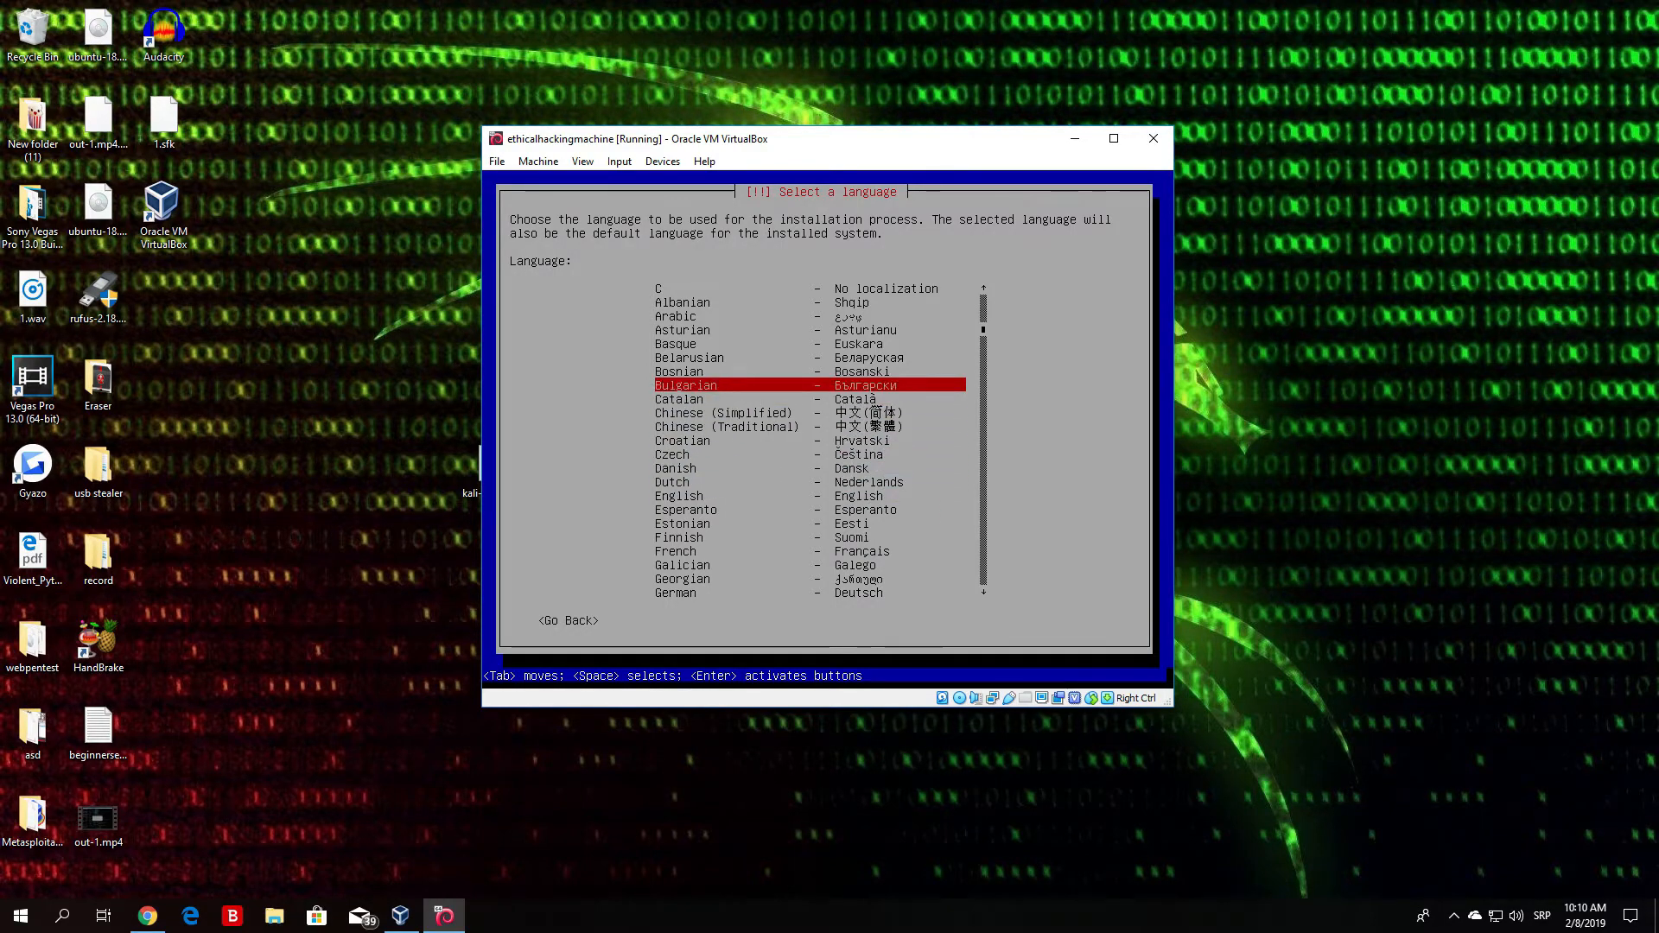
pyautogui.press('Down')
pyautogui.press('Down')
pyautogui.press('Down')
pyautogui.press('Down')
pyautogui.press('Down')
pyautogui.press('Down')
pyautogui.press('Down')
pyautogui.press('Down')
pyautogui.press('Down')
pyautogui.press('Down')
pyautogui.press('Down')
pyautogui.press('Down')
pyautogui.press('Down')
pyautogui.press('Down')
pyautogui.press('Down')
pyautogui.press('Down')
pyautogui.press('Down')
pyautogui.press('Down')
pyautogui.press('Down')
pyautogui.press('Down')
pyautogui.press('Down')
pyautogui.press('Down')
pyautogui.press('Down')
pyautogui.press('Down')
pyautogui.press('Down')
pyautogui.press('Down')
pyautogui.press('Down')
pyautogui.press('Down')
pyautogui.press('Down')
pyautogui.press('Down')
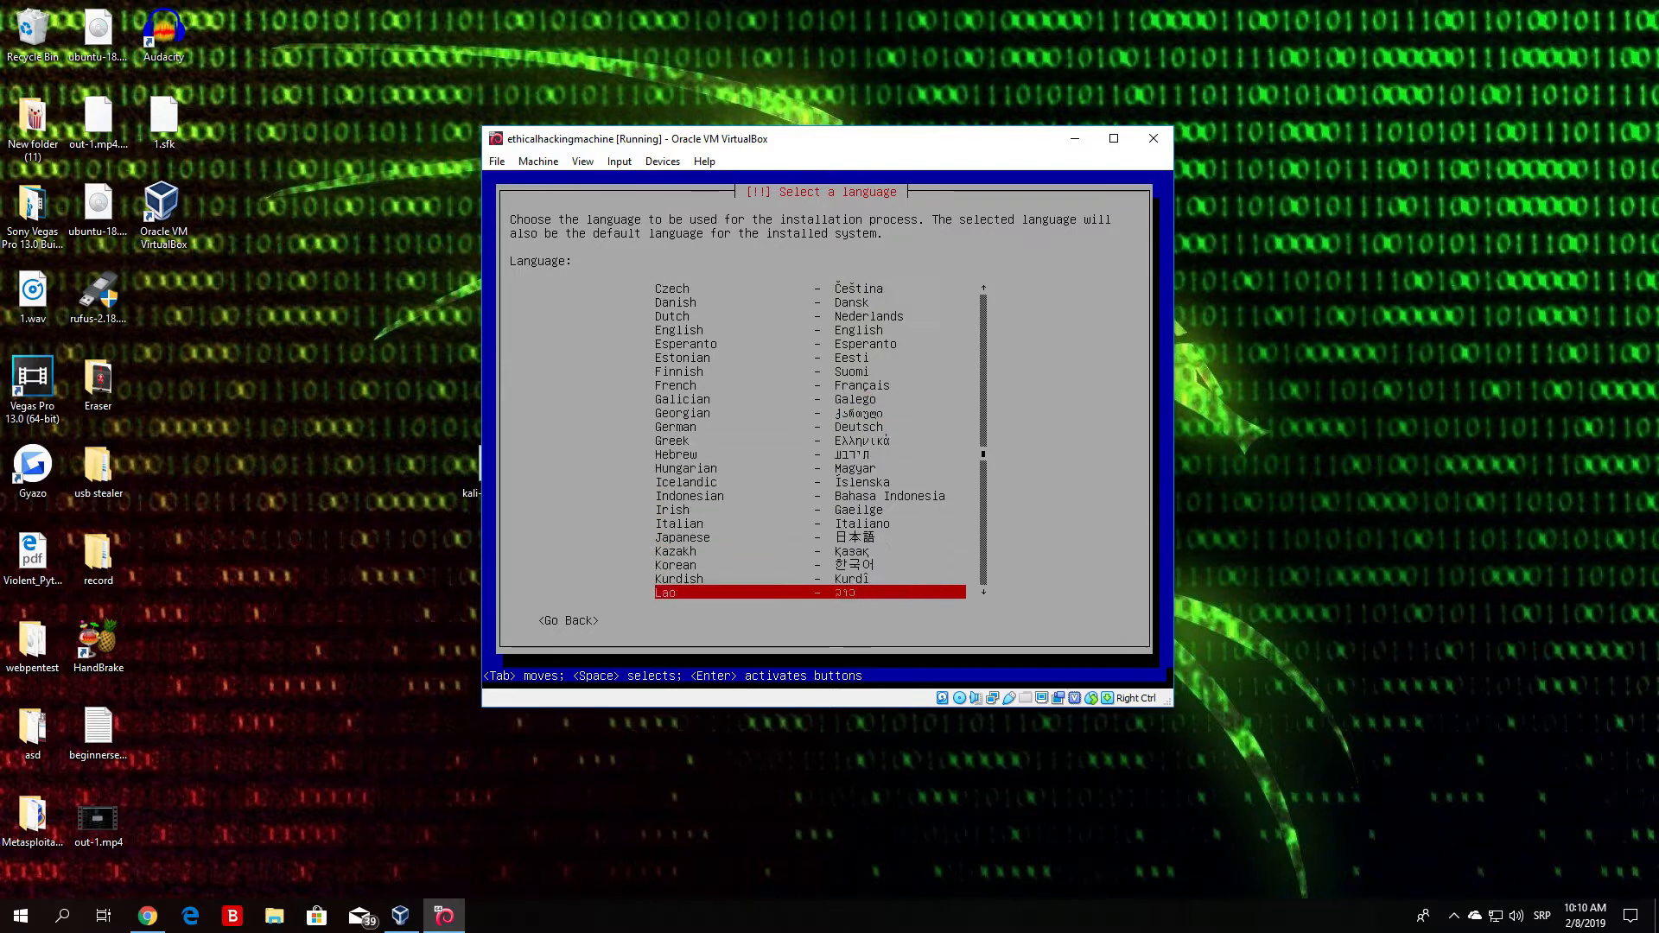
pyautogui.press('Up')
pyautogui.press('Up')
pyautogui.press('Up')
pyautogui.press('Up')
pyautogui.press('Up')
pyautogui.press('Up')
pyautogui.press('Up')
pyautogui.press('Up')
pyautogui.press('Up')
pyautogui.press('Up')
pyautogui.press('Up')
pyautogui.press('Up')
pyautogui.press('Up')
pyautogui.press('Up')
pyautogui.press('Up')
pyautogui.press('Up')
pyautogui.press('Up')
pyautogui.press('Up')
pyautogui.press('Up')
pyautogui.press('Up')
pyautogui.press('Up')
pyautogui.press('Up')
pyautogui.press('Up')
pyautogui.press('Up')
pyautogui.press('Up')
pyautogui.press('Up')
pyautogui.press('Up')
pyautogui.press('Up')
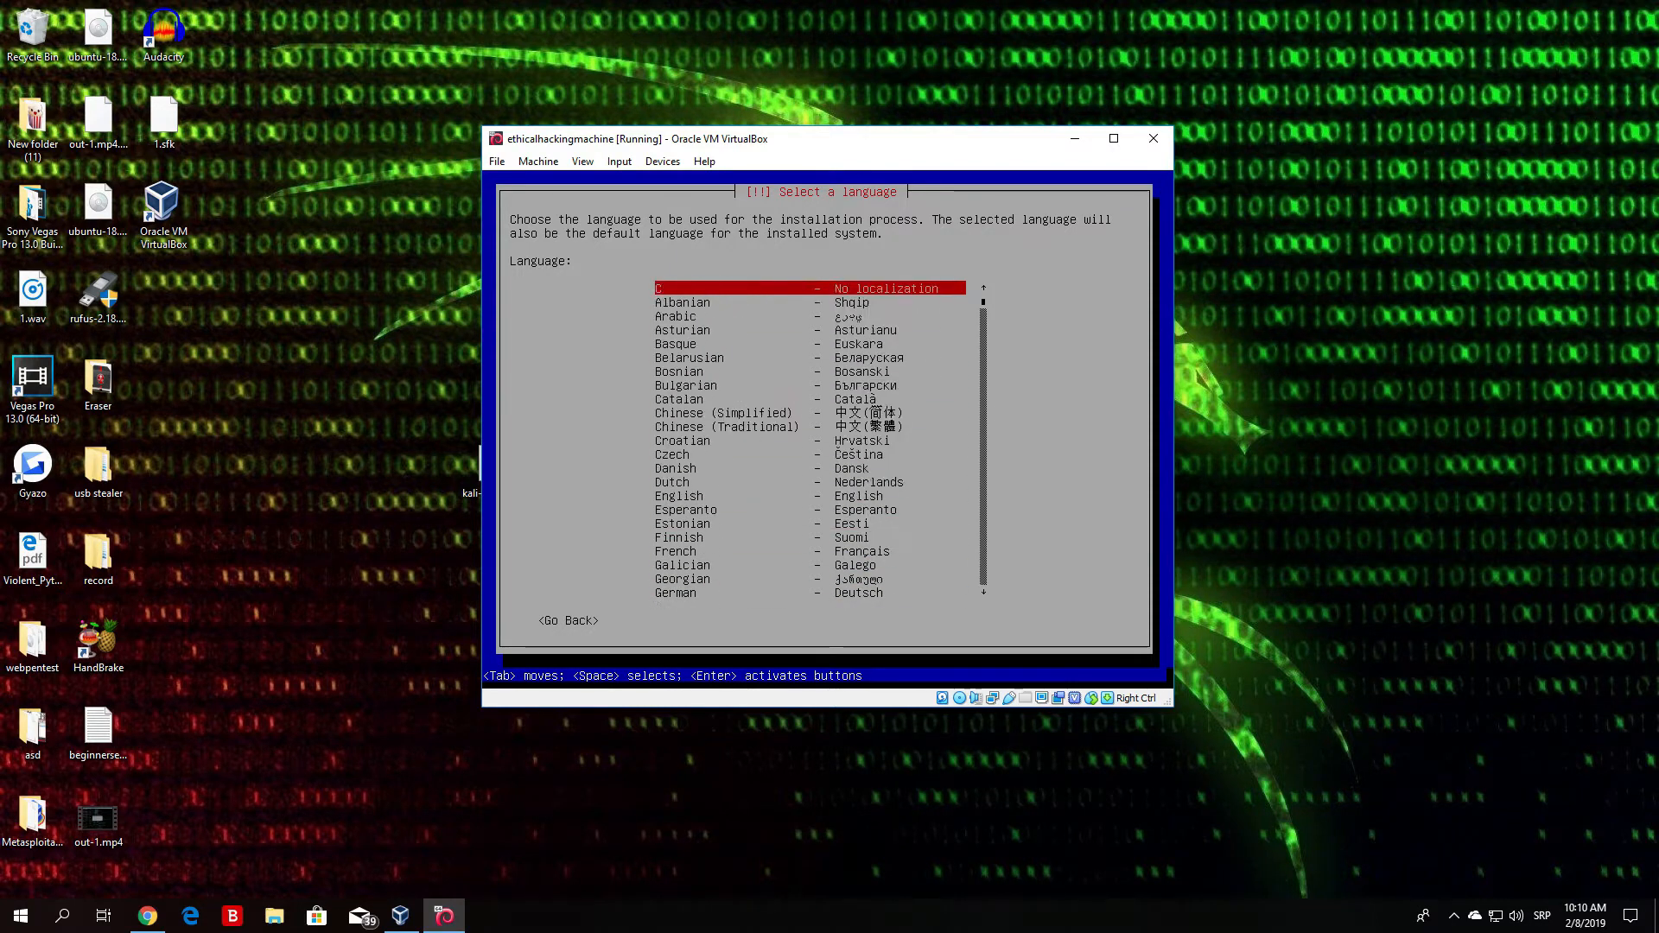
pyautogui.press('Down')
pyautogui.press('Down')
pyautogui.press('Down')
pyautogui.press('Down')
pyautogui.press('Down')
pyautogui.press('Down')
pyautogui.press('Down')
pyautogui.press('Down')
pyautogui.press('Down')
pyautogui.press('Down')
pyautogui.press('Down')
pyautogui.press('Down')
pyautogui.press('Down')
pyautogui.press('Down')
pyautogui.press('Down')
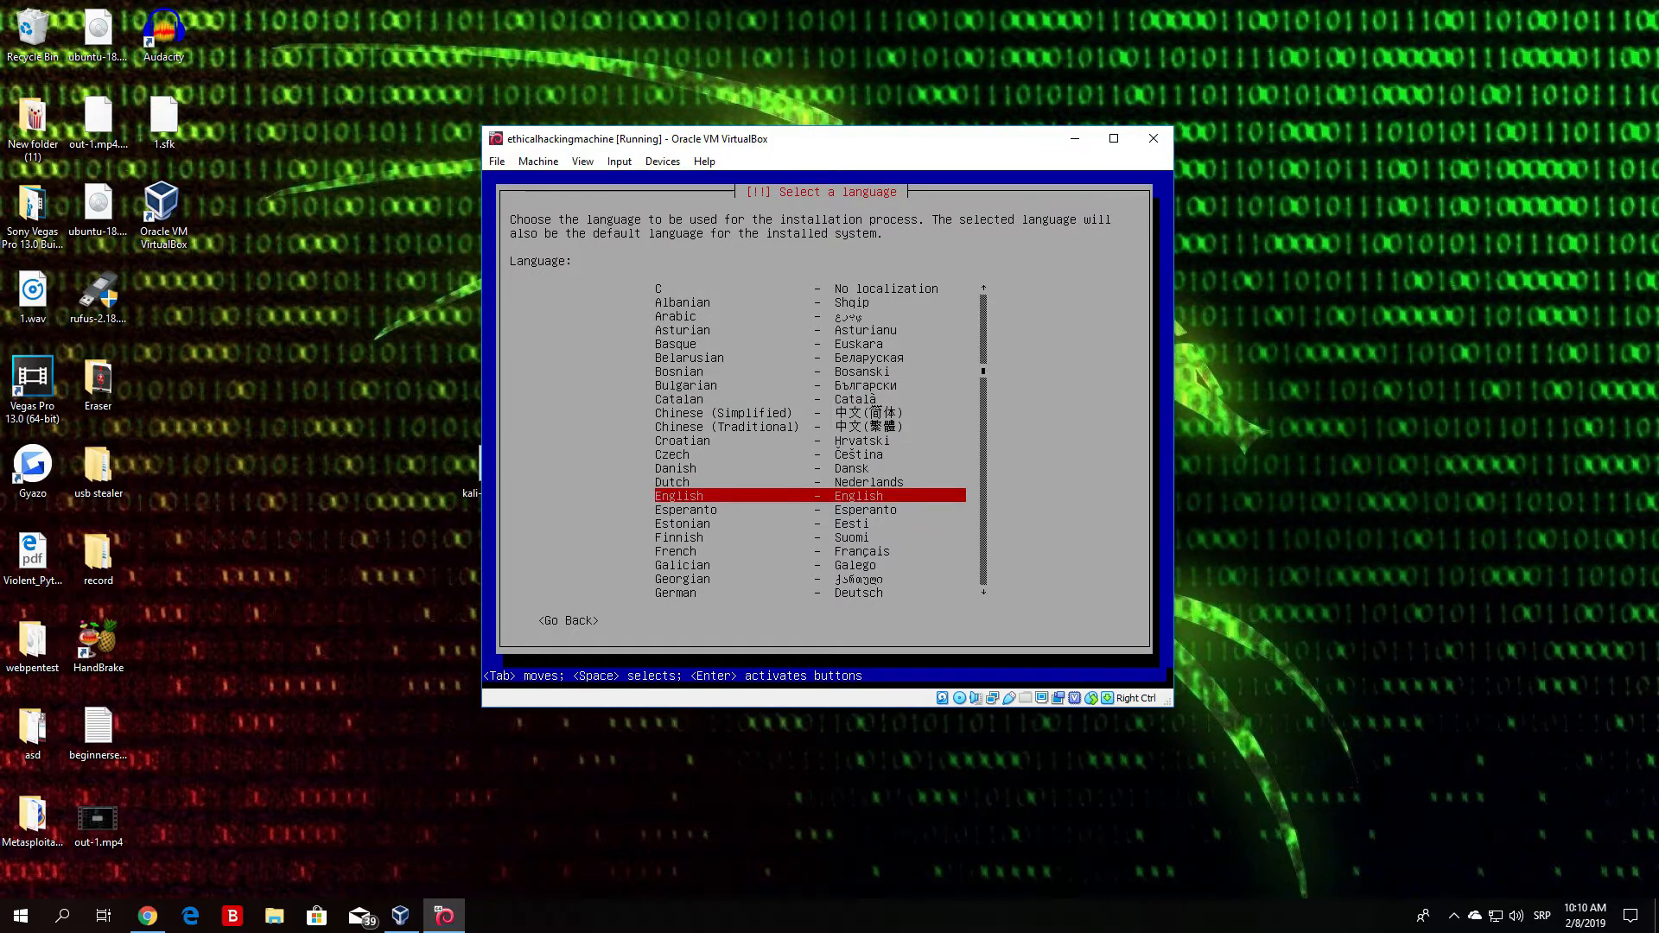
pyautogui.press('Return')
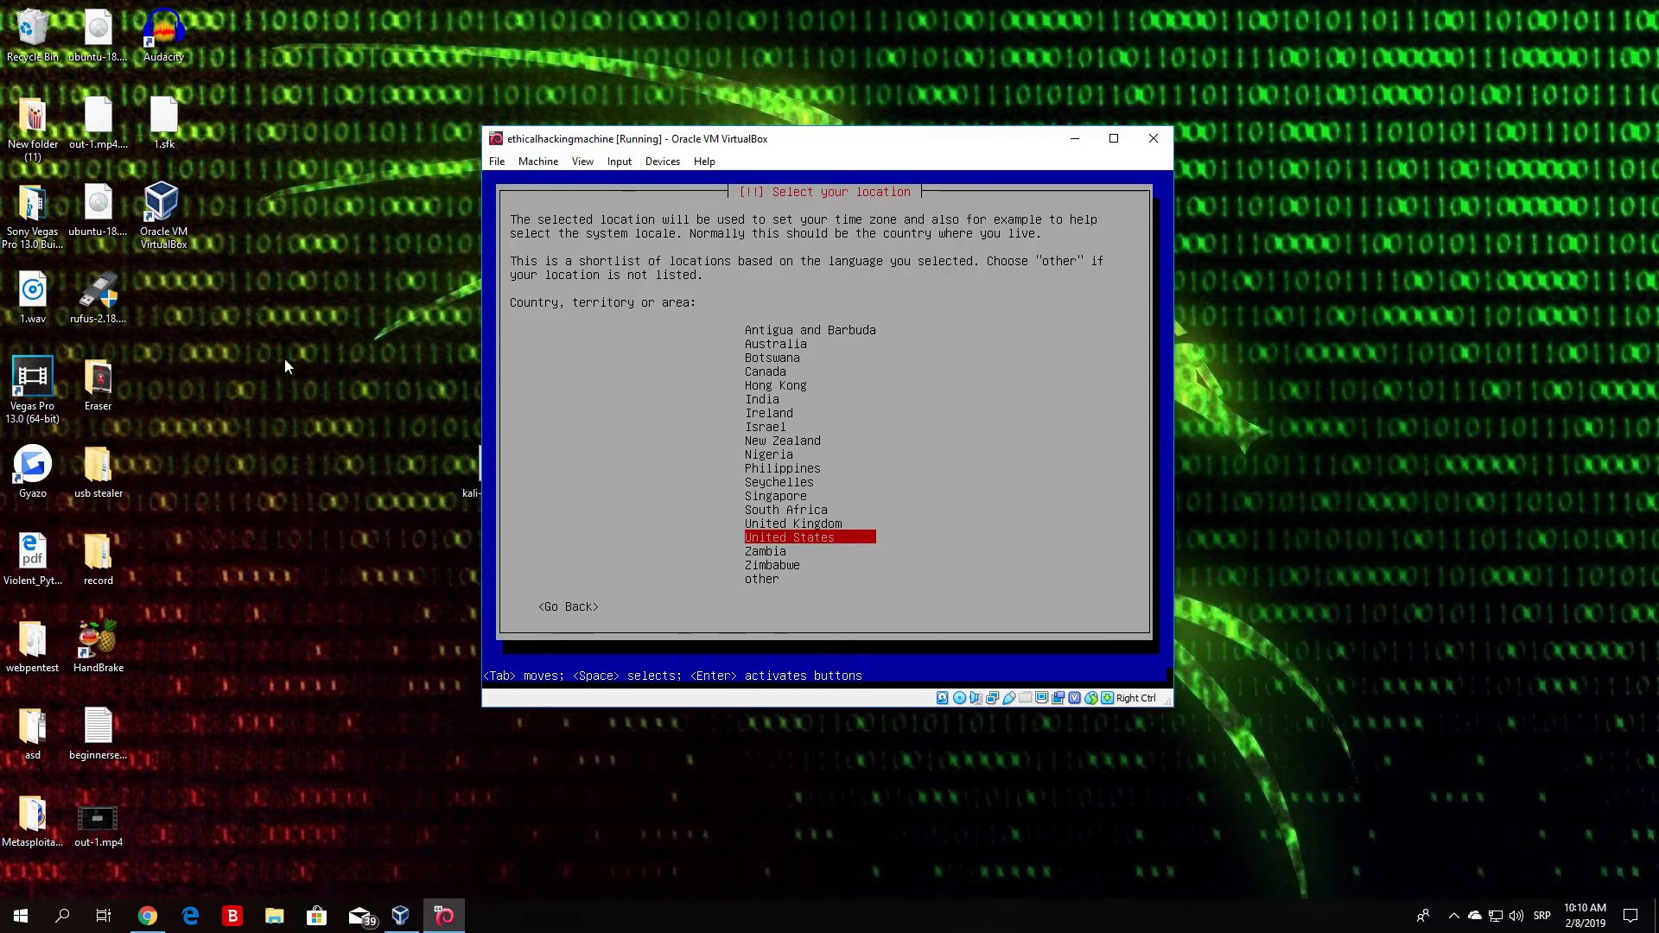
# - Choose United States from the country list and confirm it
pyautogui.press('Up')
pyautogui.press('Up')
pyautogui.press('Up')
pyautogui.press('Up')
pyautogui.press('Up')
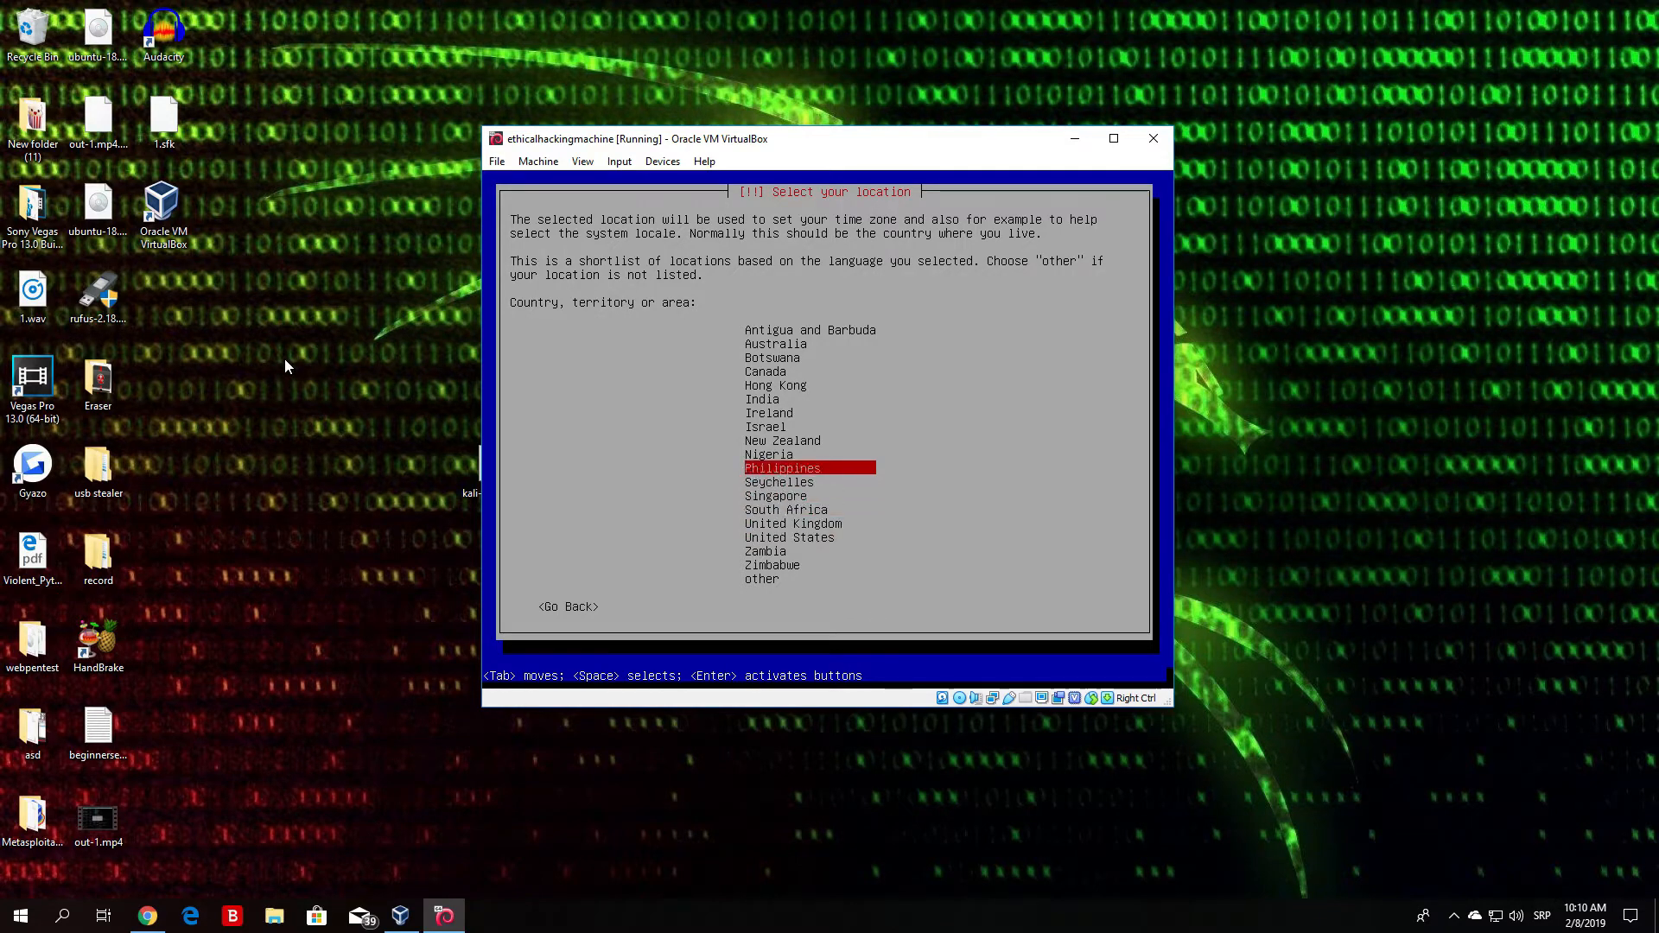
pyautogui.press('Up')
pyautogui.press('Up')
pyautogui.press('Up')
pyautogui.press('Up')
pyautogui.press('Down')
pyautogui.press('Down')
pyautogui.press('Down')
pyautogui.press('Down')
pyautogui.press('Down')
pyautogui.press('Down')
pyautogui.press('Down')
pyautogui.press('Down')
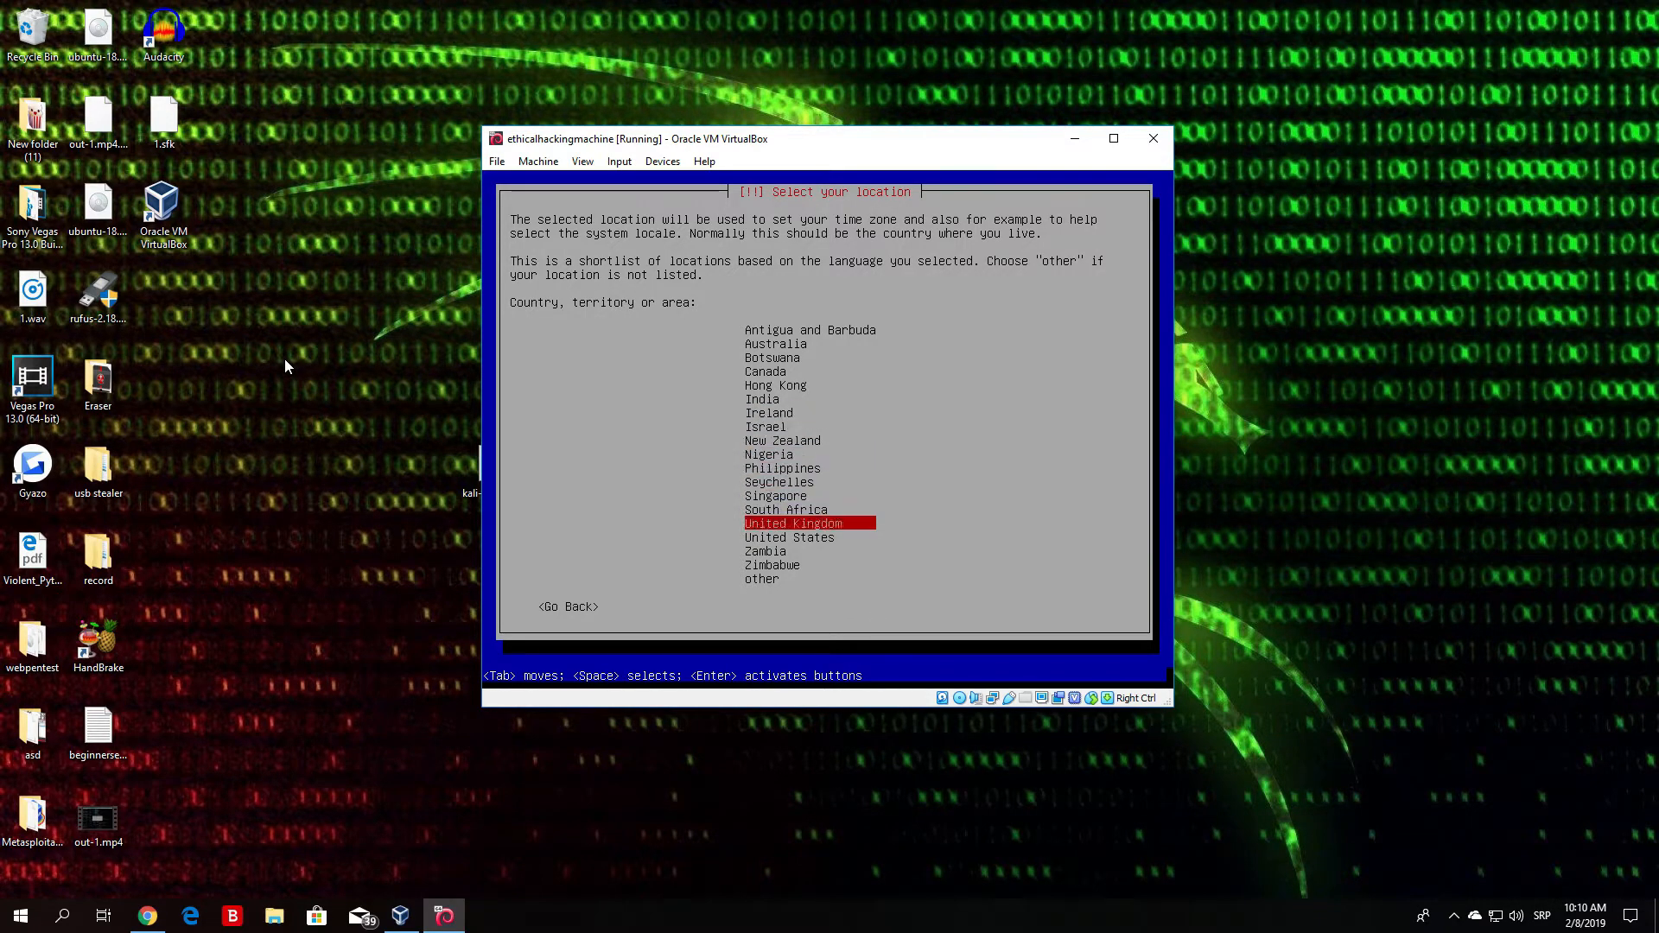
pyautogui.press('Down')
pyautogui.press('Down')
pyautogui.press('Up')
pyautogui.press('Up')
pyautogui.press('Up')
pyautogui.press('Up')
pyautogui.press('Up')
pyautogui.press('Up')
pyautogui.press('Up')
pyautogui.press('Up')
pyautogui.press('Up')
pyautogui.press('Up')
pyautogui.press('Up')
pyautogui.press('Up')
pyautogui.press('Up')
pyautogui.press('Up')
pyautogui.press('Up')
pyautogui.press('Up')
pyautogui.press('Down')
pyautogui.press('Down')
pyautogui.press('Down')
pyautogui.press('Down')
pyautogui.press('Down')
pyautogui.press('Down')
pyautogui.press('Down')
pyautogui.press('Down')
pyautogui.press('Down')
pyautogui.press('Down')
pyautogui.press('Down')
pyautogui.press('Down')
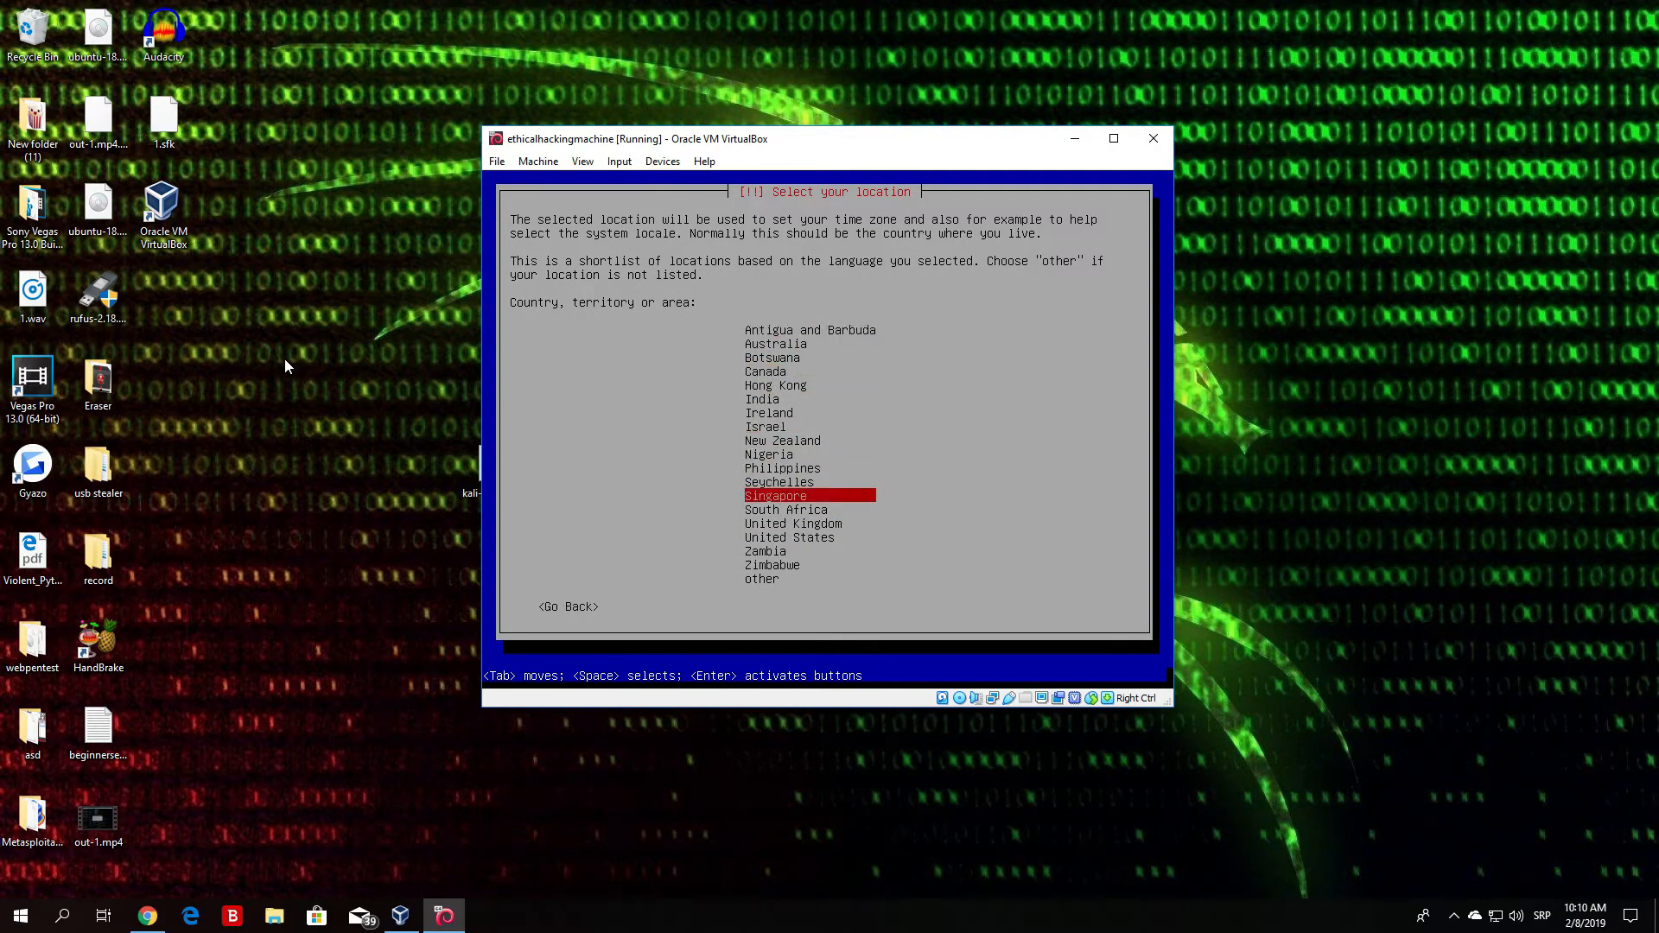
pyautogui.press('Down')
pyautogui.press('Down')
pyautogui.press('Down')
pyautogui.press('Up')
pyautogui.press('Up')
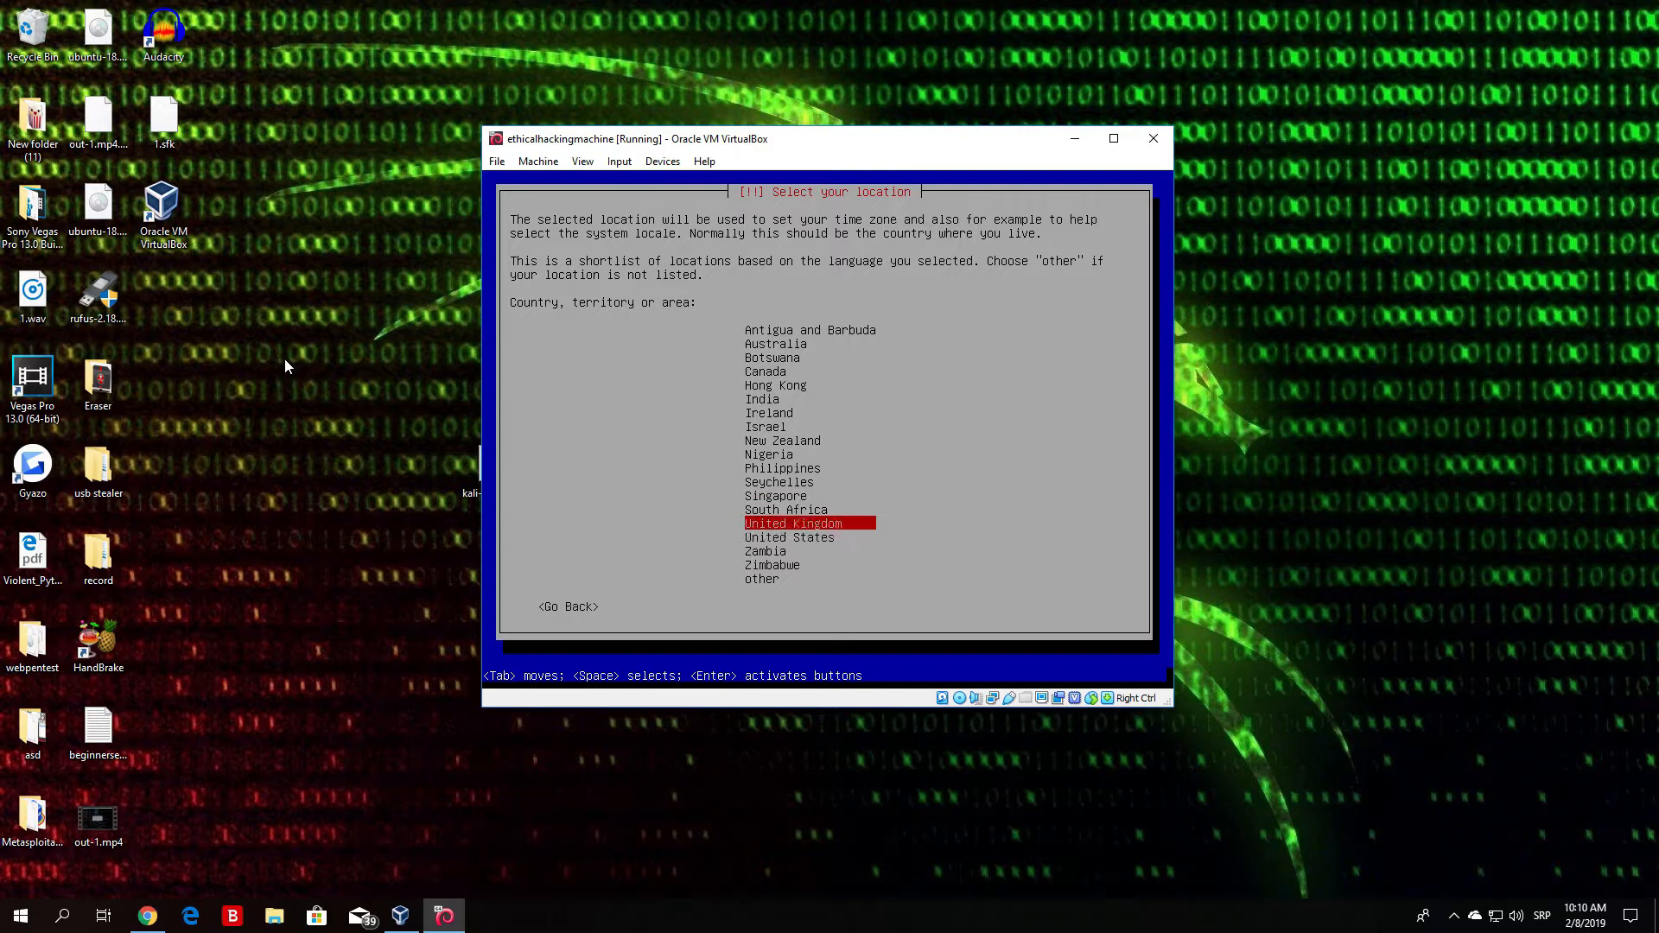
pyautogui.press('Up')
pyautogui.press('Up')
pyautogui.press('Up')
pyautogui.press('Up')
pyautogui.press('Up')
pyautogui.press('Up')
pyautogui.press('Up')
pyautogui.press('Up')
pyautogui.press('Up')
pyautogui.press('Up')
pyautogui.press('Down')
pyautogui.press('Down')
pyautogui.press('Down')
pyautogui.press('Down')
pyautogui.press('Down')
pyautogui.press('Down')
pyautogui.press('Down')
pyautogui.press('Down')
pyautogui.press('Down')
pyautogui.press('Down')
pyautogui.press('Down')
pyautogui.press('Down')
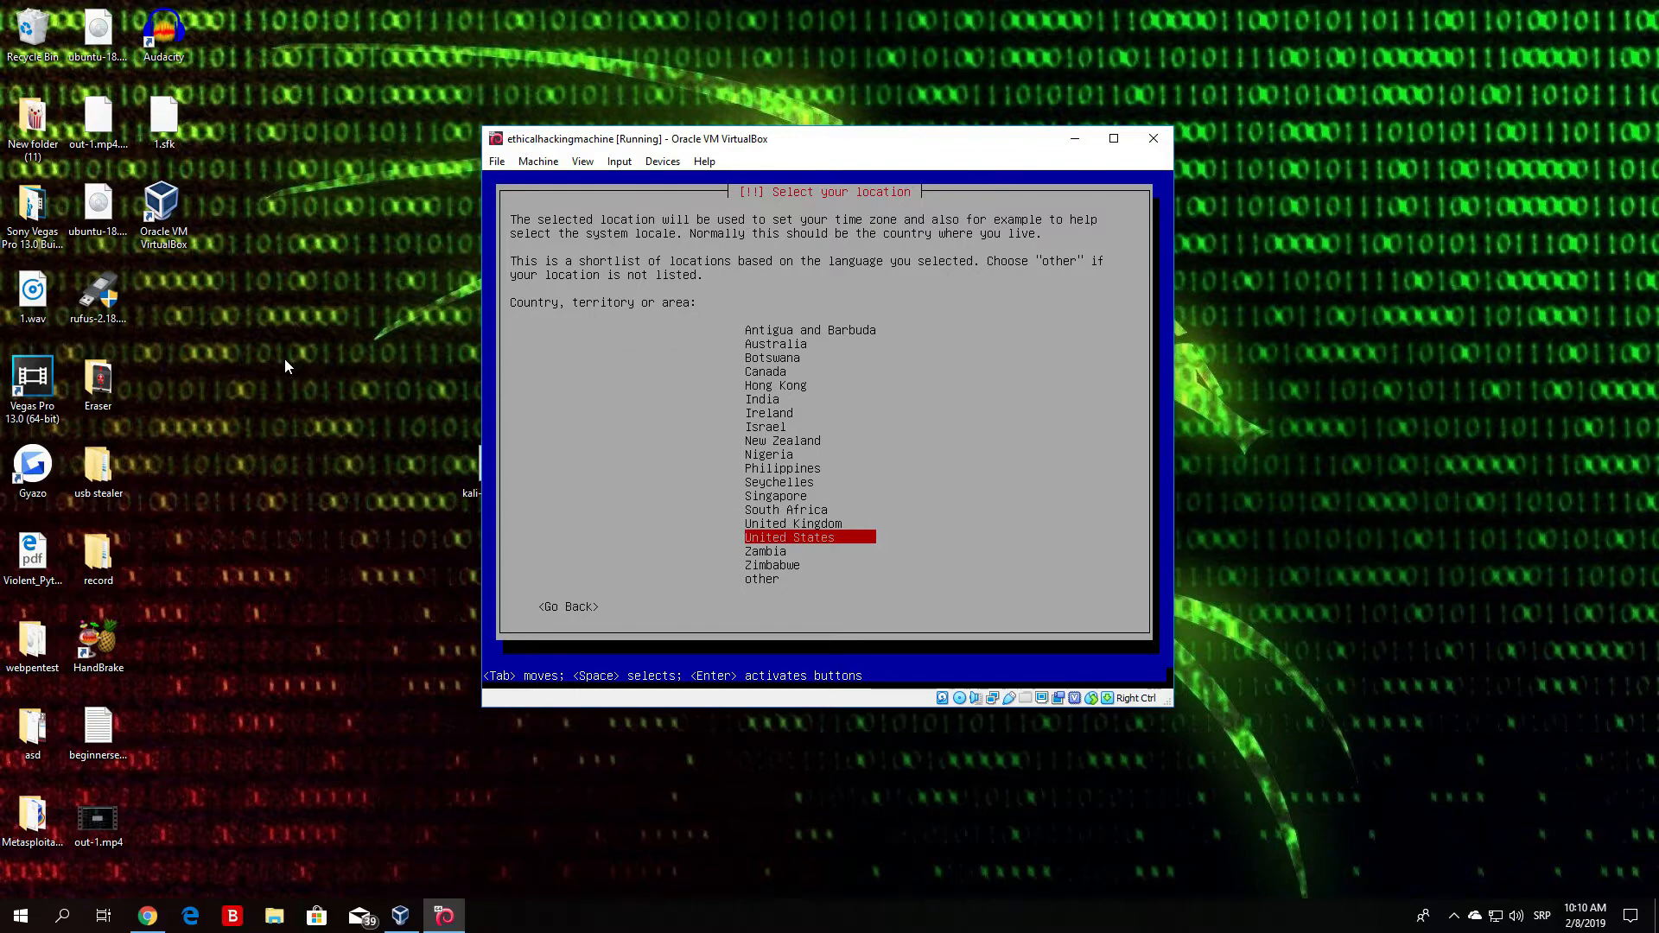
pyautogui.press('Return')
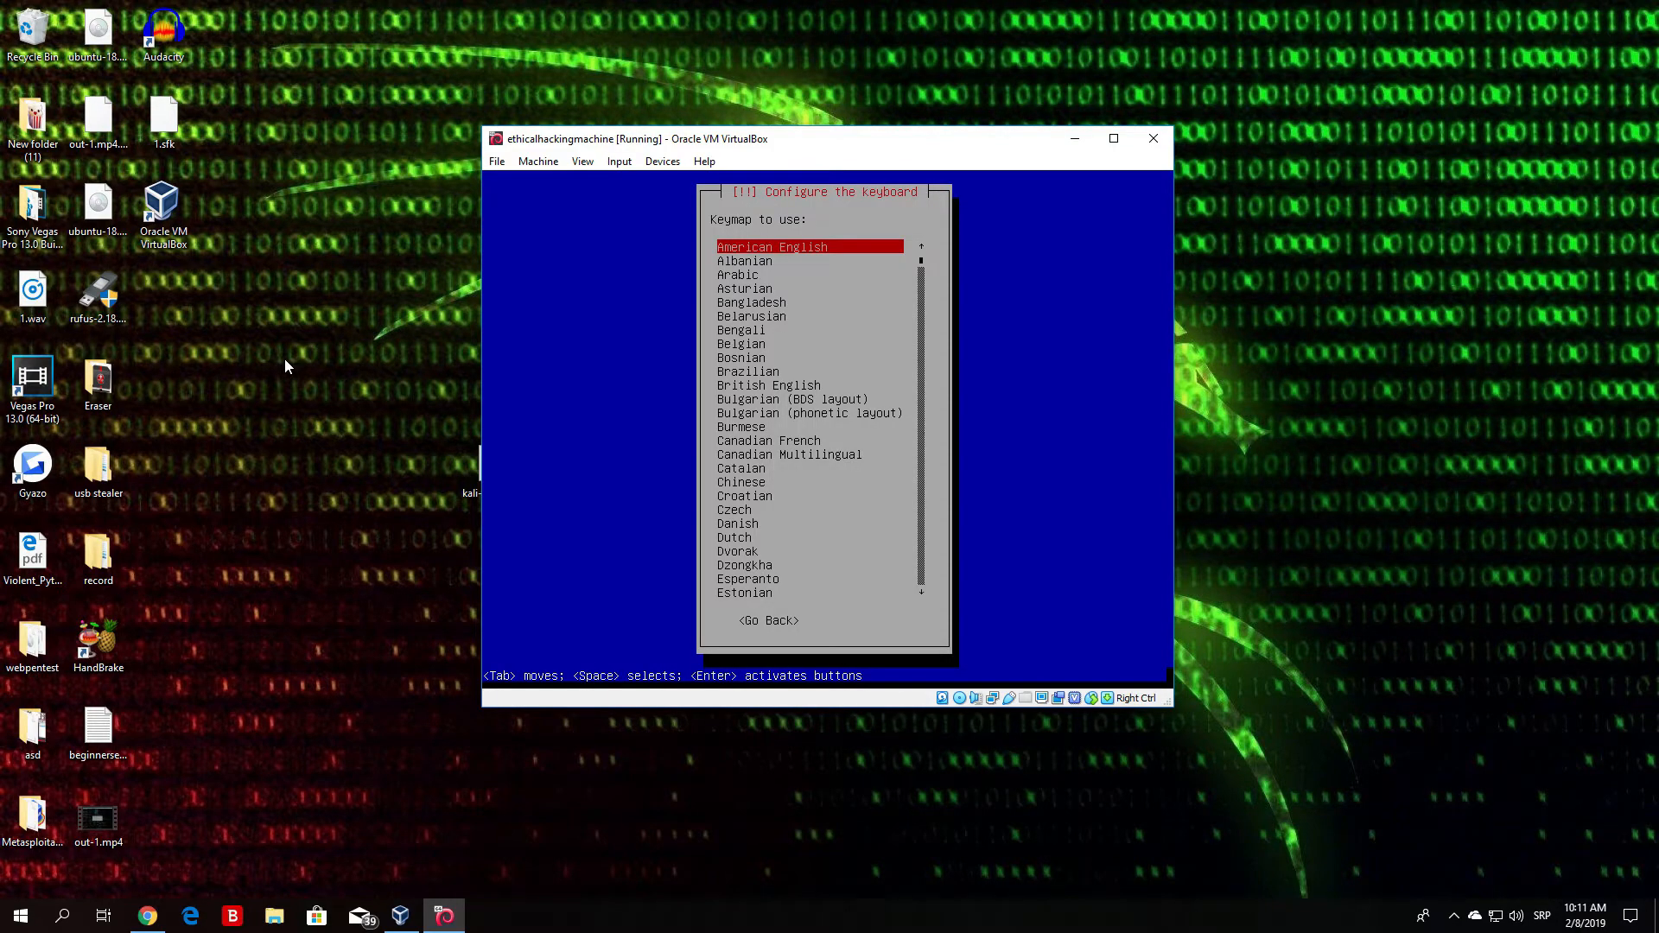
# - Select the American English keymap in the keyboard list and confirm it
pyautogui.press('Down')
pyautogui.press('Down')
pyautogui.press('Down')
pyautogui.press('Down')
pyautogui.press('Down')
pyautogui.press('Down')
pyautogui.press('Down')
pyautogui.press('Down')
pyautogui.press('Down')
pyautogui.press('Down')
pyautogui.press('Down')
pyautogui.press('Down')
pyautogui.press('Down')
pyautogui.press('Down')
pyautogui.press('Down')
pyautogui.press('Down')
pyautogui.press('Down')
pyautogui.press('Down')
pyautogui.press('Down')
pyautogui.press('Down')
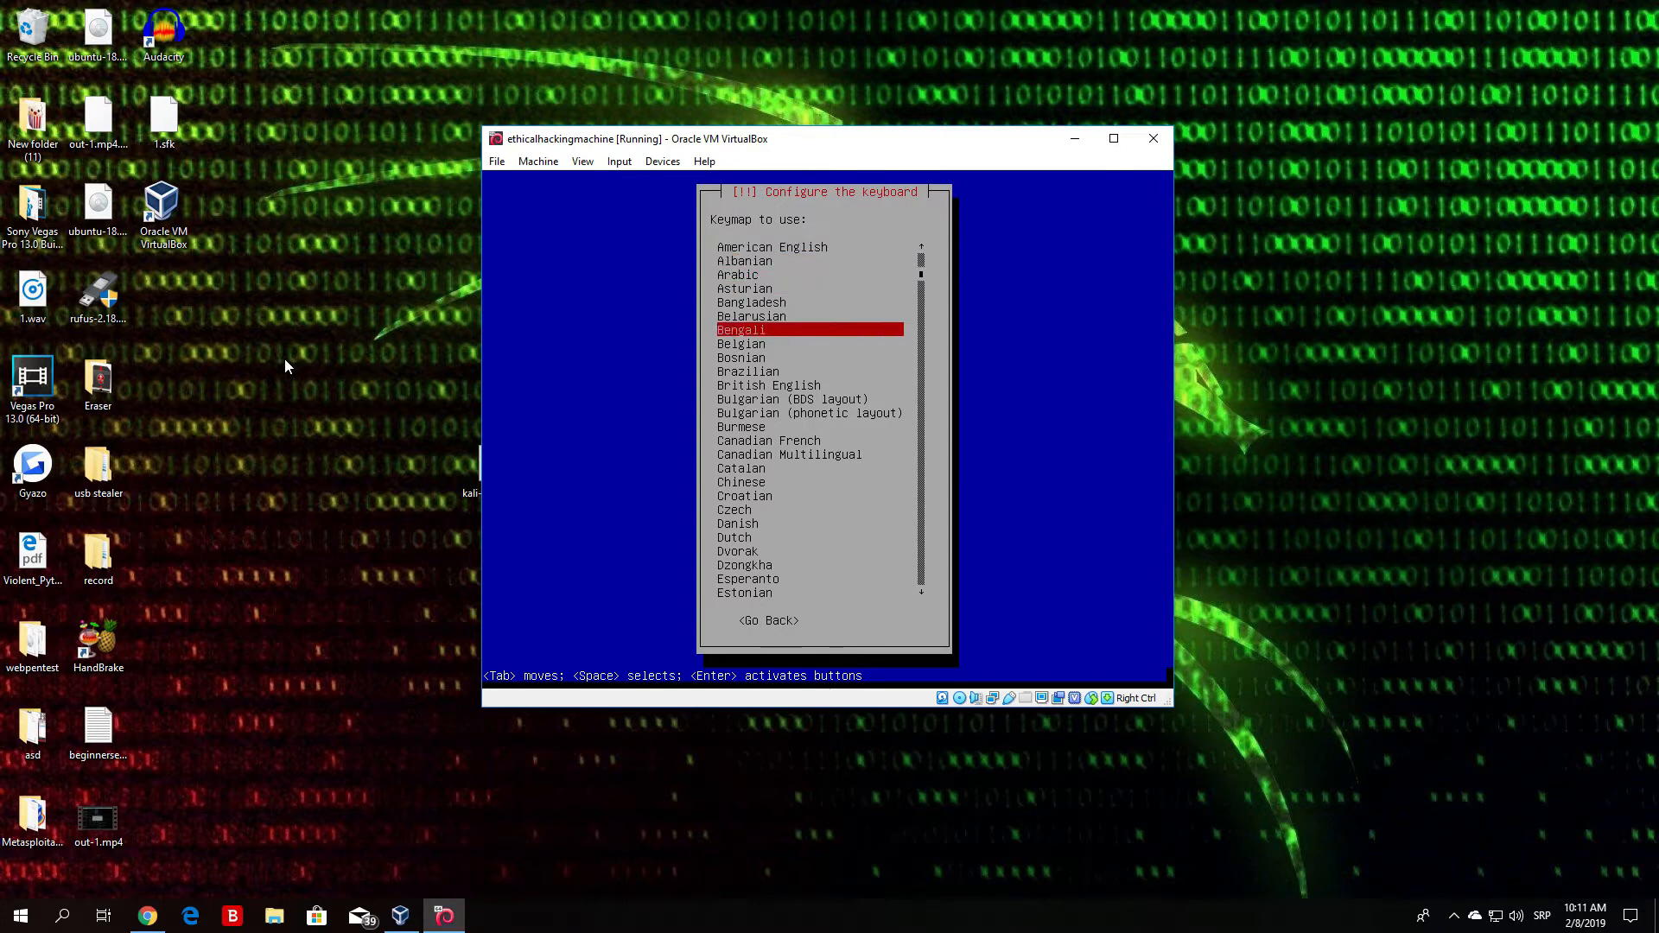
pyautogui.press('Down')
pyautogui.press('Down')
pyautogui.press('Down')
pyautogui.press('Down')
pyautogui.press('Down')
pyautogui.press('Down')
pyautogui.press('Down')
pyautogui.press('Down')
pyautogui.press('Down')
pyautogui.press('Down')
pyautogui.press('Down')
pyautogui.press('Down')
pyautogui.press('Down')
pyautogui.press('Down')
pyautogui.press('Down')
pyautogui.press('Down')
pyautogui.press('Down')
pyautogui.press('Down')
pyautogui.press('Down')
pyautogui.press('Down')
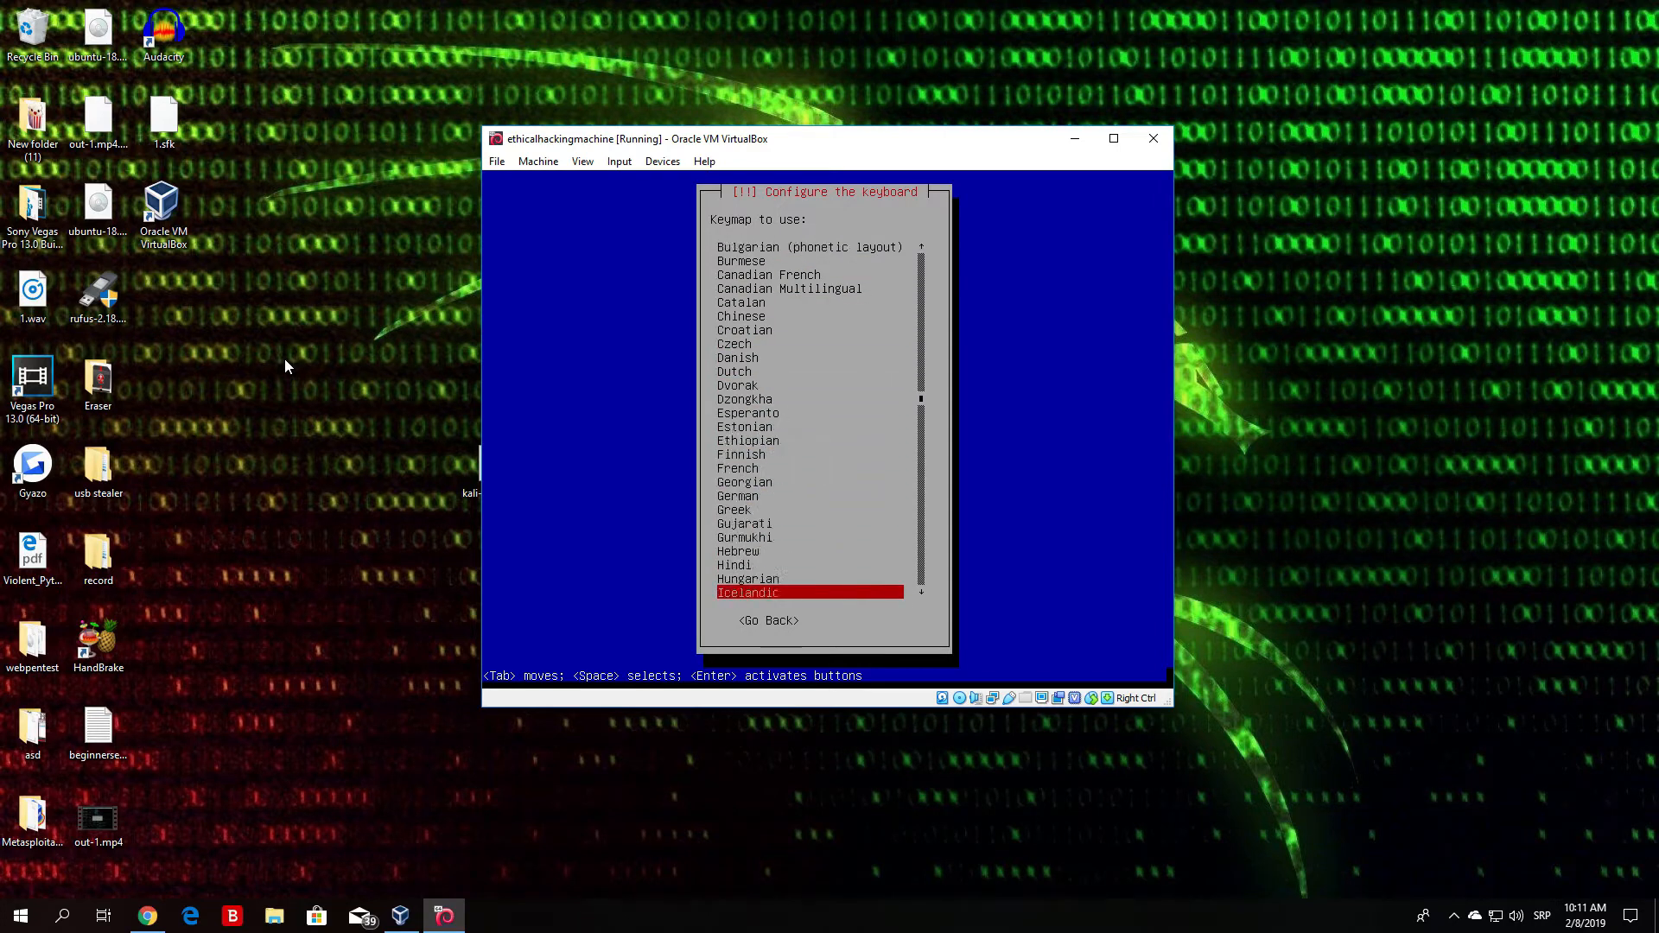
pyautogui.press('Up')
pyautogui.press('Up')
pyautogui.press('Up')
pyautogui.press('Up')
pyautogui.press('Up')
pyautogui.press('Up')
pyautogui.press('Up')
pyautogui.press('Up')
pyautogui.press('Up')
pyautogui.press('Up')
pyautogui.press('Up')
pyautogui.press('Up')
pyautogui.press('Up')
pyautogui.press('Up')
pyautogui.press('Up')
pyautogui.press('Up')
pyautogui.press('Up')
pyautogui.press('Up')
pyautogui.press('Up')
pyautogui.press('Up')
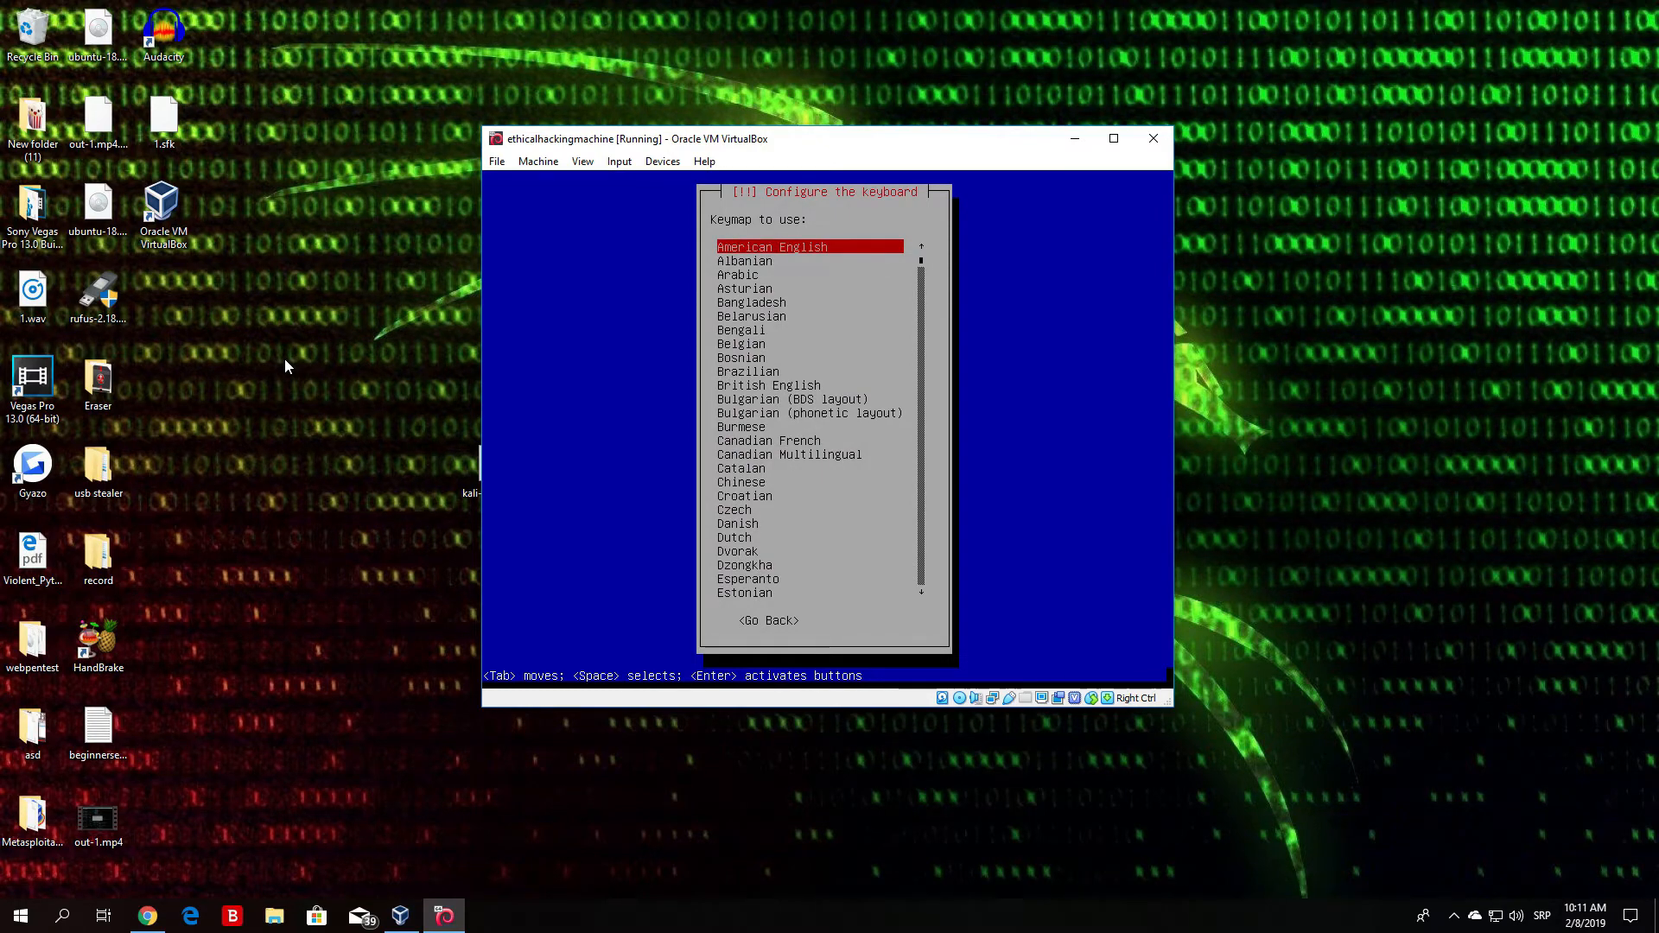
pyautogui.press('Down')
pyautogui.press('Down')
pyautogui.press('Down')
pyautogui.press('Down')
pyautogui.press('Down')
pyautogui.press('Down')
pyautogui.press('Down')
pyautogui.press('Down')
pyautogui.press('Down')
pyautogui.press('Down')
pyautogui.press('Down')
pyautogui.press('Down')
pyautogui.press('Down')
pyautogui.press('Down')
pyautogui.press('Down')
pyautogui.press('Down')
pyautogui.press('Down')
pyautogui.press('Down')
pyautogui.press('Down')
pyautogui.press('Down')
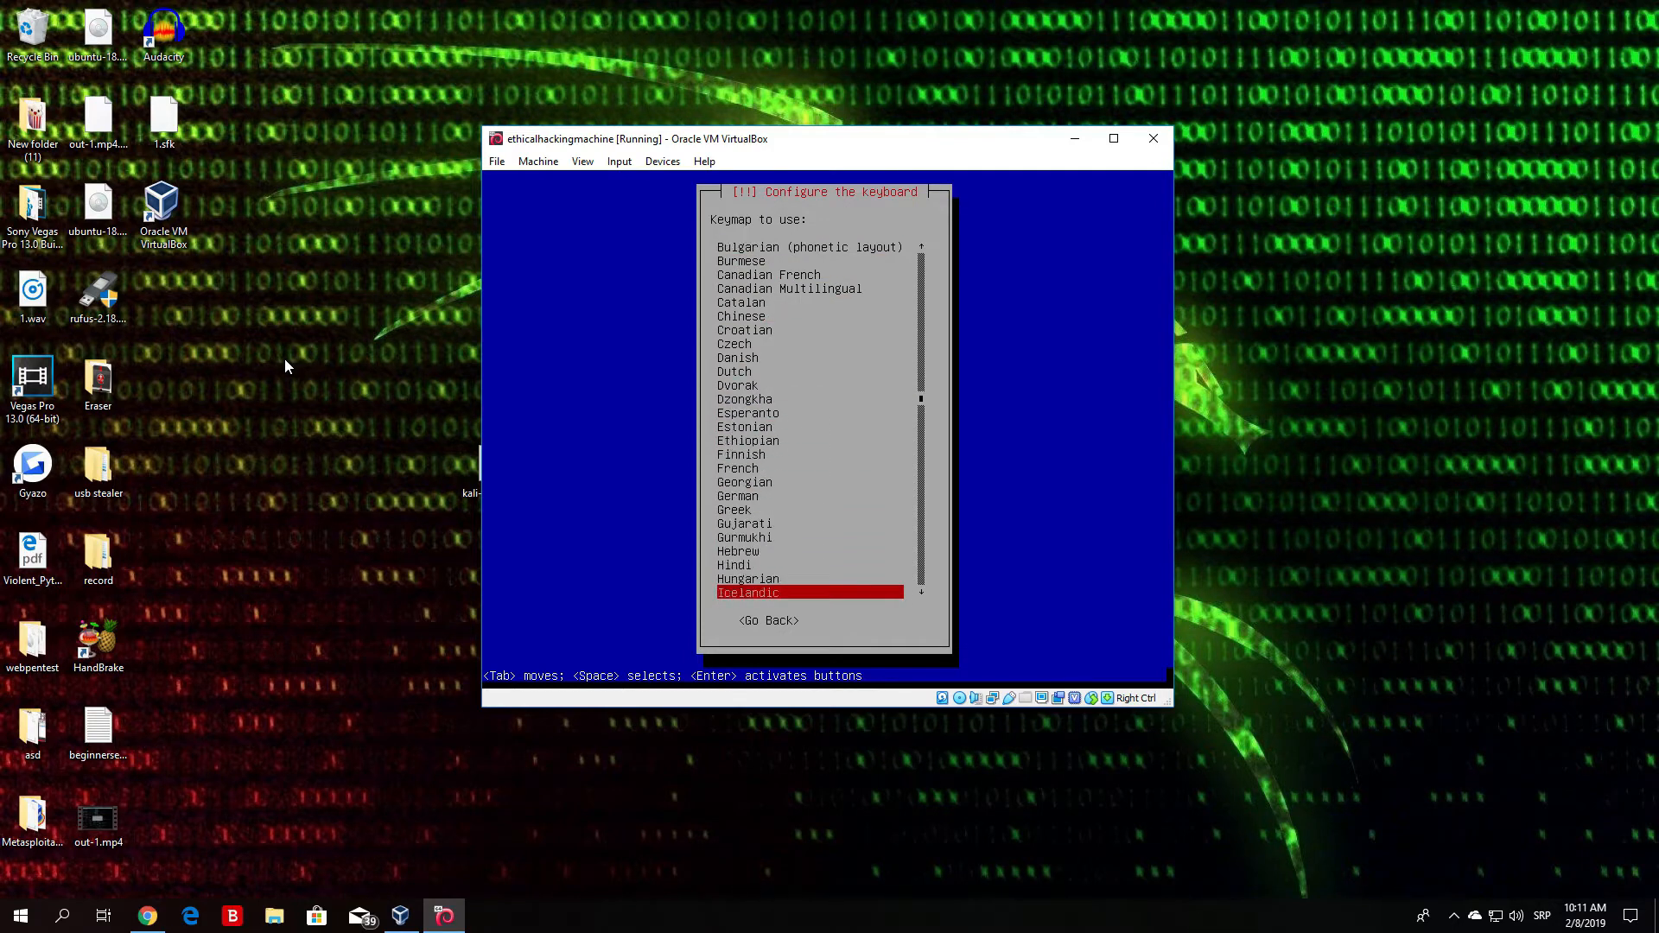
pyautogui.press('Down')
pyautogui.press('Down')
pyautogui.press('Down')
pyautogui.press('Down')
pyautogui.press('Down')
pyautogui.press('Down')
pyautogui.press('Down')
pyautogui.press('Down')
pyautogui.press('Down')
pyautogui.press('Down')
pyautogui.press('Down')
pyautogui.press('Down')
pyautogui.press('Down')
pyautogui.press('Down')
pyautogui.press('Down')
pyautogui.press('Down')
pyautogui.press('Down')
pyautogui.press('Down')
pyautogui.press('Down')
pyautogui.press('Down')
pyautogui.press('Up')
pyautogui.press('Up')
pyautogui.press('Up')
pyautogui.press('Up')
pyautogui.press('Up')
pyautogui.press('Up')
pyautogui.press('Up')
pyautogui.press('Up')
pyautogui.press('Up')
pyautogui.press('Up')
pyautogui.press('Up')
pyautogui.press('Up')
pyautogui.press('Up')
pyautogui.press('Up')
pyautogui.press('Up')
pyautogui.press('Up')
pyautogui.press('Up')
pyautogui.press('Up')
pyautogui.press('Up')
pyautogui.press('Up')
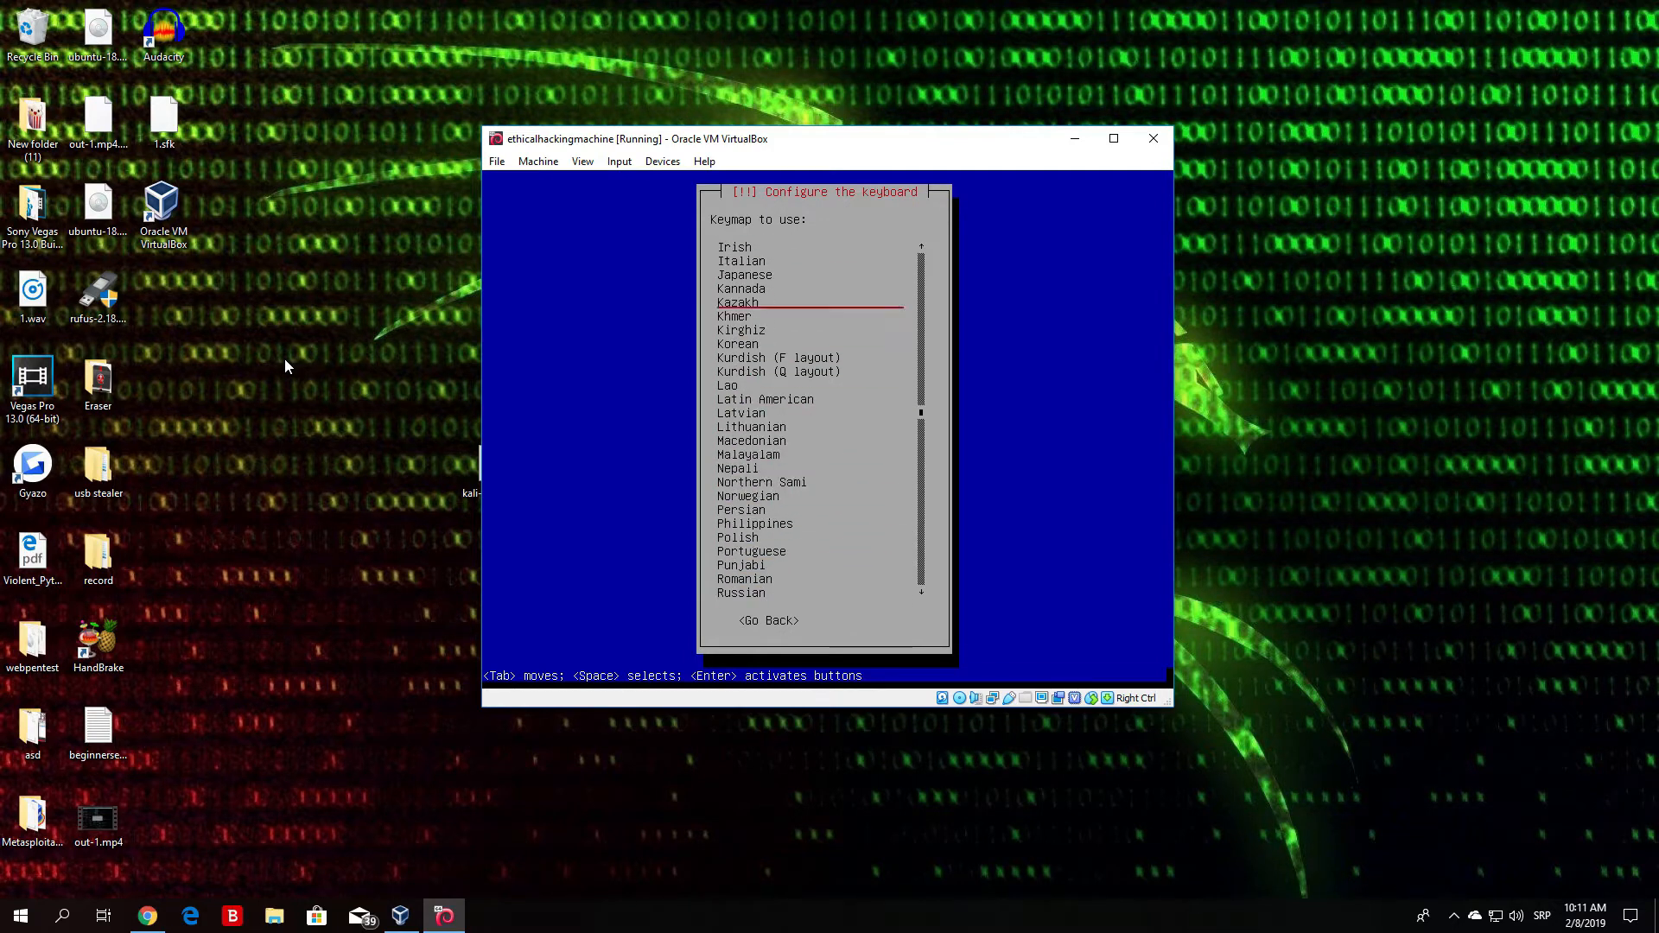
pyautogui.press('Up')
pyautogui.press('Up')
pyautogui.press('Up')
pyautogui.press('Up')
pyautogui.press('Up')
pyautogui.press('Up')
pyautogui.press('Up')
pyautogui.press('Up')
pyautogui.press('Up')
pyautogui.press('Up')
pyautogui.press('Up')
pyautogui.press('Up')
pyautogui.press('Up')
pyautogui.press('Up')
pyautogui.press('Up')
pyautogui.press('Up')
pyautogui.press('Up')
pyautogui.press('Up')
pyautogui.press('Up')
pyautogui.press('Up')
pyautogui.press('Down')
pyautogui.press('Down')
pyautogui.press('Down')
pyautogui.press('Down')
pyautogui.press('Down')
pyautogui.press('Down')
pyautogui.press('Down')
pyautogui.press('Down')
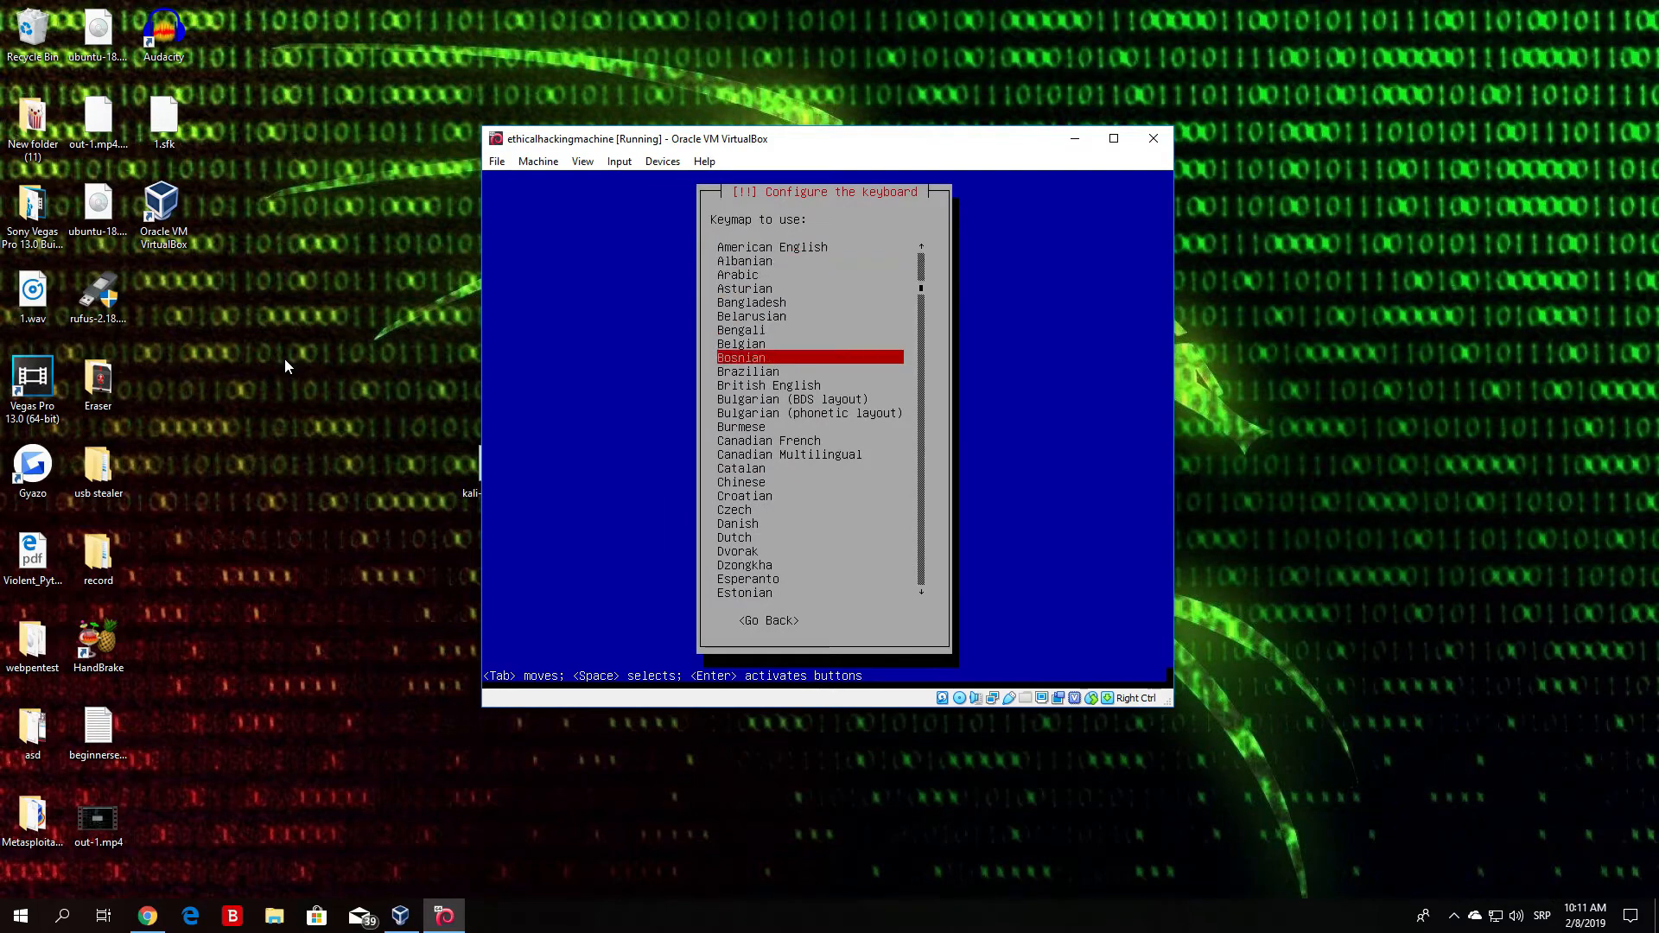
pyautogui.press('Down')
pyautogui.press('Down')
pyautogui.press('Down')
pyautogui.press('Down')
pyautogui.press('Down')
pyautogui.press('Down')
pyautogui.press('Down')
pyautogui.press('Down')
pyautogui.press('Down')
pyautogui.press('Down')
pyautogui.press('Down')
pyautogui.press('Down')
pyautogui.press('Down')
pyautogui.press('Down')
pyautogui.press('Down')
pyautogui.press('Down')
pyautogui.press('Down')
pyautogui.press('Up')
pyautogui.press('Up')
pyautogui.press('Up')
pyautogui.press('Up')
pyautogui.press('Up')
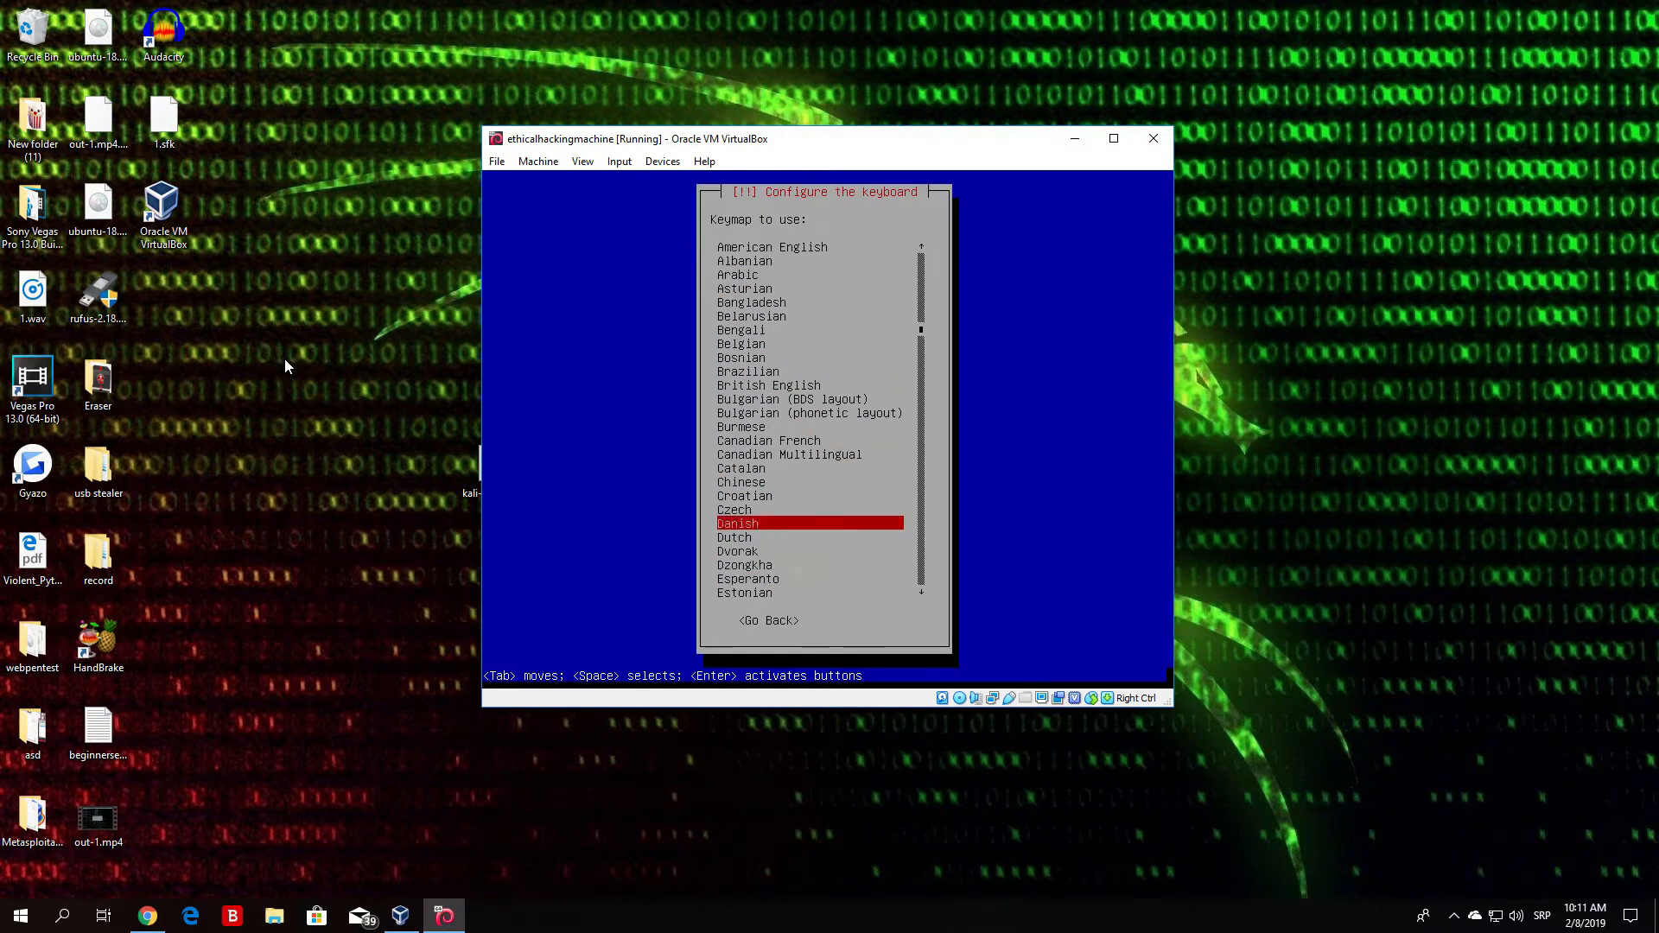
pyautogui.press('Up')
pyautogui.press('Up')
pyautogui.press('Up')
pyautogui.press('Up')
pyautogui.press('Up')
pyautogui.press('Up')
pyautogui.press('Up')
pyautogui.press('Up')
pyautogui.press('Up')
pyautogui.press('Up')
pyautogui.press('Up')
pyautogui.press('Up')
pyautogui.press('Up')
pyautogui.press('Up')
pyautogui.press('Down')
pyautogui.press('Down')
pyautogui.press('Down')
pyautogui.press('Up')
pyautogui.press('Up')
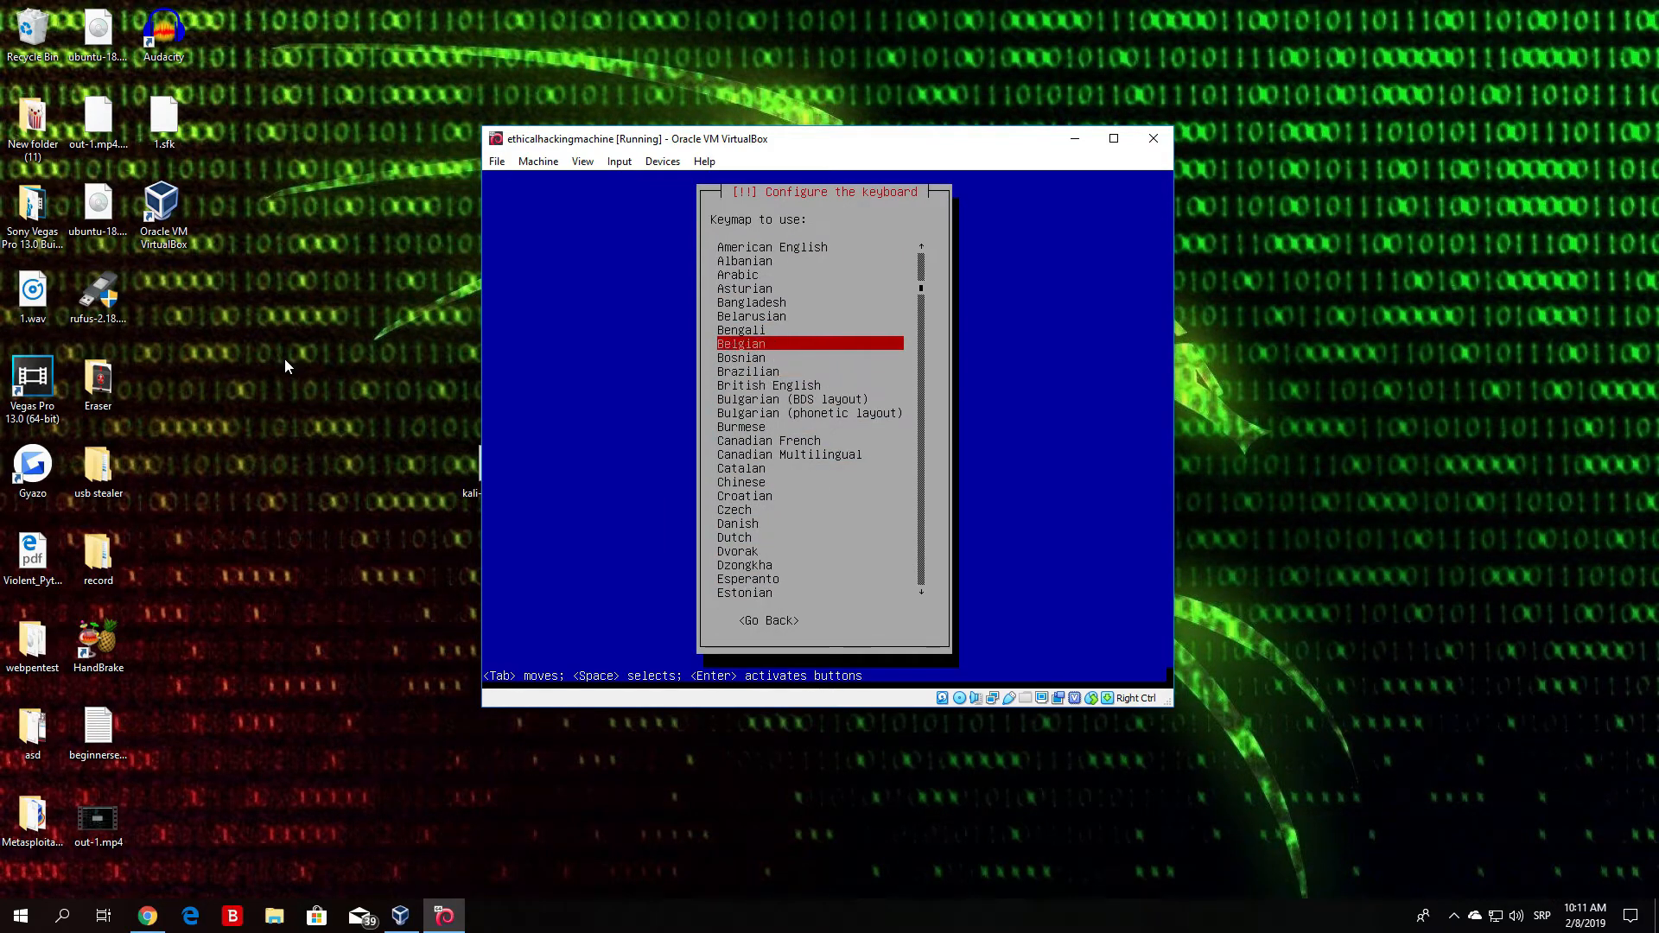
pyautogui.press('Up')
pyautogui.press('Up')
pyautogui.press('Up')
pyautogui.press('Up')
pyautogui.press('Up')
pyautogui.press('Up')
pyautogui.press('Up')
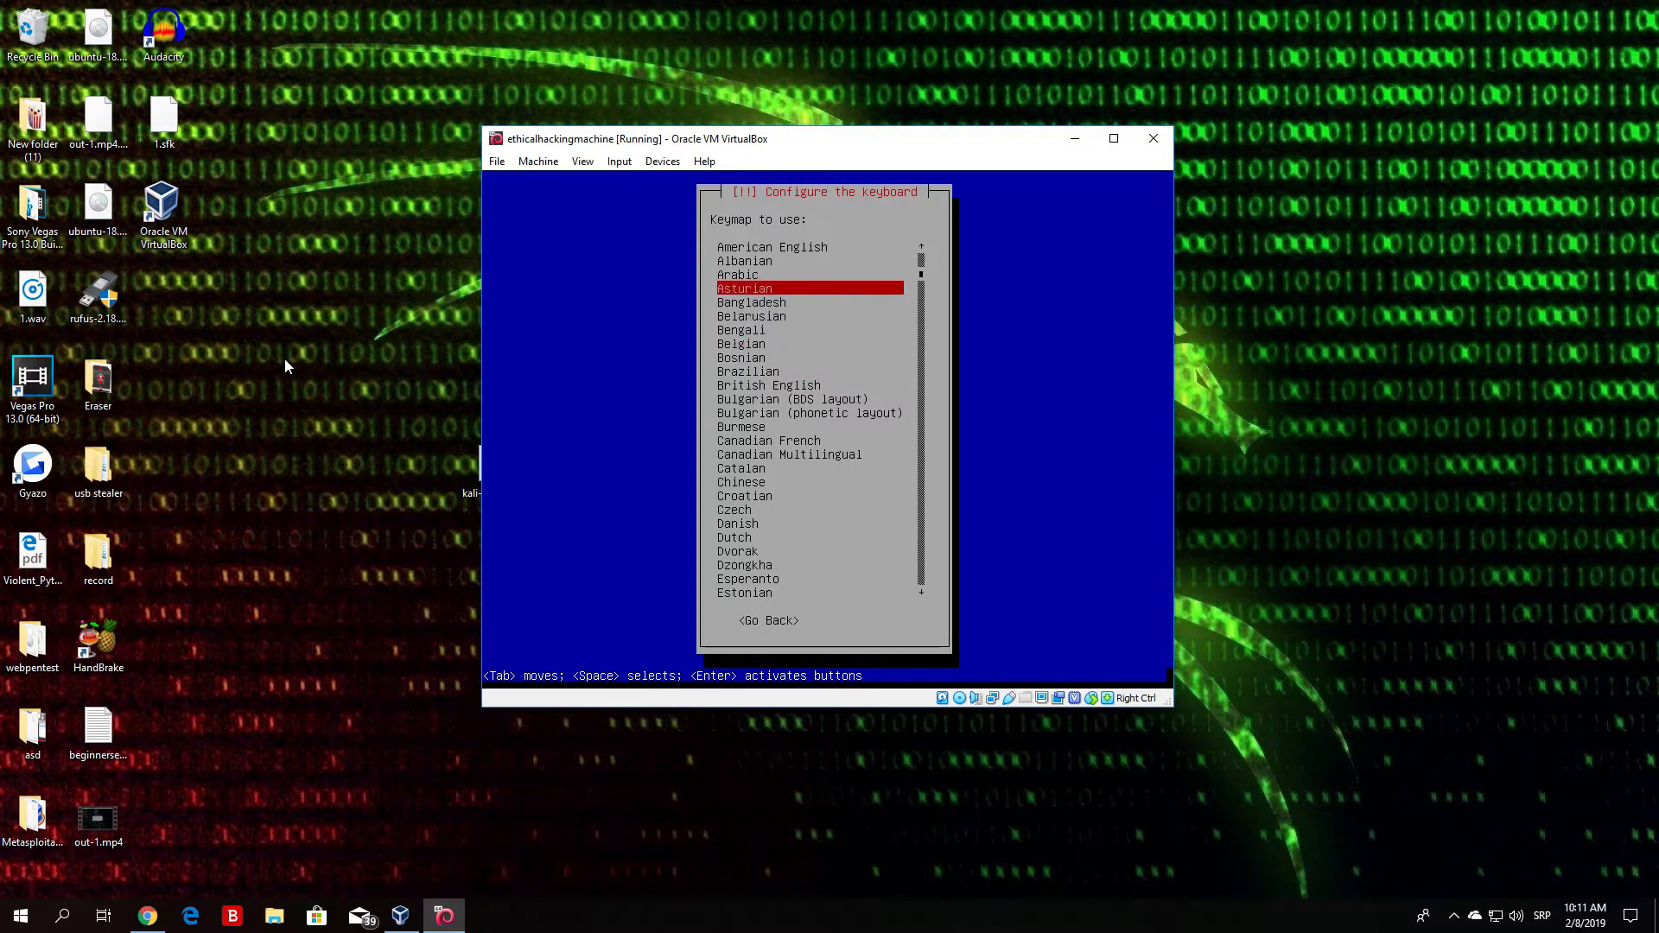
pyautogui.press('Down')
pyautogui.press('Down')
pyautogui.press('Up')
pyautogui.press('Up')
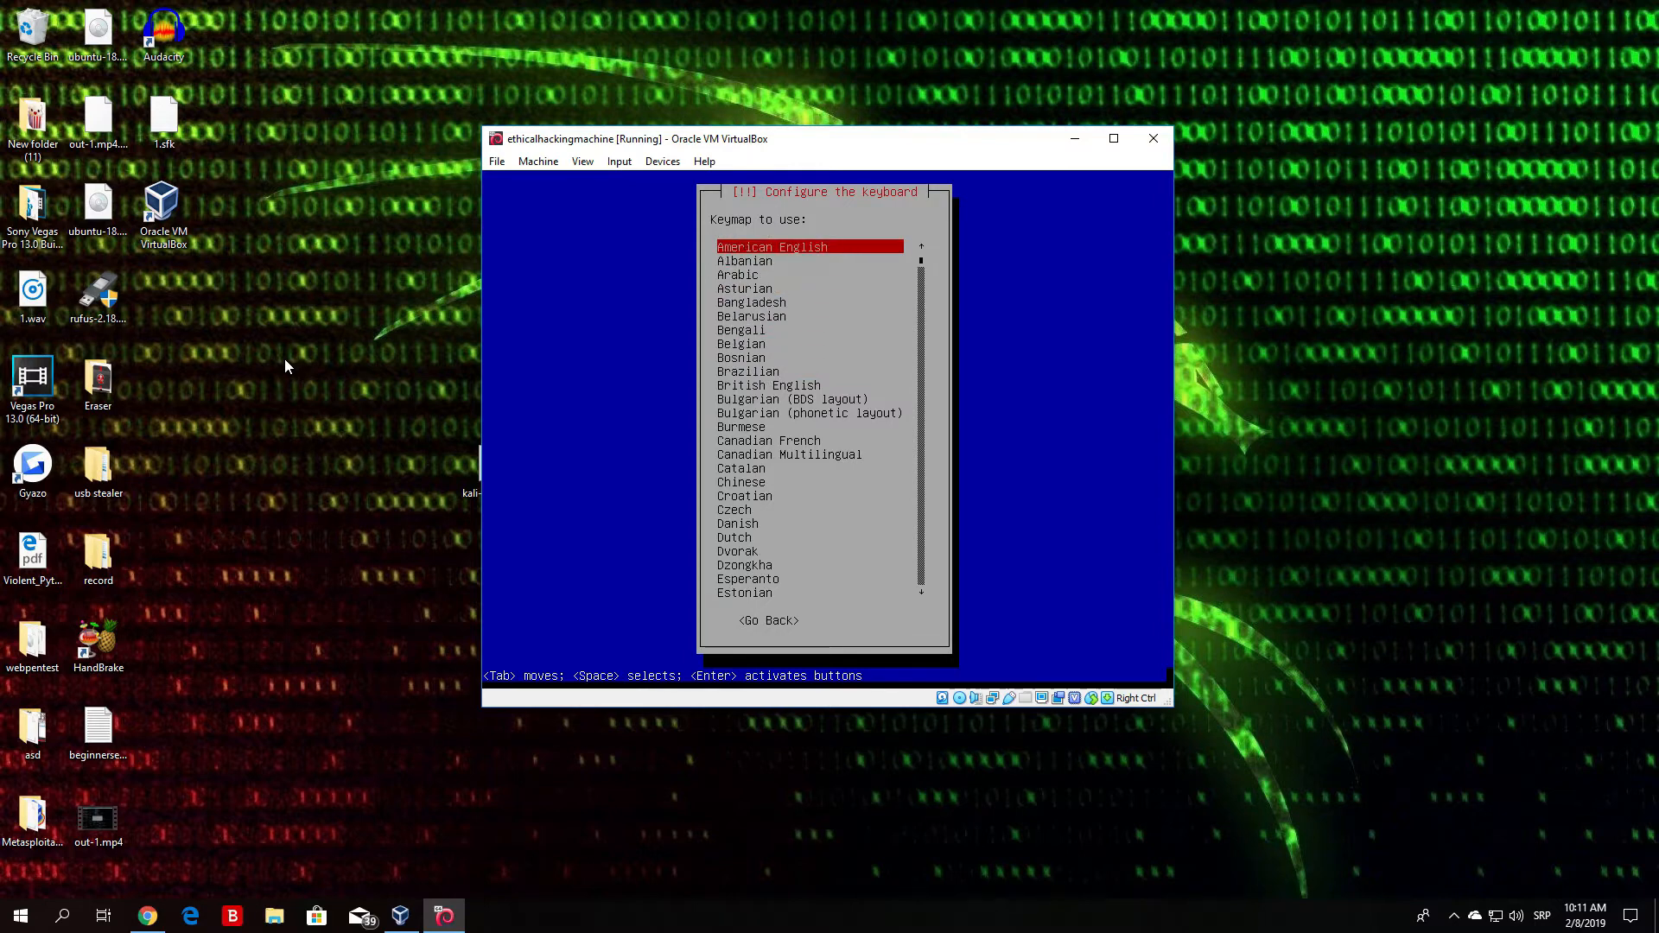
pyautogui.press('Return')
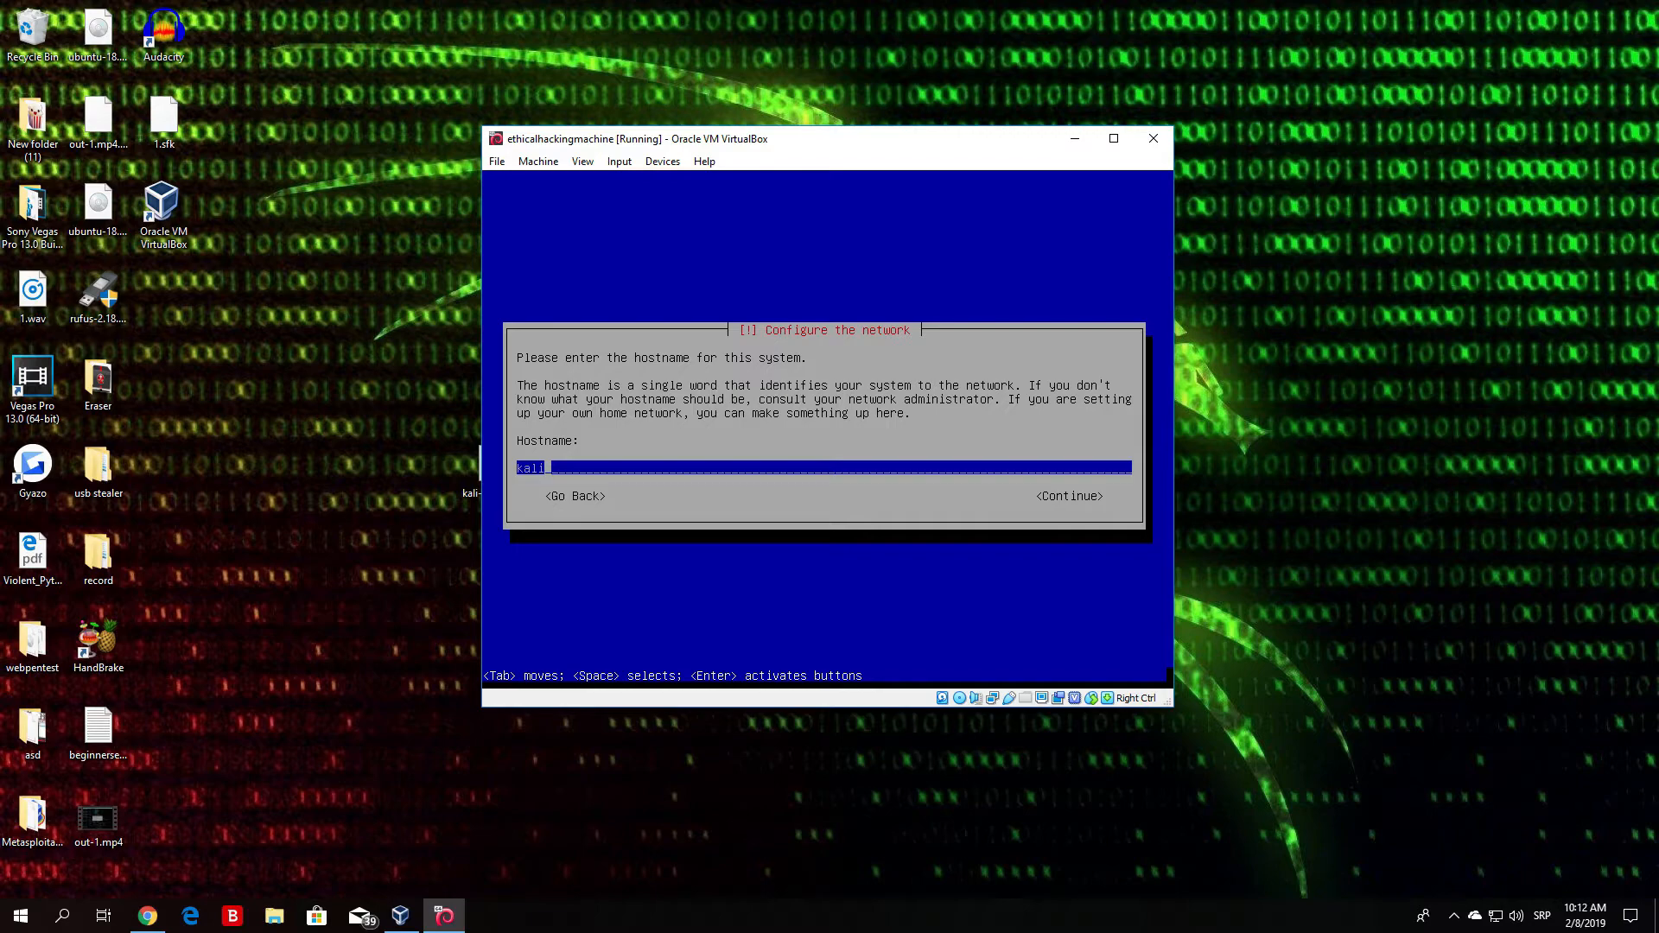
# - Re-enter 'kali' as the hostname and continue
pyautogui.press('BackSpace')
pyautogui.press('BackSpace')
pyautogui.press('BackSpace')
pyautogui.press('BackSpace')
pyautogui.write('kali')
pyautogui.press('Tab')
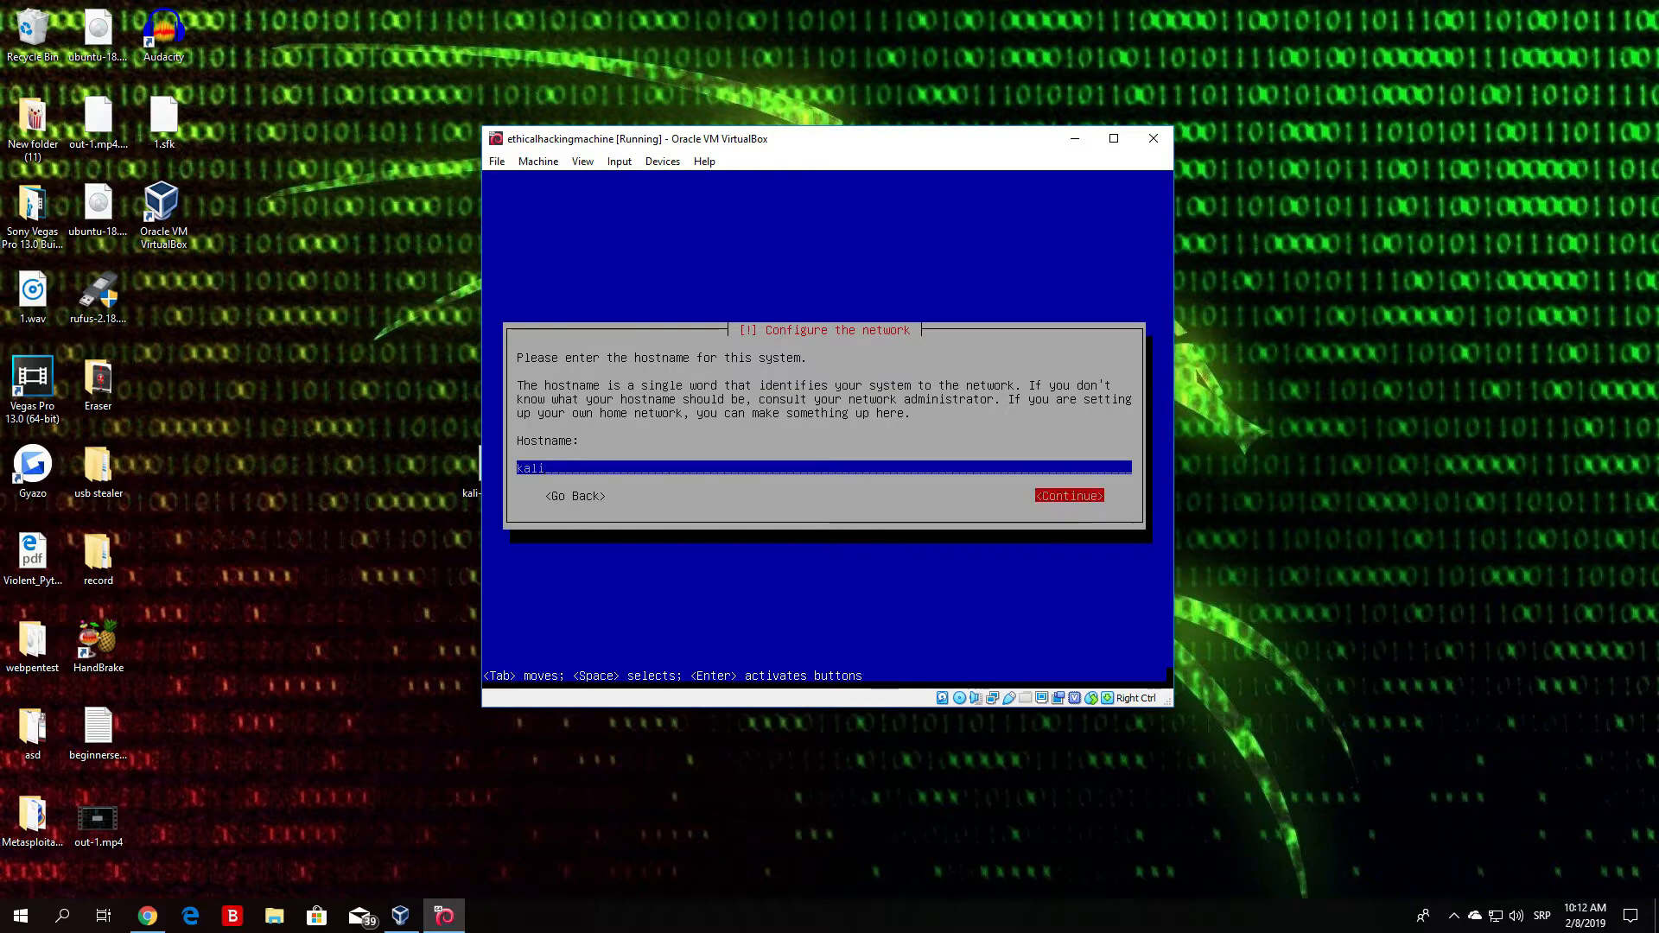
pyautogui.press('Return')
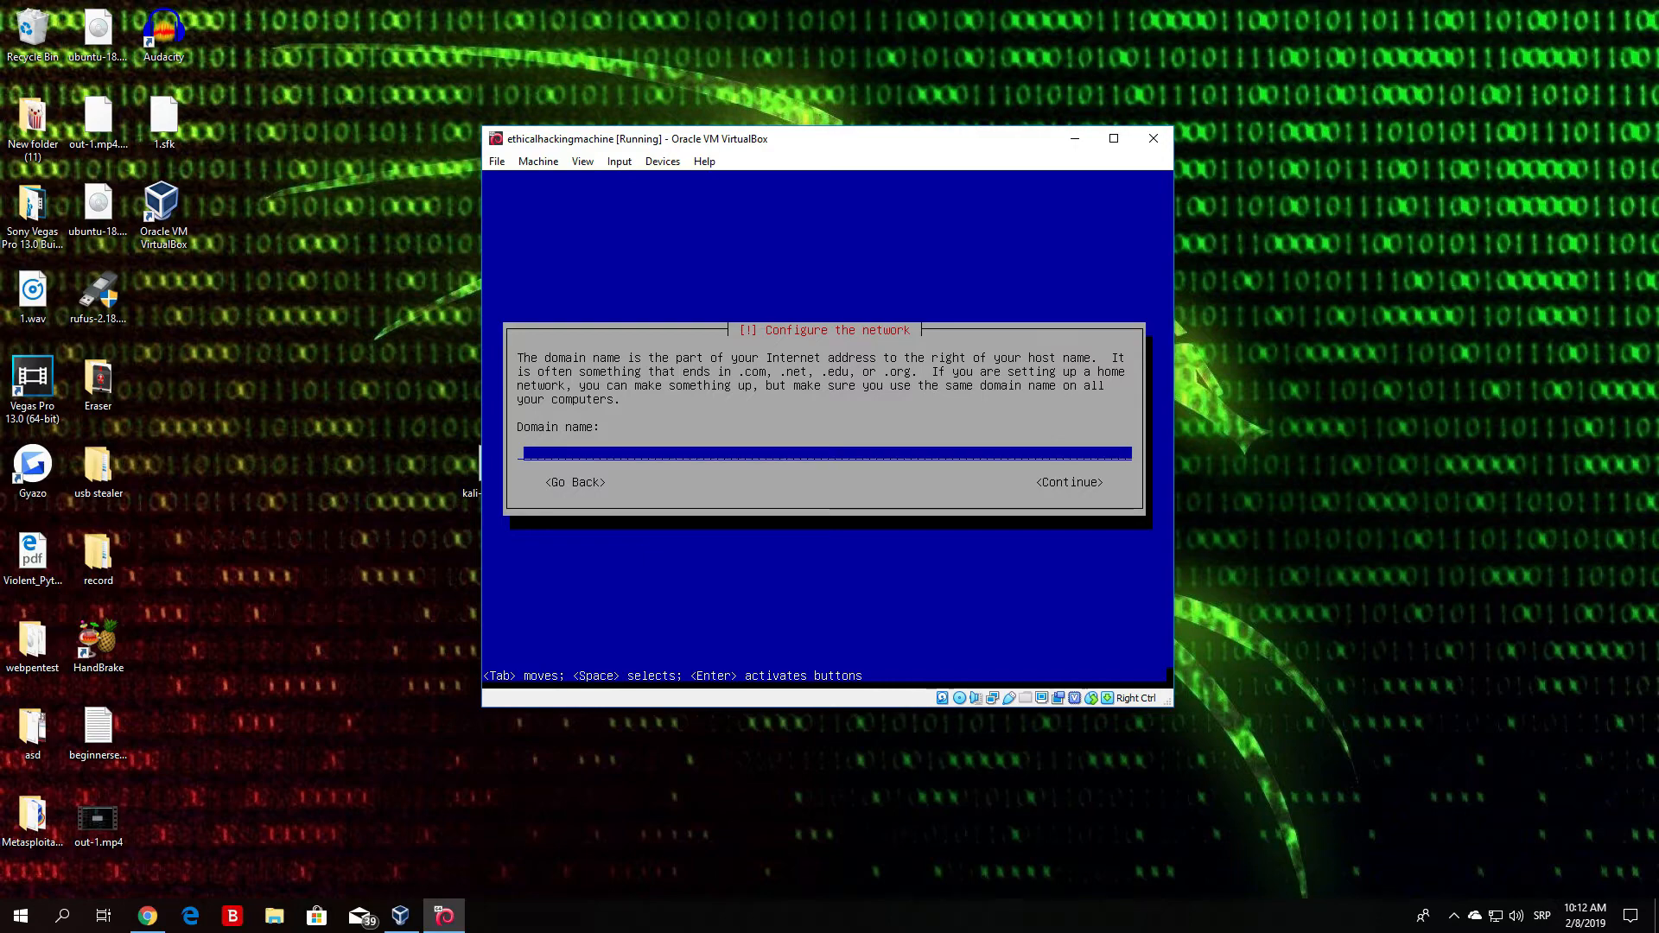
# - Continue past the Domain name field, leaving it empty
pyautogui.press('Tab')
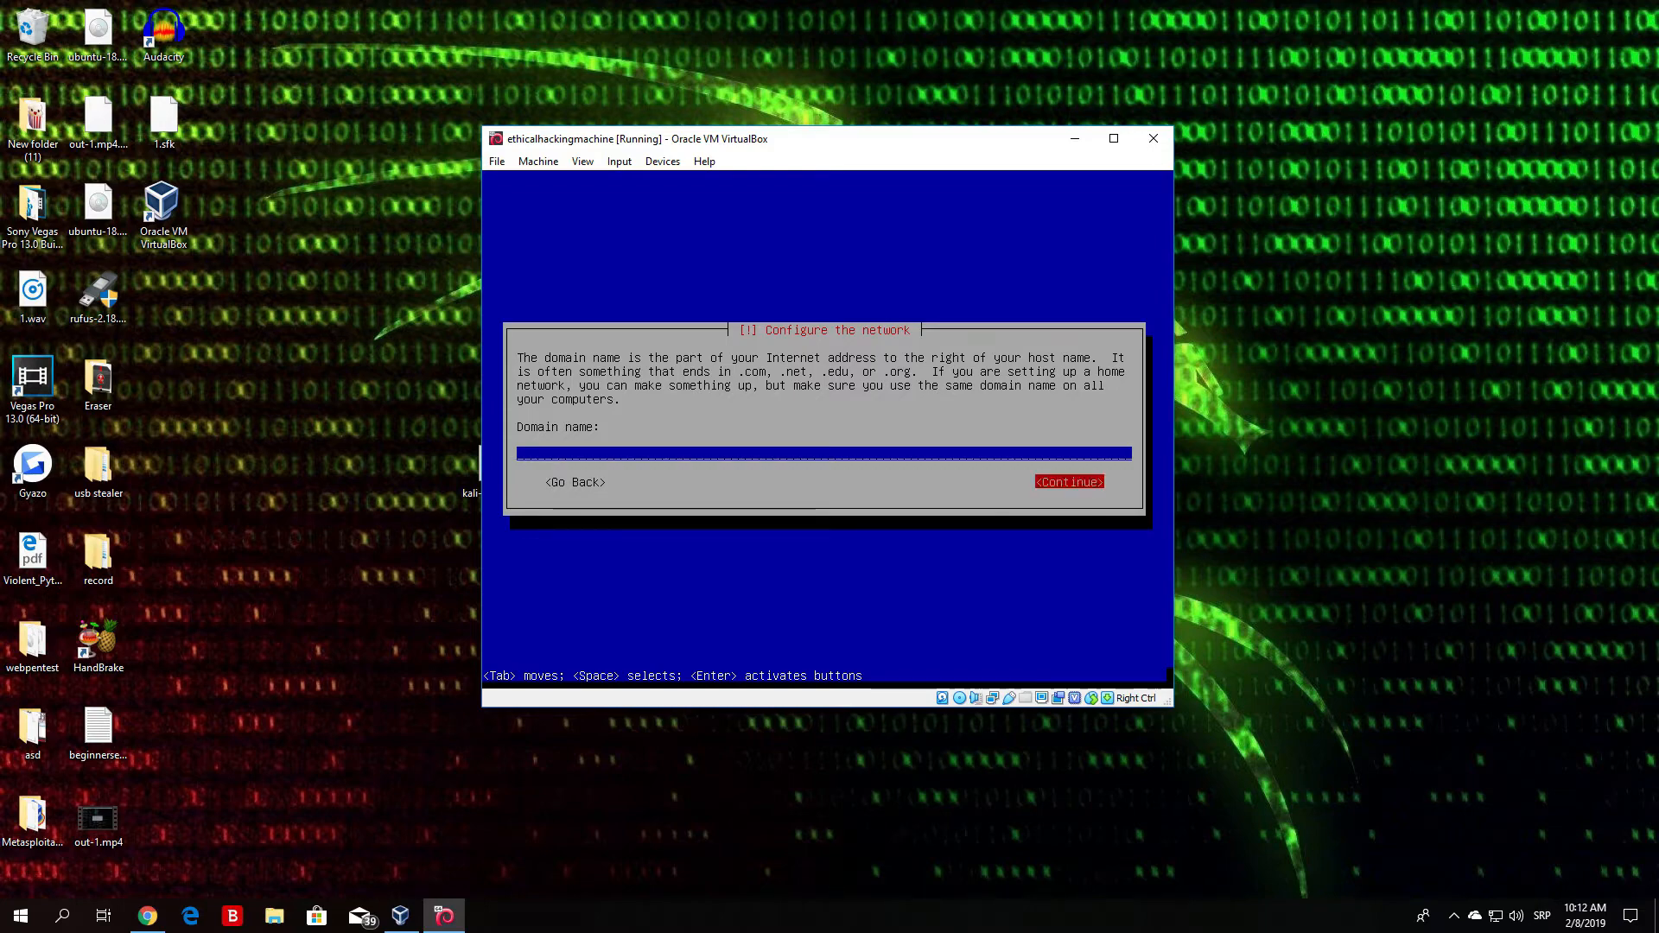
pyautogui.press('Return')
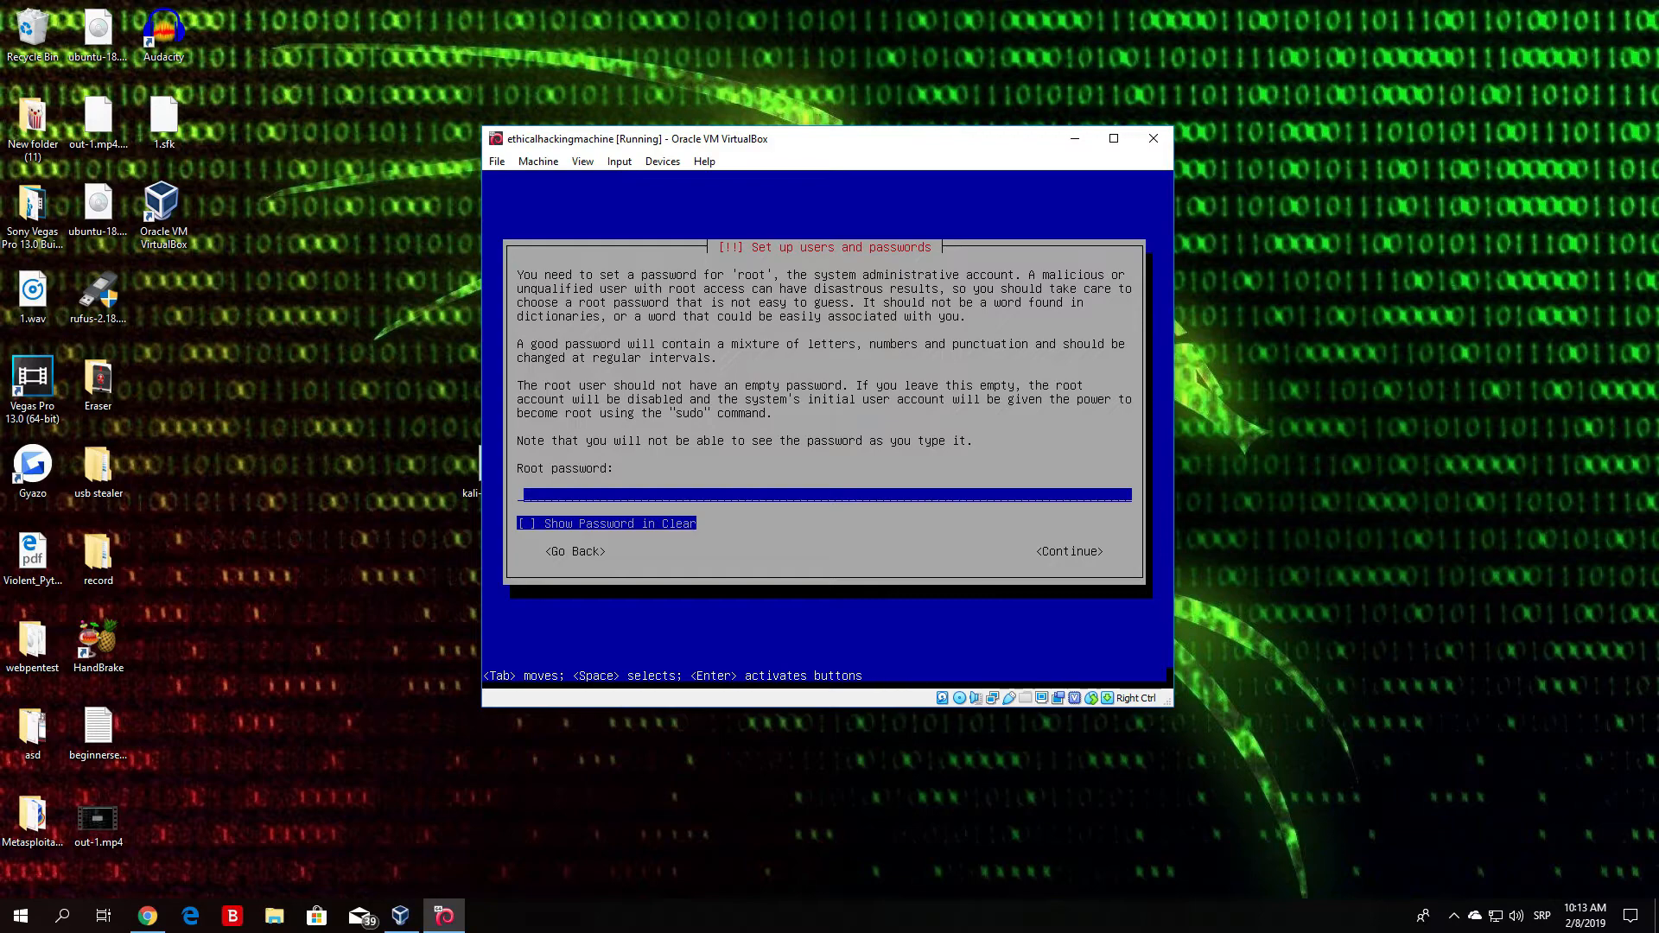
# - Enter the root account password, then retype it in the verify field
pyautogui.write('********')
pyautogui.press('Tab')
pyautogui.press('Tab')
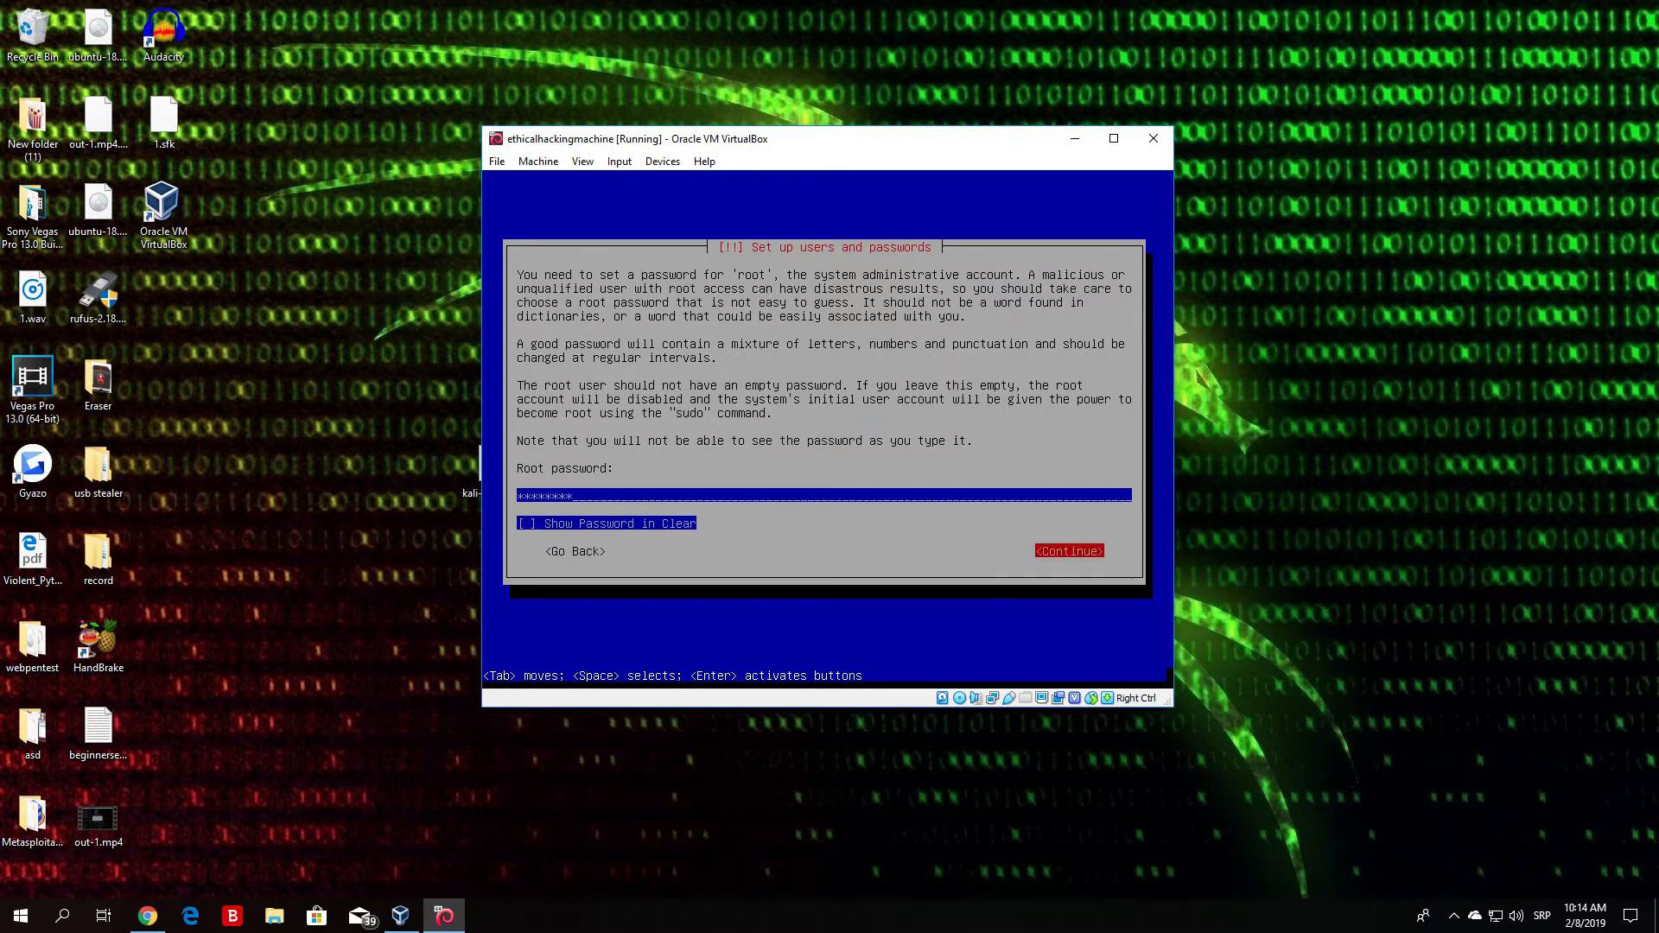
pyautogui.press('Return')
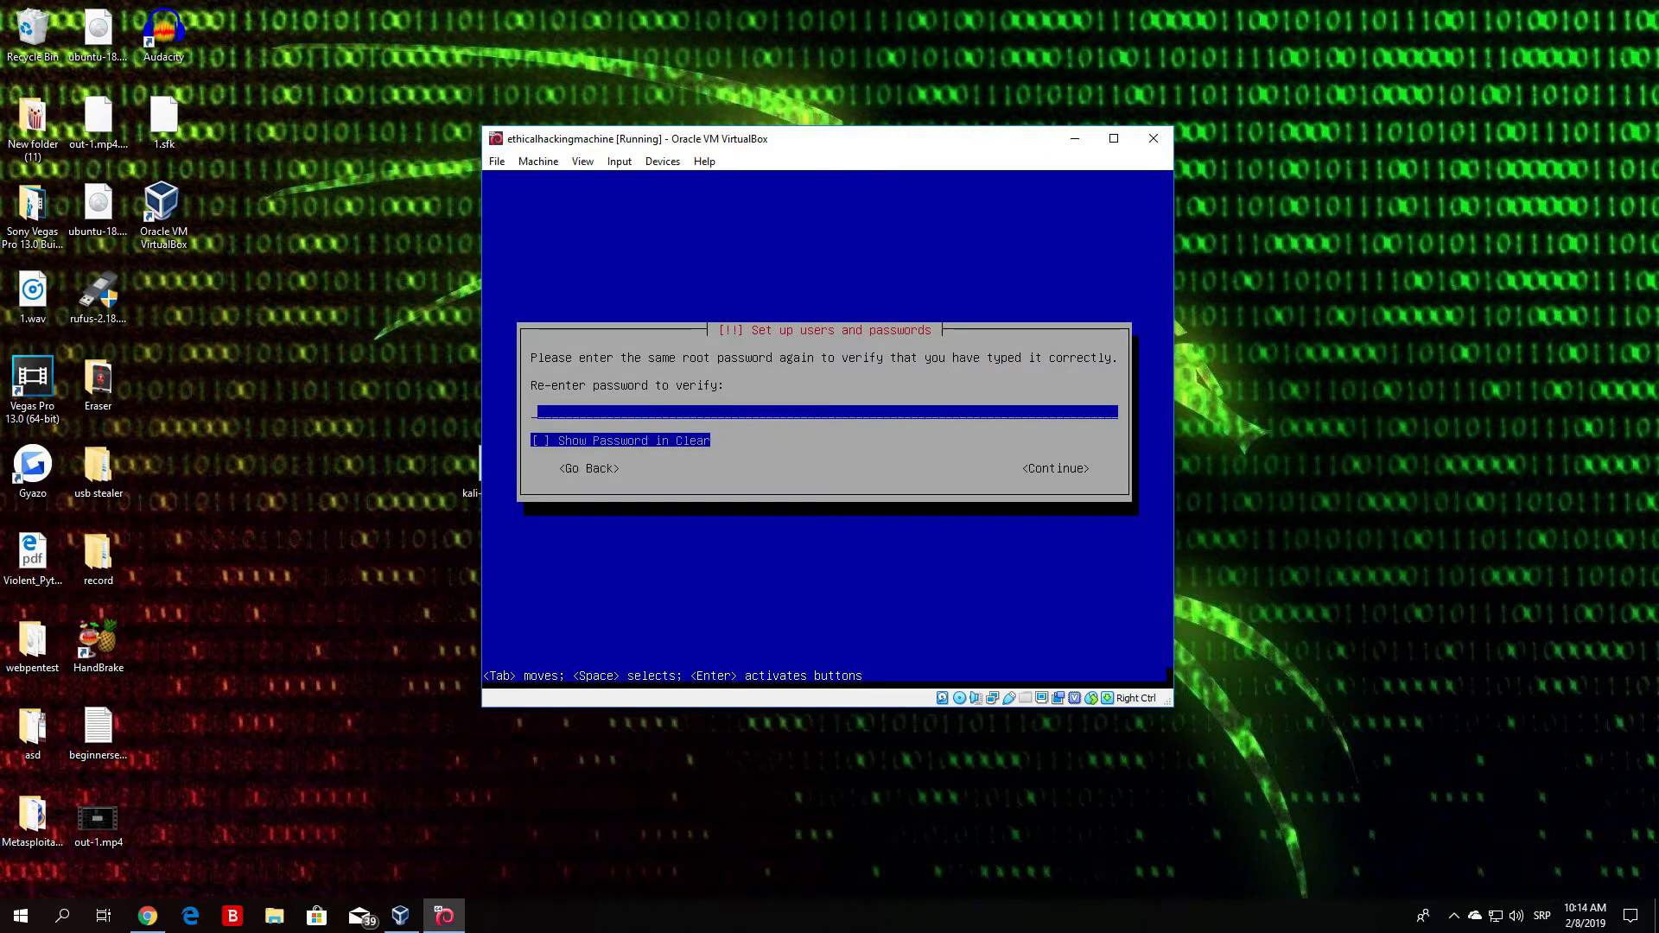
pyautogui.write('********')
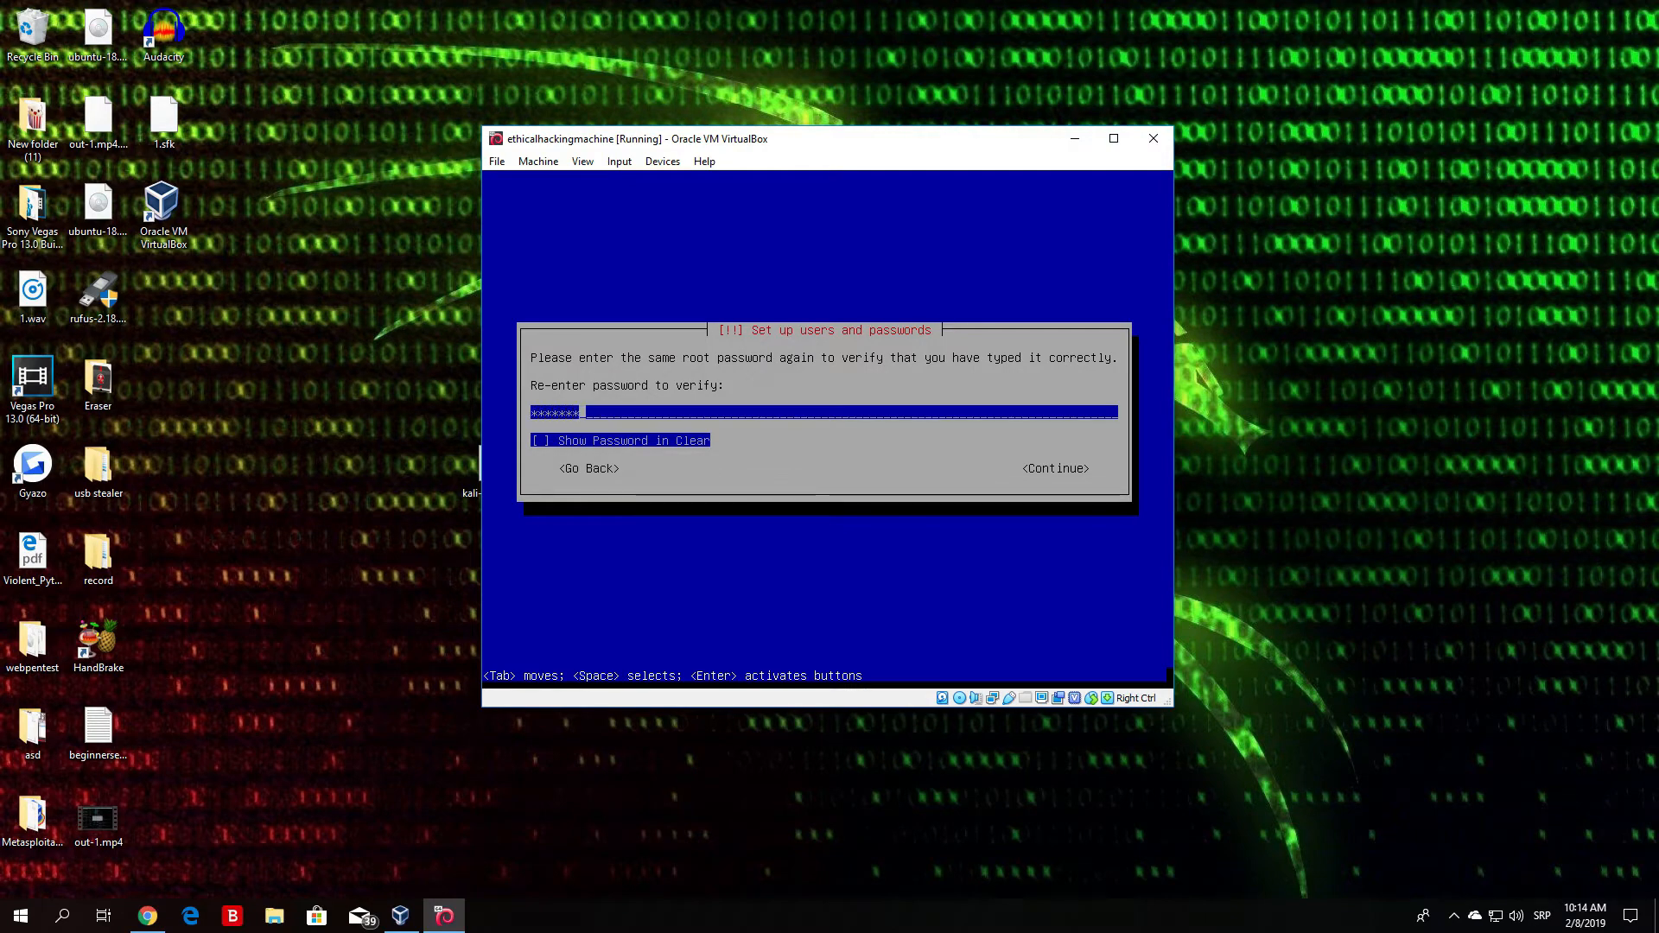
pyautogui.press('Tab')
pyautogui.press('Tab')
pyautogui.press('Return')
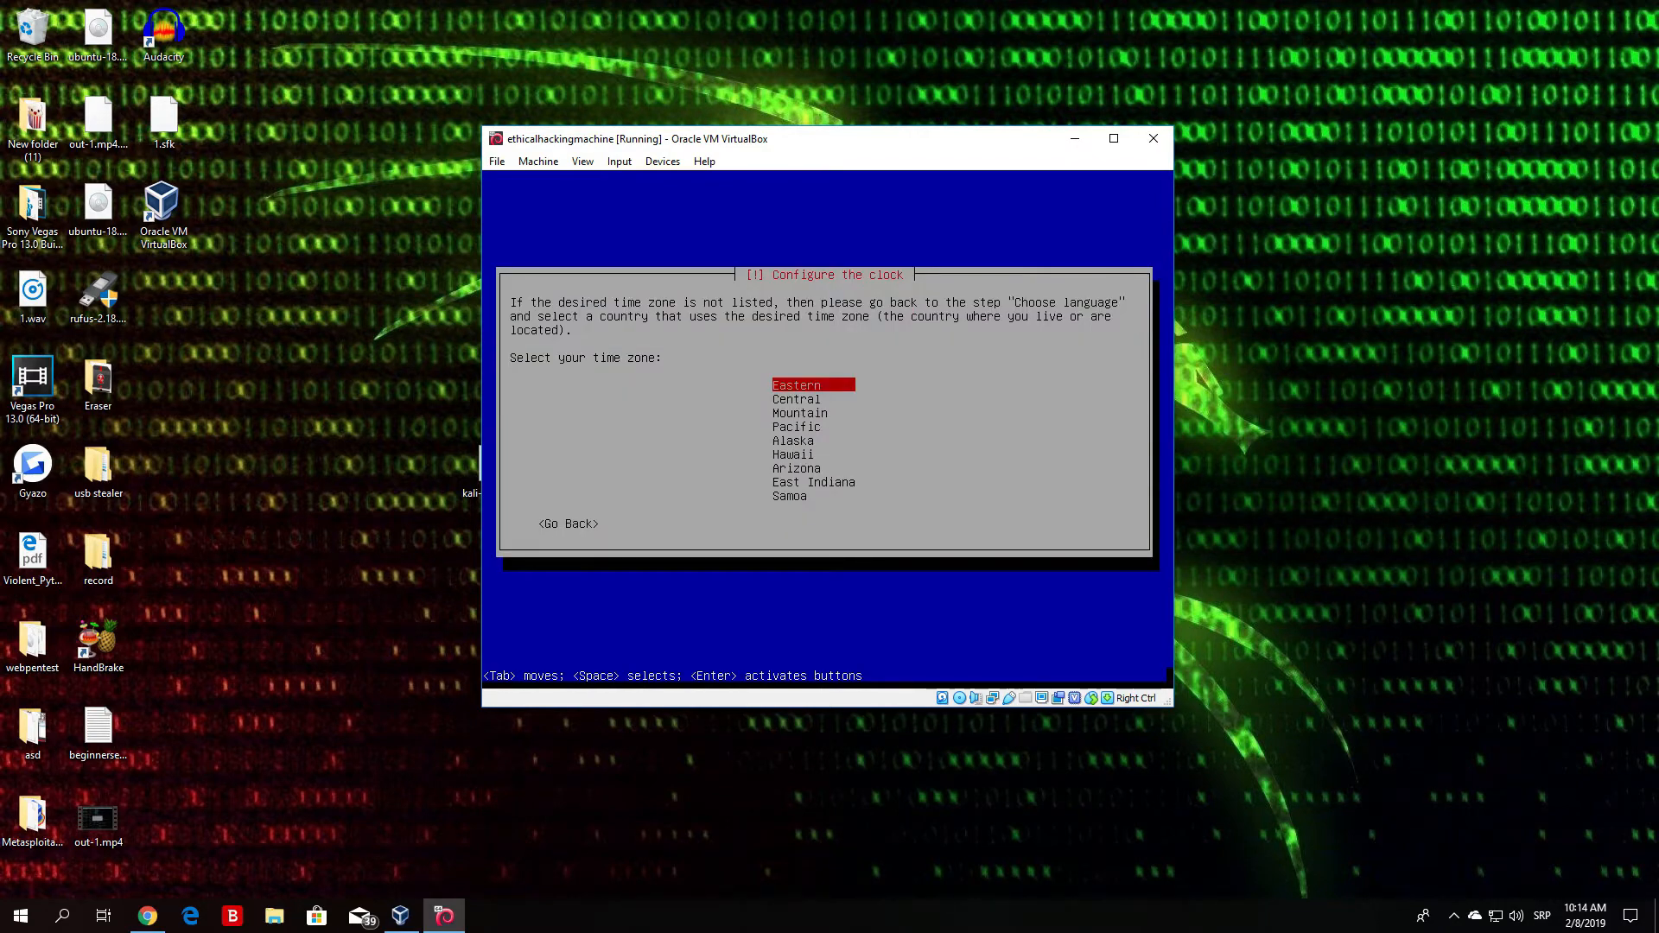
# - Select Eastern as the clock's time zone and confirm it
pyautogui.press('Down')
pyautogui.press('Down')
pyautogui.press('Down')
pyautogui.press('Down')
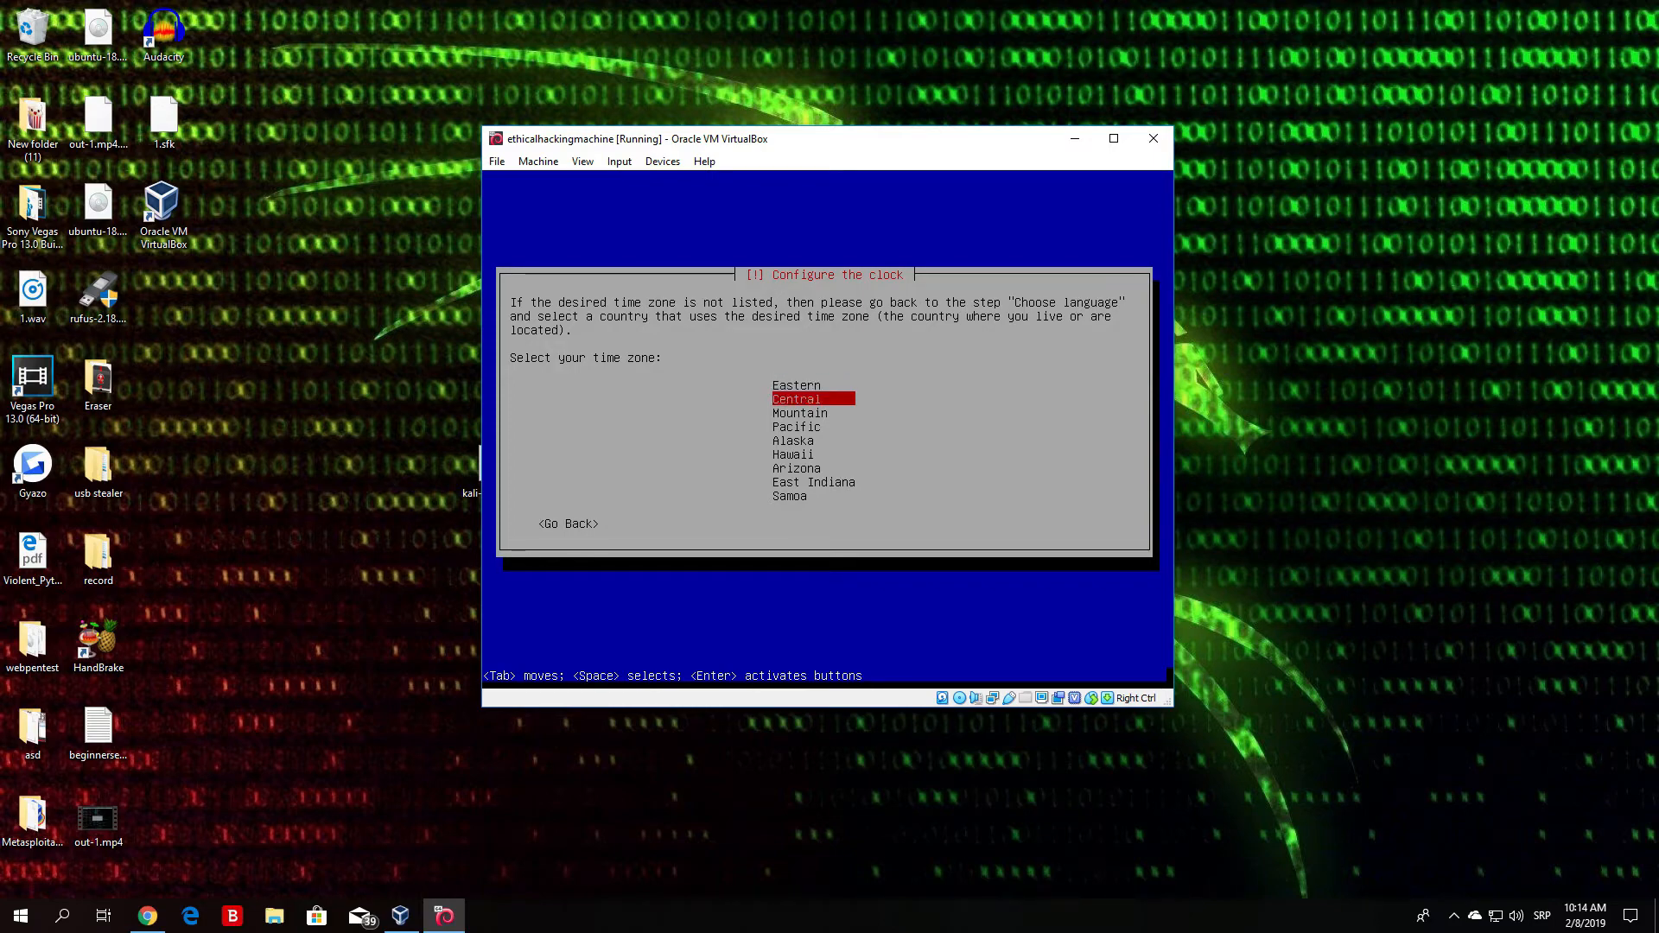
pyautogui.press('Up')
pyautogui.press('Up')
pyautogui.press('Up')
pyautogui.press('Up')
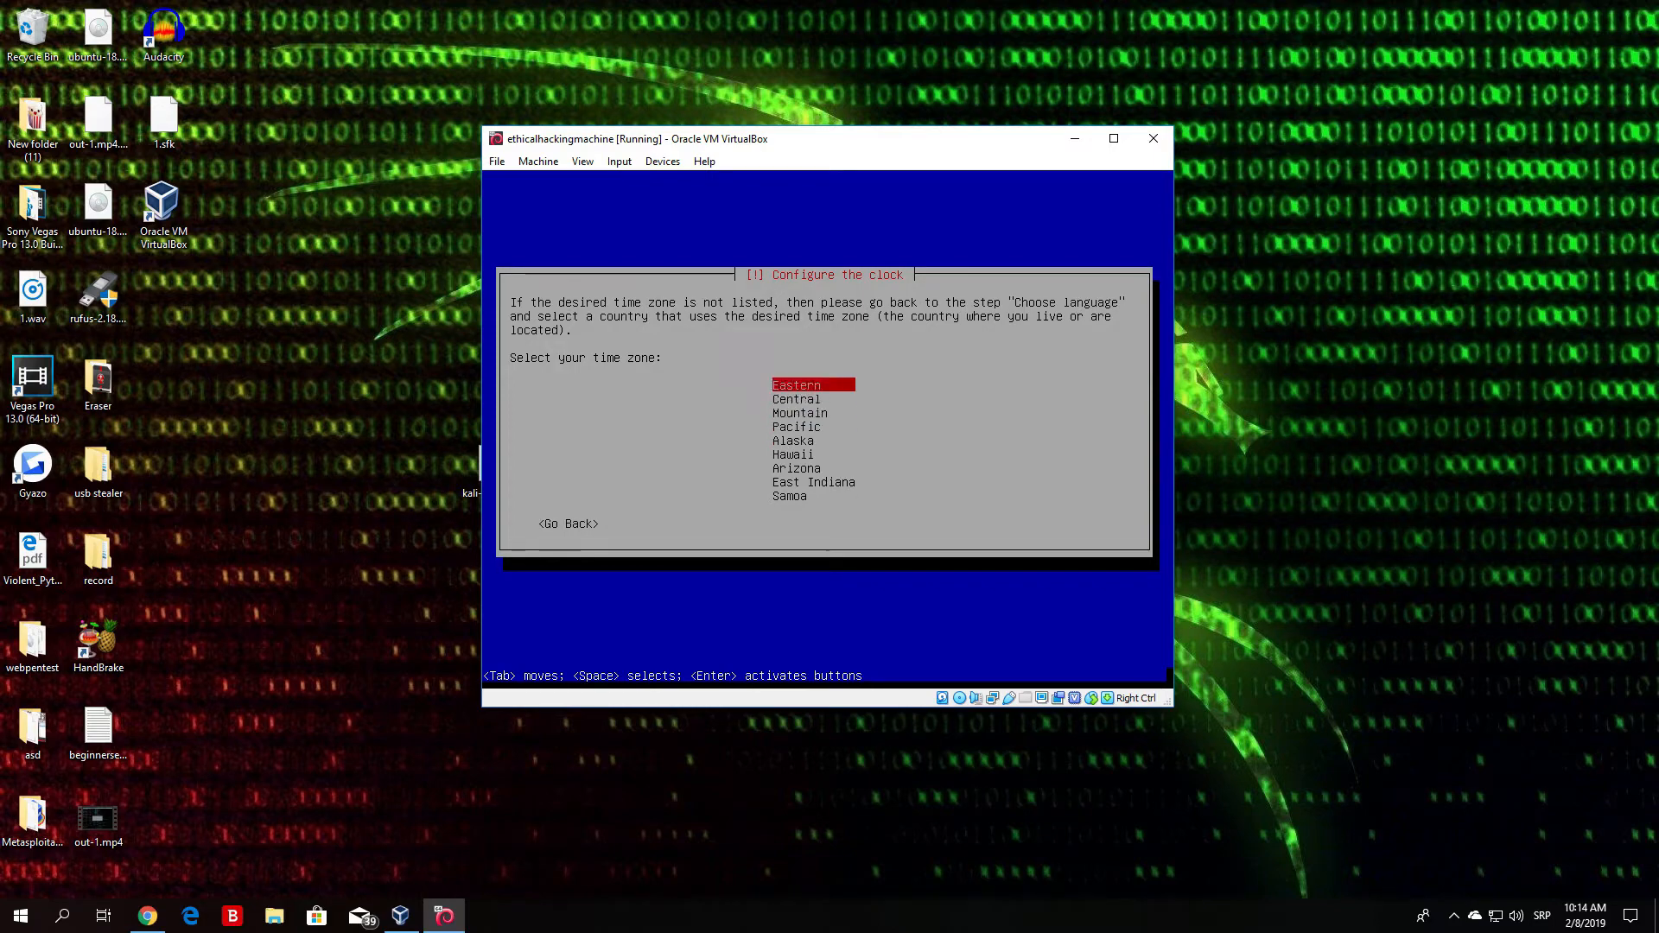
pyautogui.press('Return')
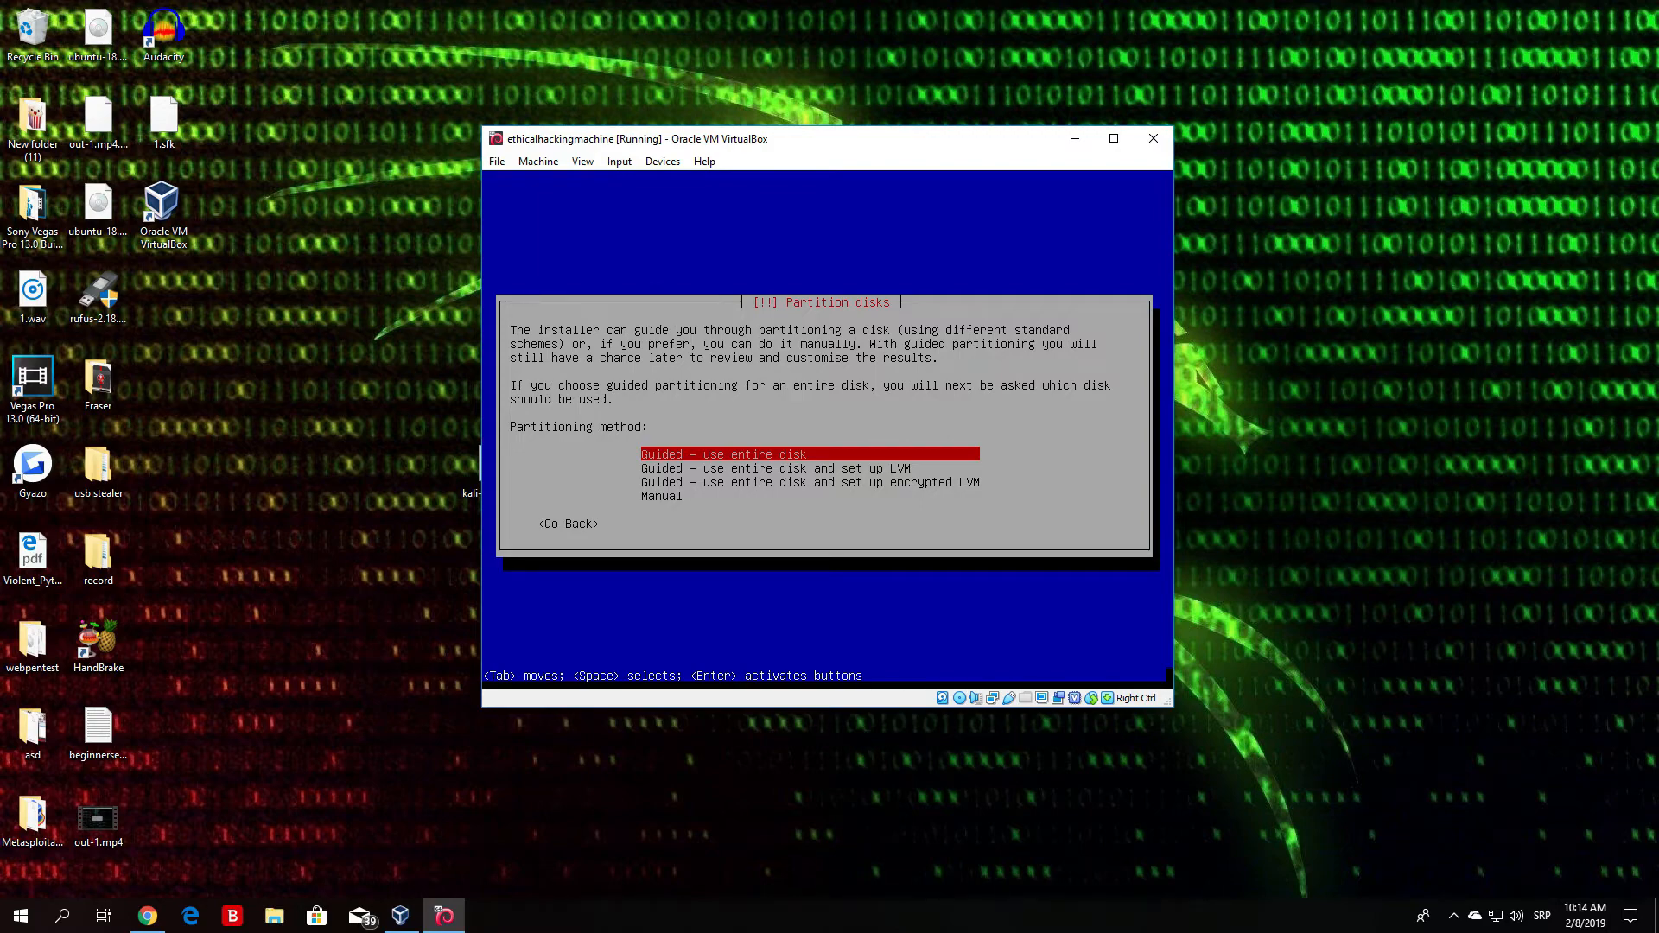
# - Choose guided partitioning of the entire 32.1 GB virtual hard disk
pyautogui.press('Down')
pyautogui.press('Down')
pyautogui.press('Up')
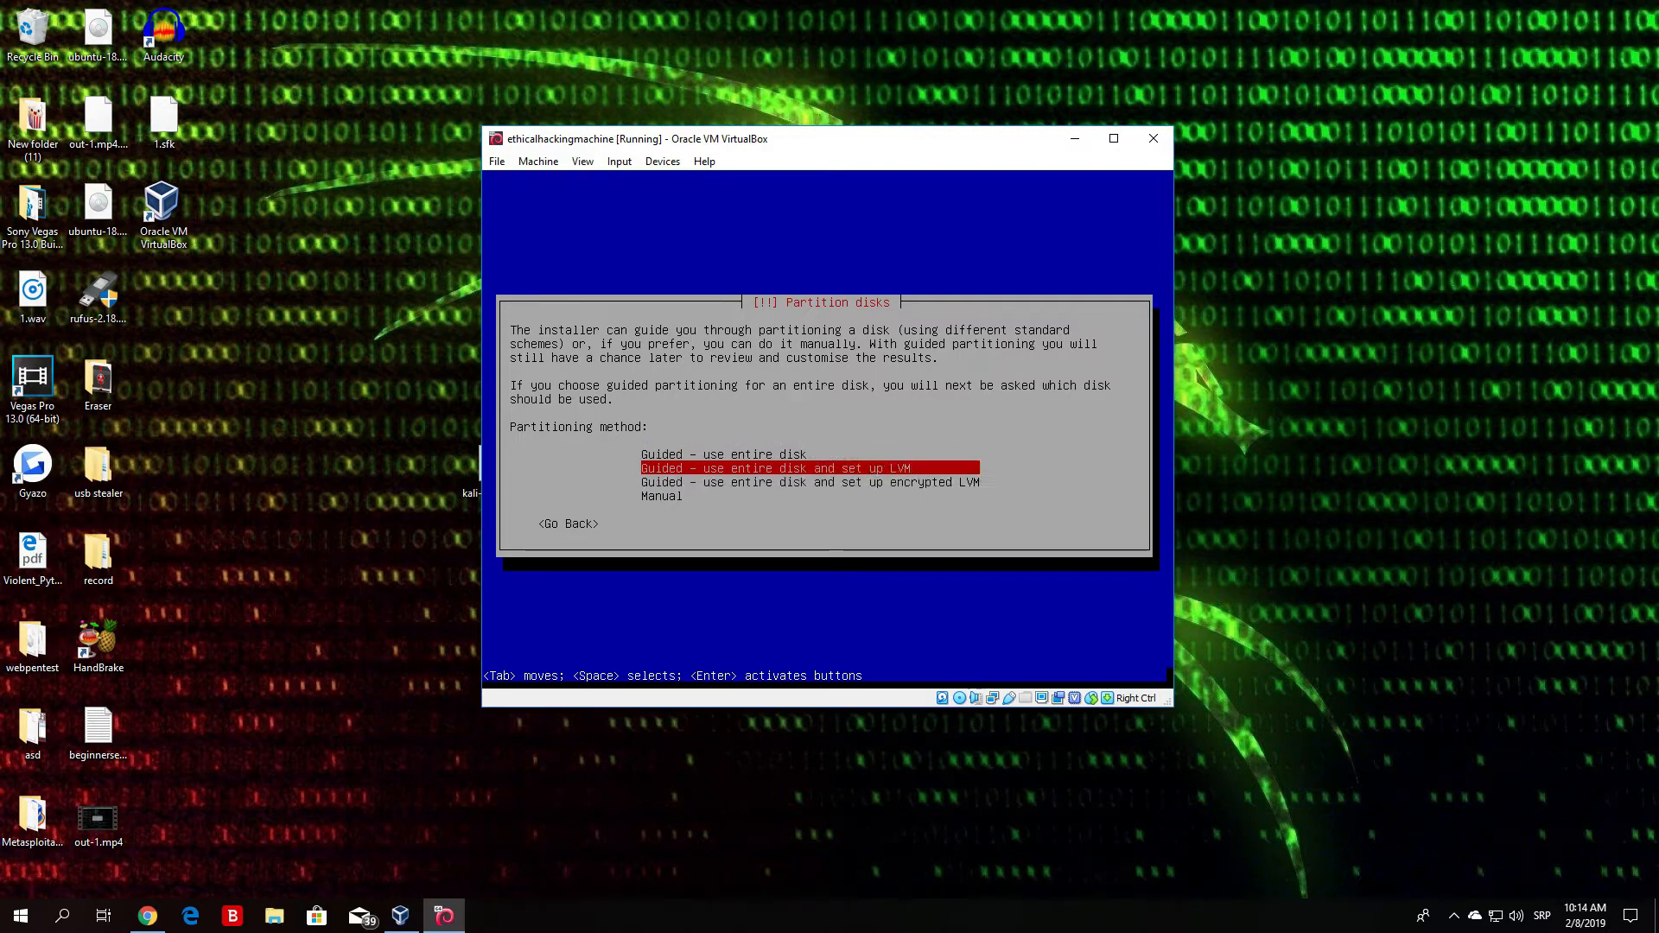
pyautogui.press('Up')
pyautogui.press('Down')
pyautogui.press('Down')
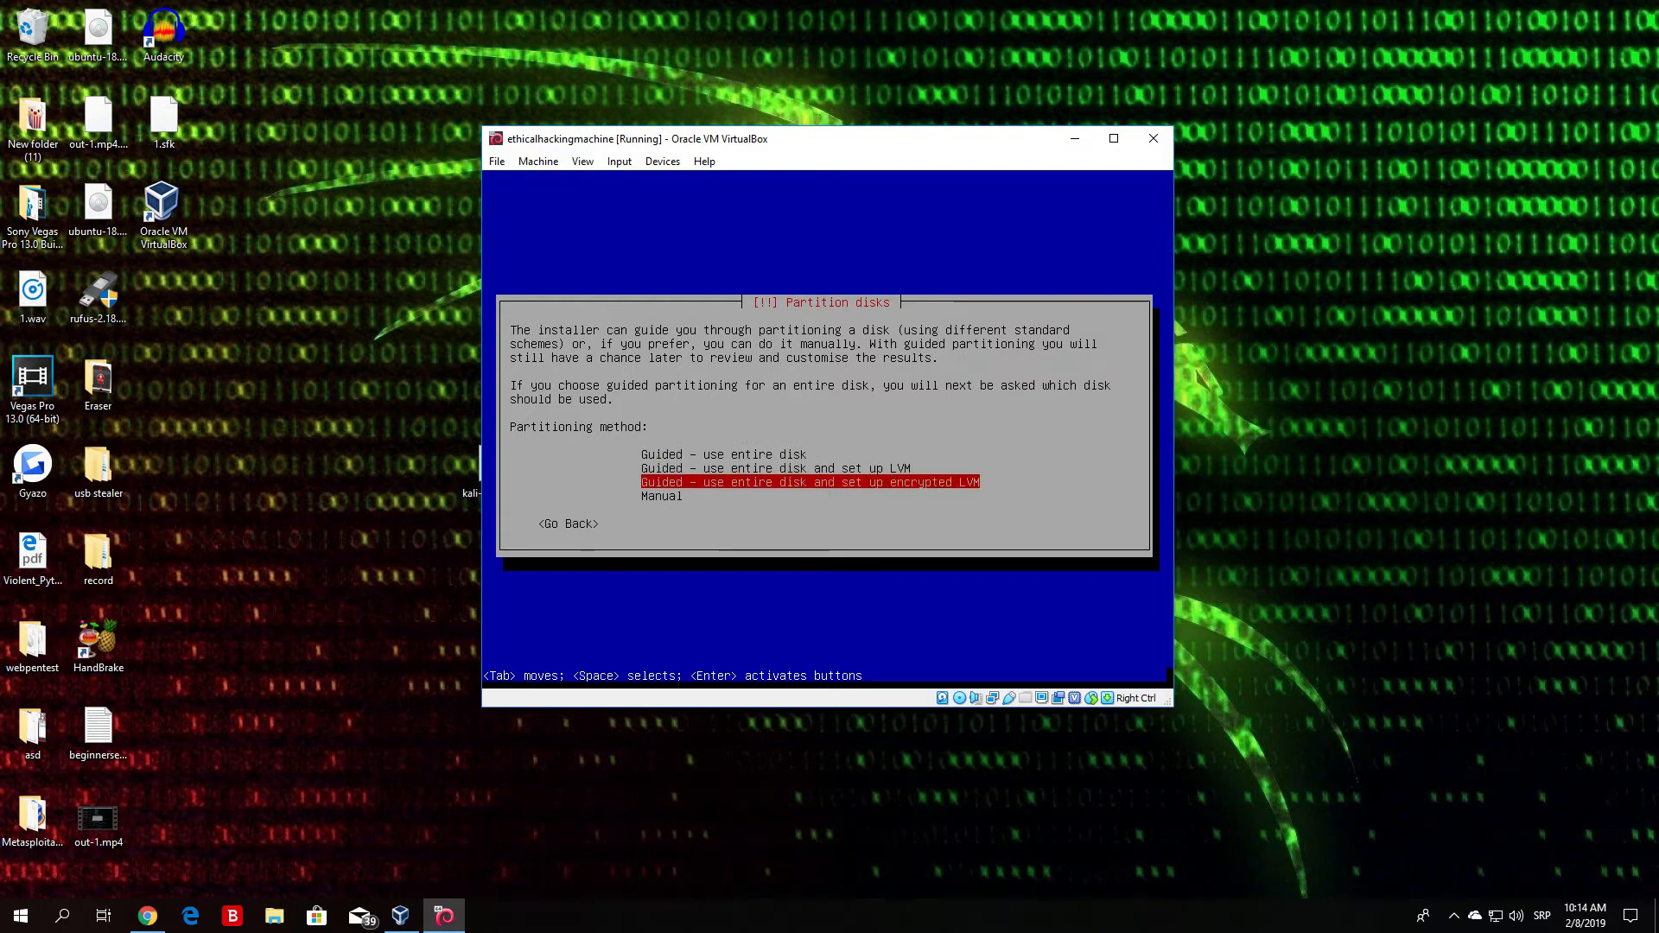
pyautogui.press('Up')
pyautogui.press('Up')
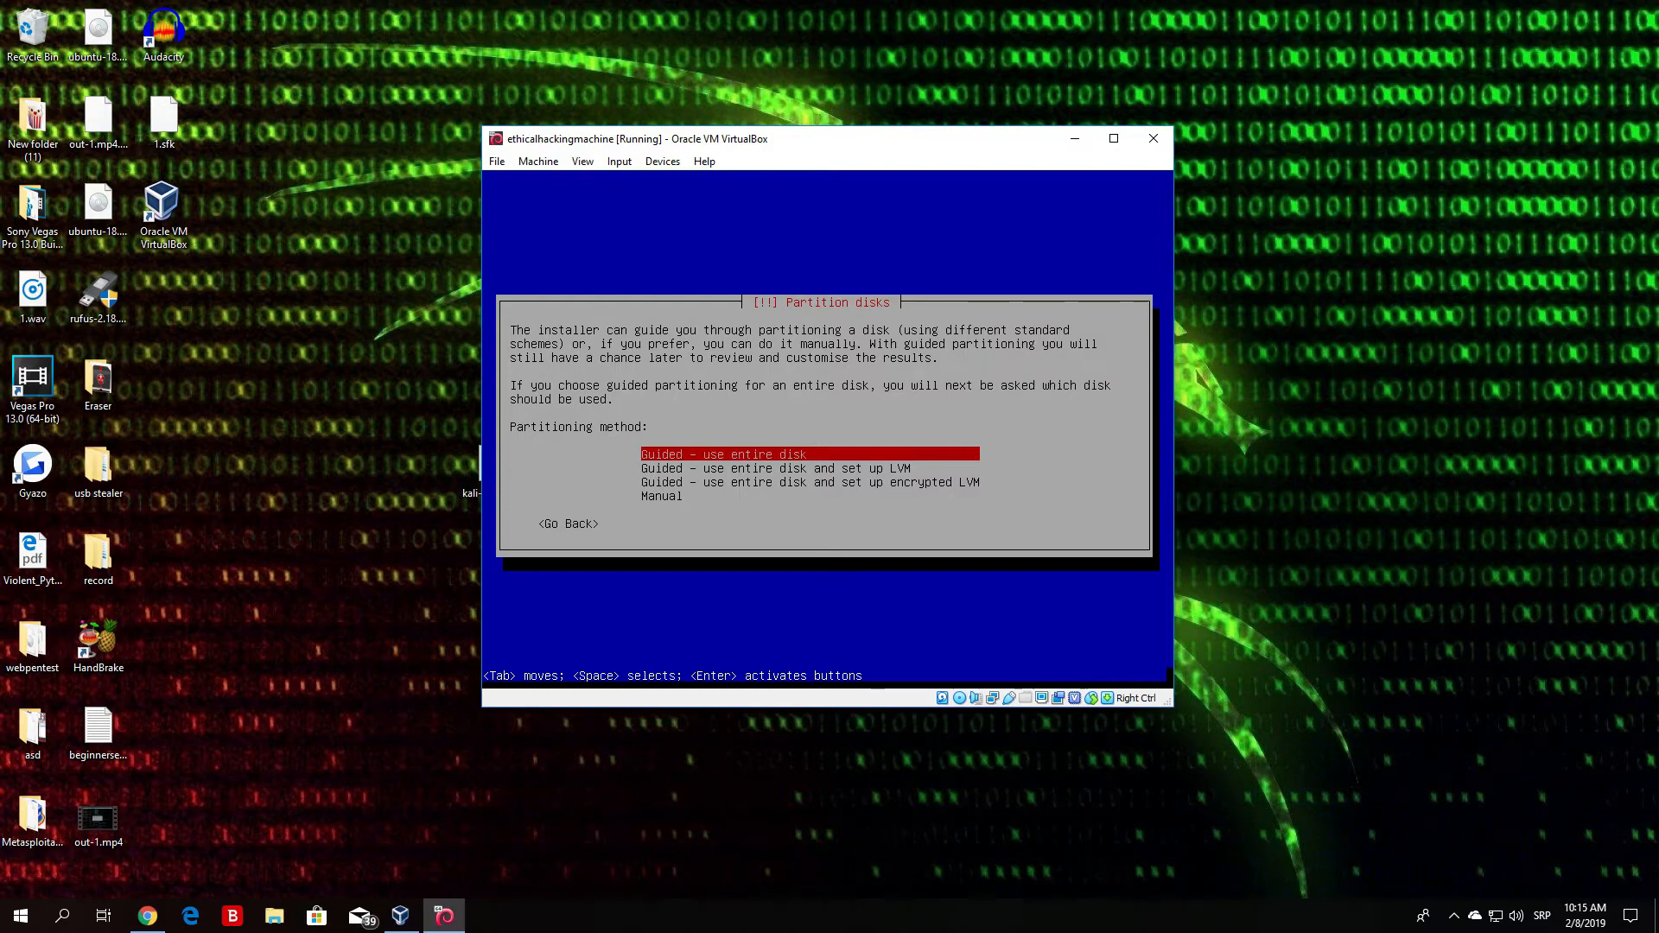
pyautogui.press('Return')
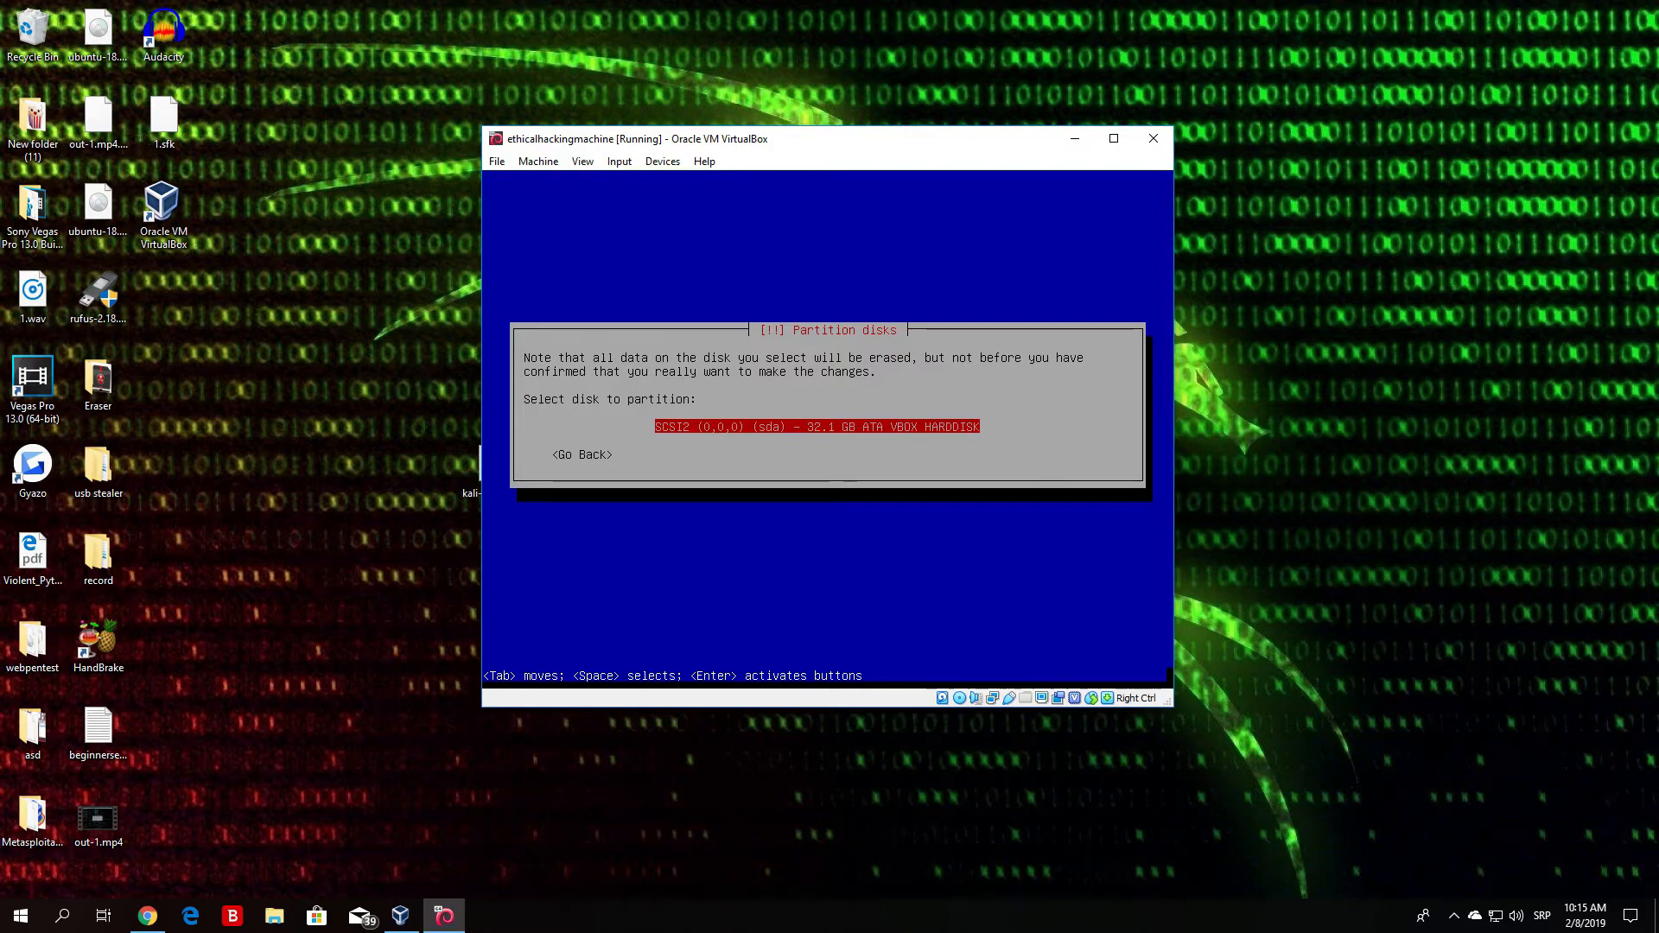
pyautogui.press('Return')
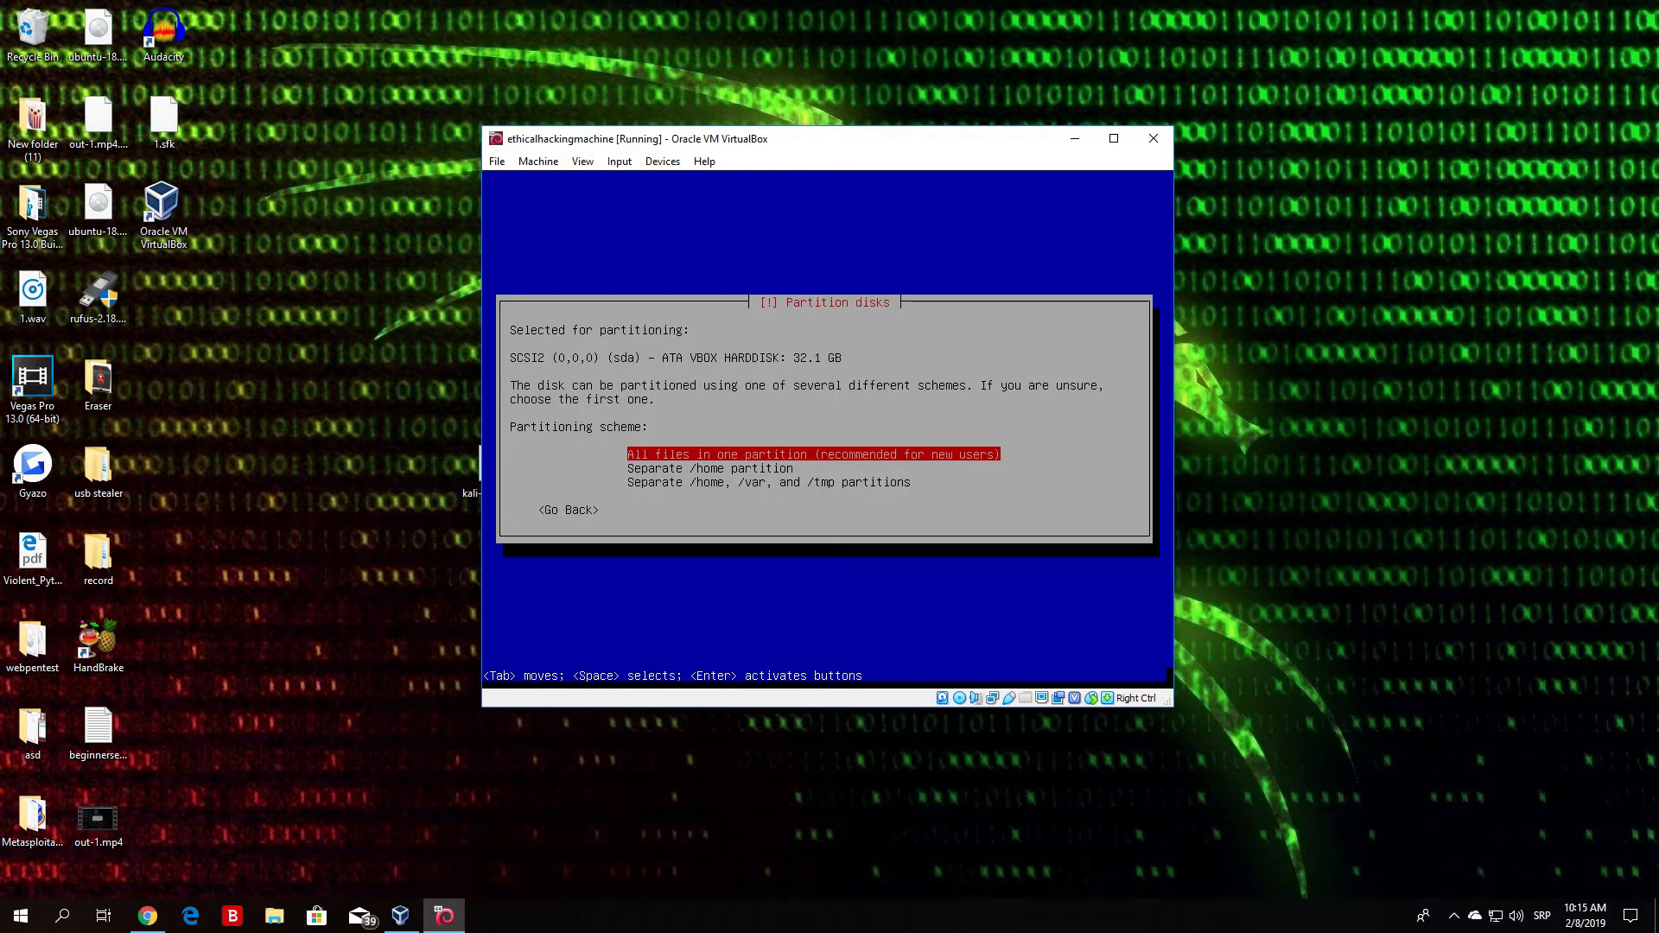
# - Pick the 'All files in one partition (recommended for new users)' scheme
pyautogui.press('Down')
pyautogui.press('Up')
pyautogui.press('Return')
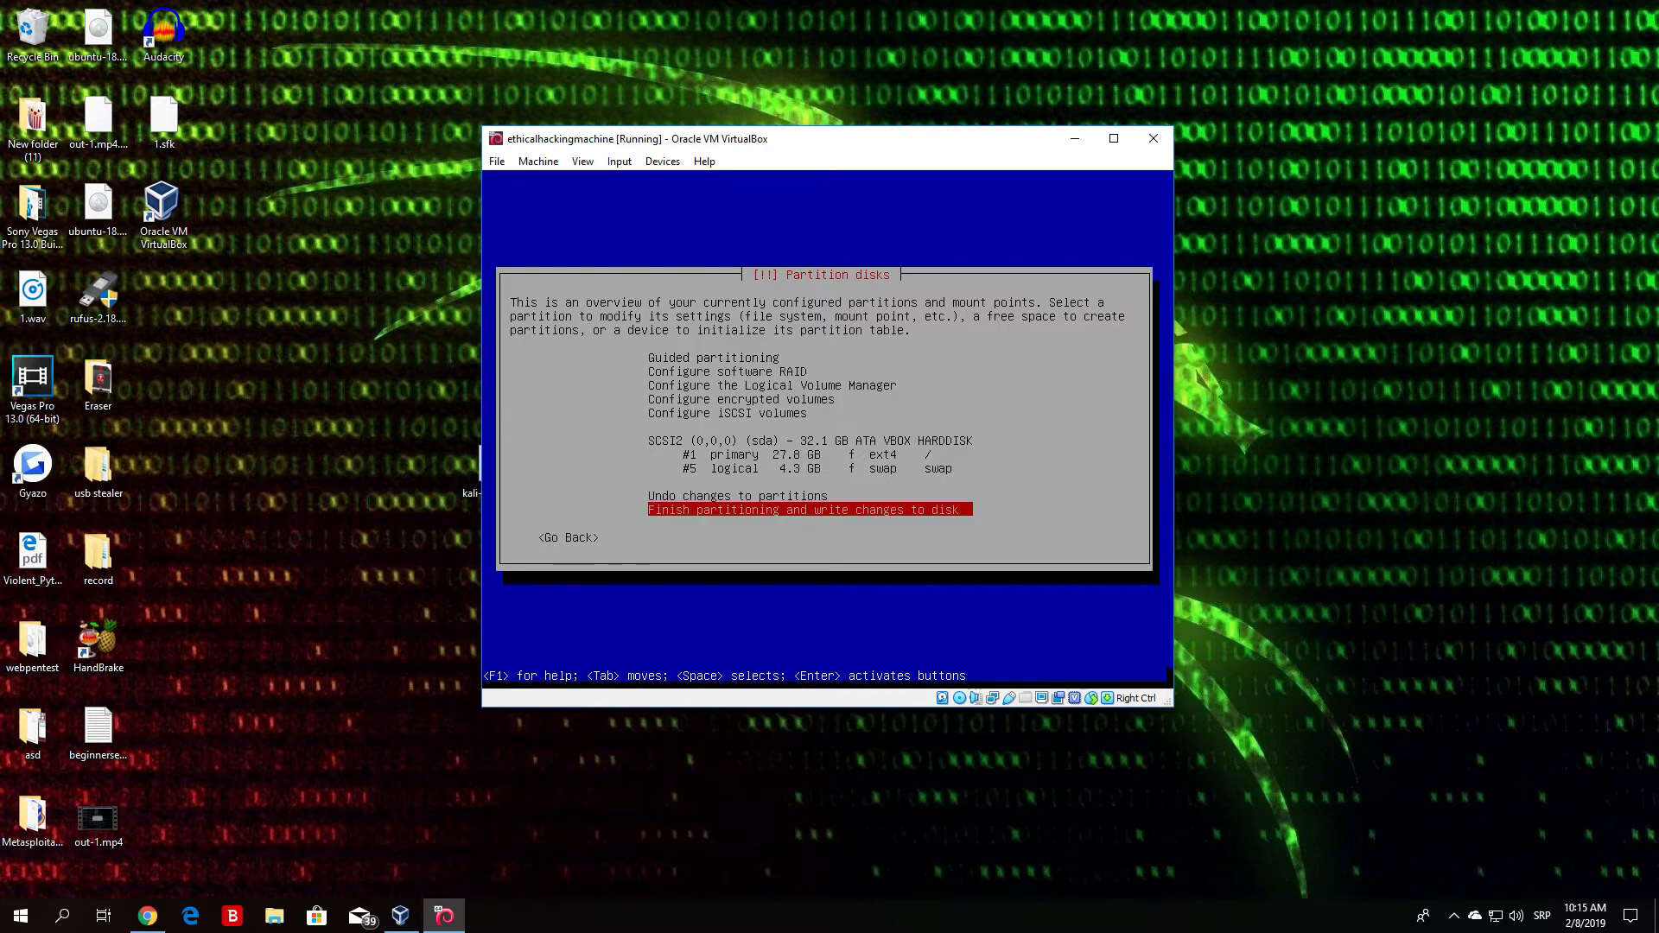
# - Choose 'Finish partitioning and write changes to disk' and move to the Yes answer
pyautogui.press('Up')
pyautogui.press('Down')
pyautogui.press('Up')
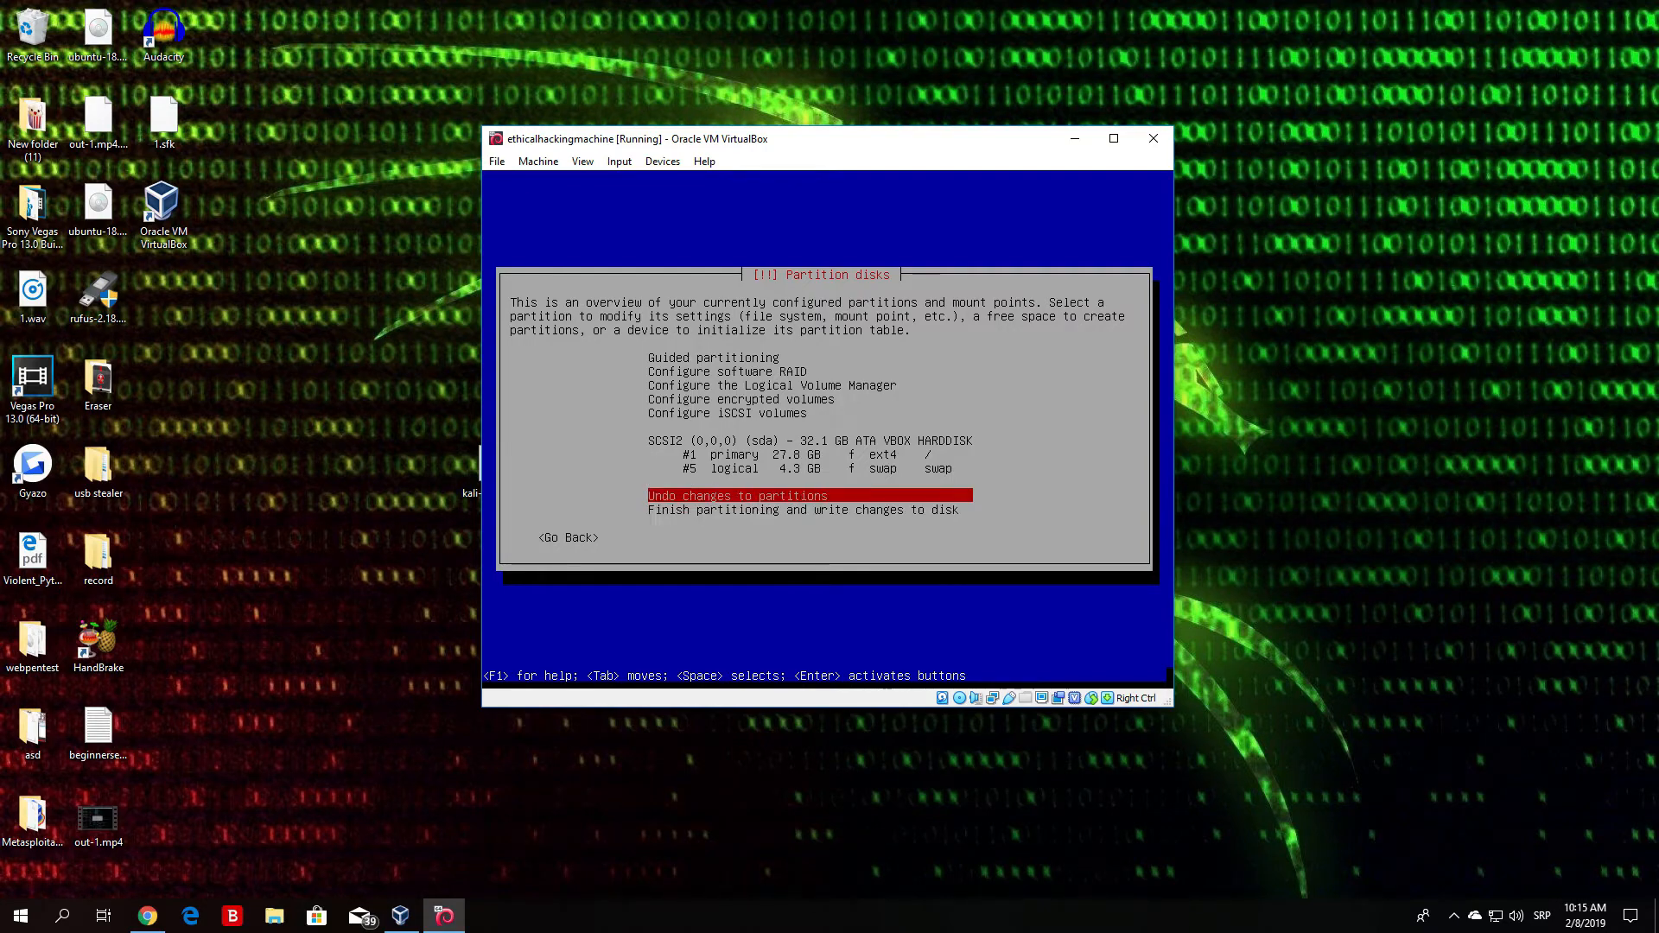
pyautogui.press('Down')
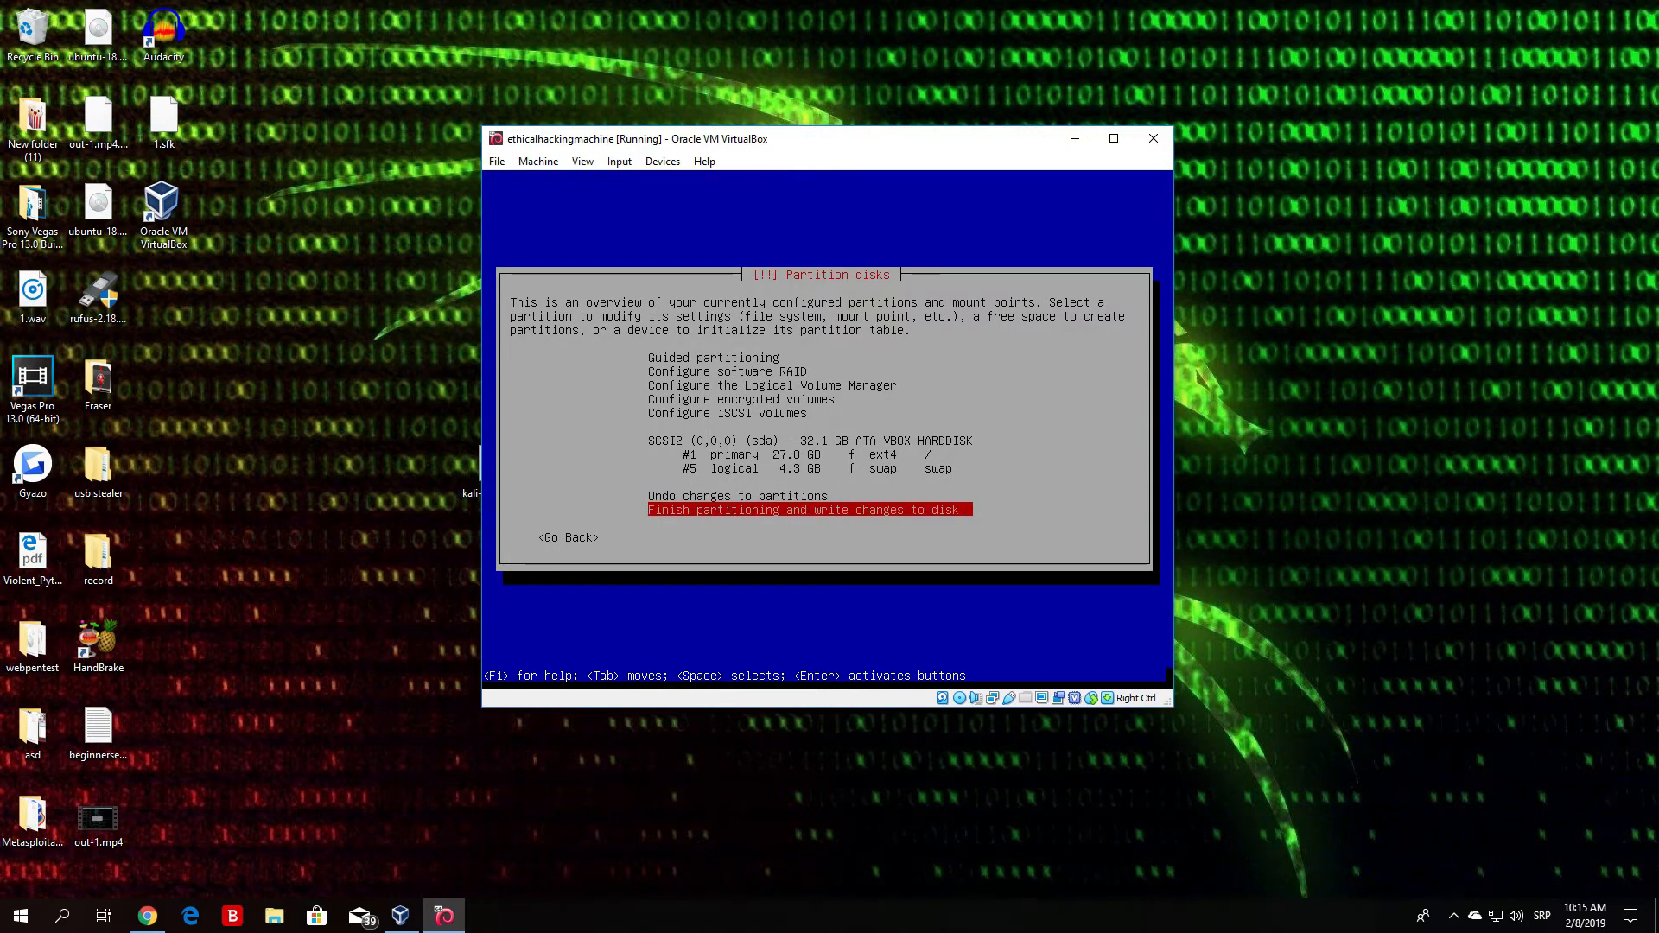
pyautogui.press('Return')
pyautogui.press('Tab')
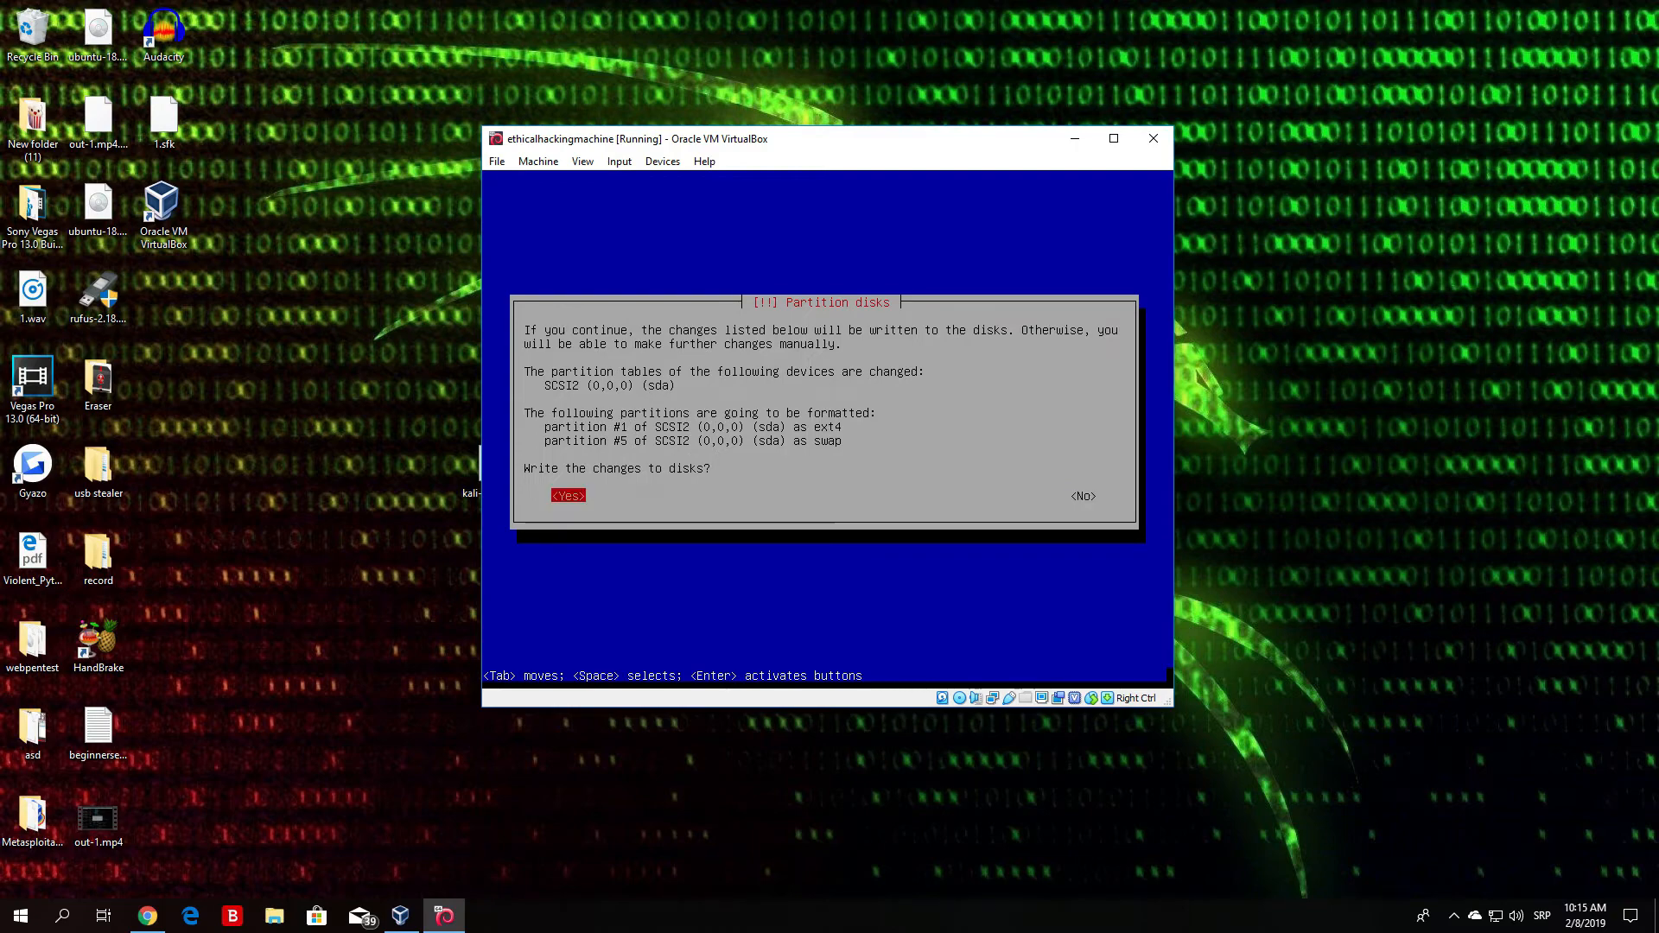
# - Answer Yes to writing the ext4 root and swap partitions to disk
pyautogui.press('Tab')
pyautogui.press('Tab')
pyautogui.press('Return')
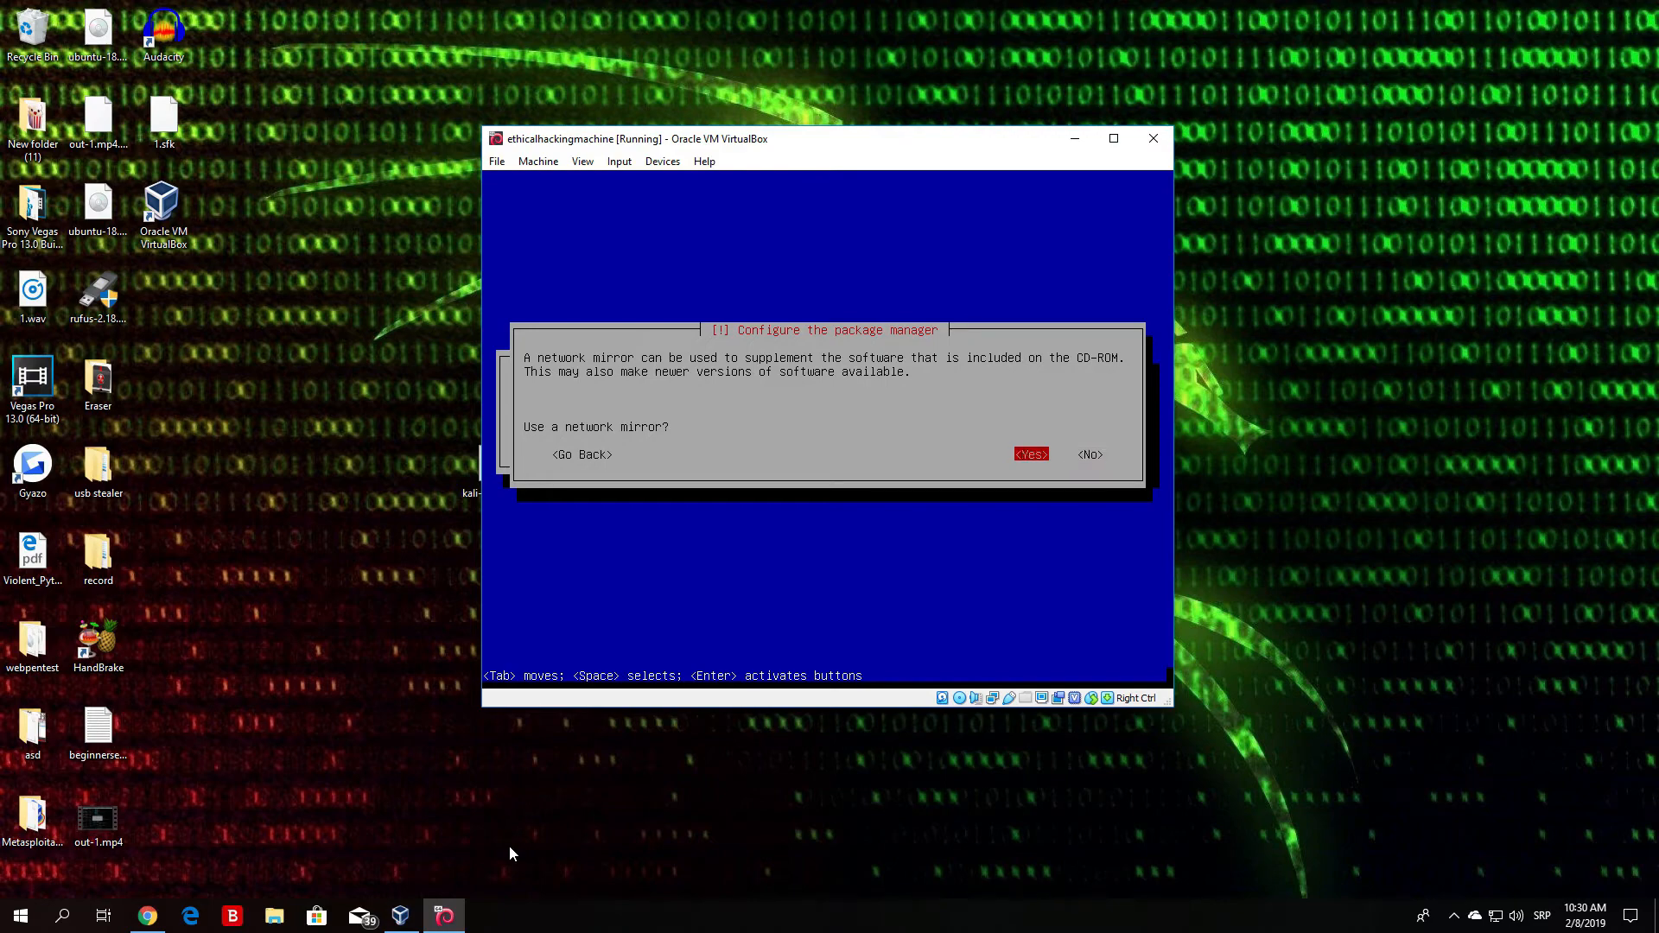
# - Accept using a network mirror and continue with the HTTP proxy left blank
pyautogui.press('Return')
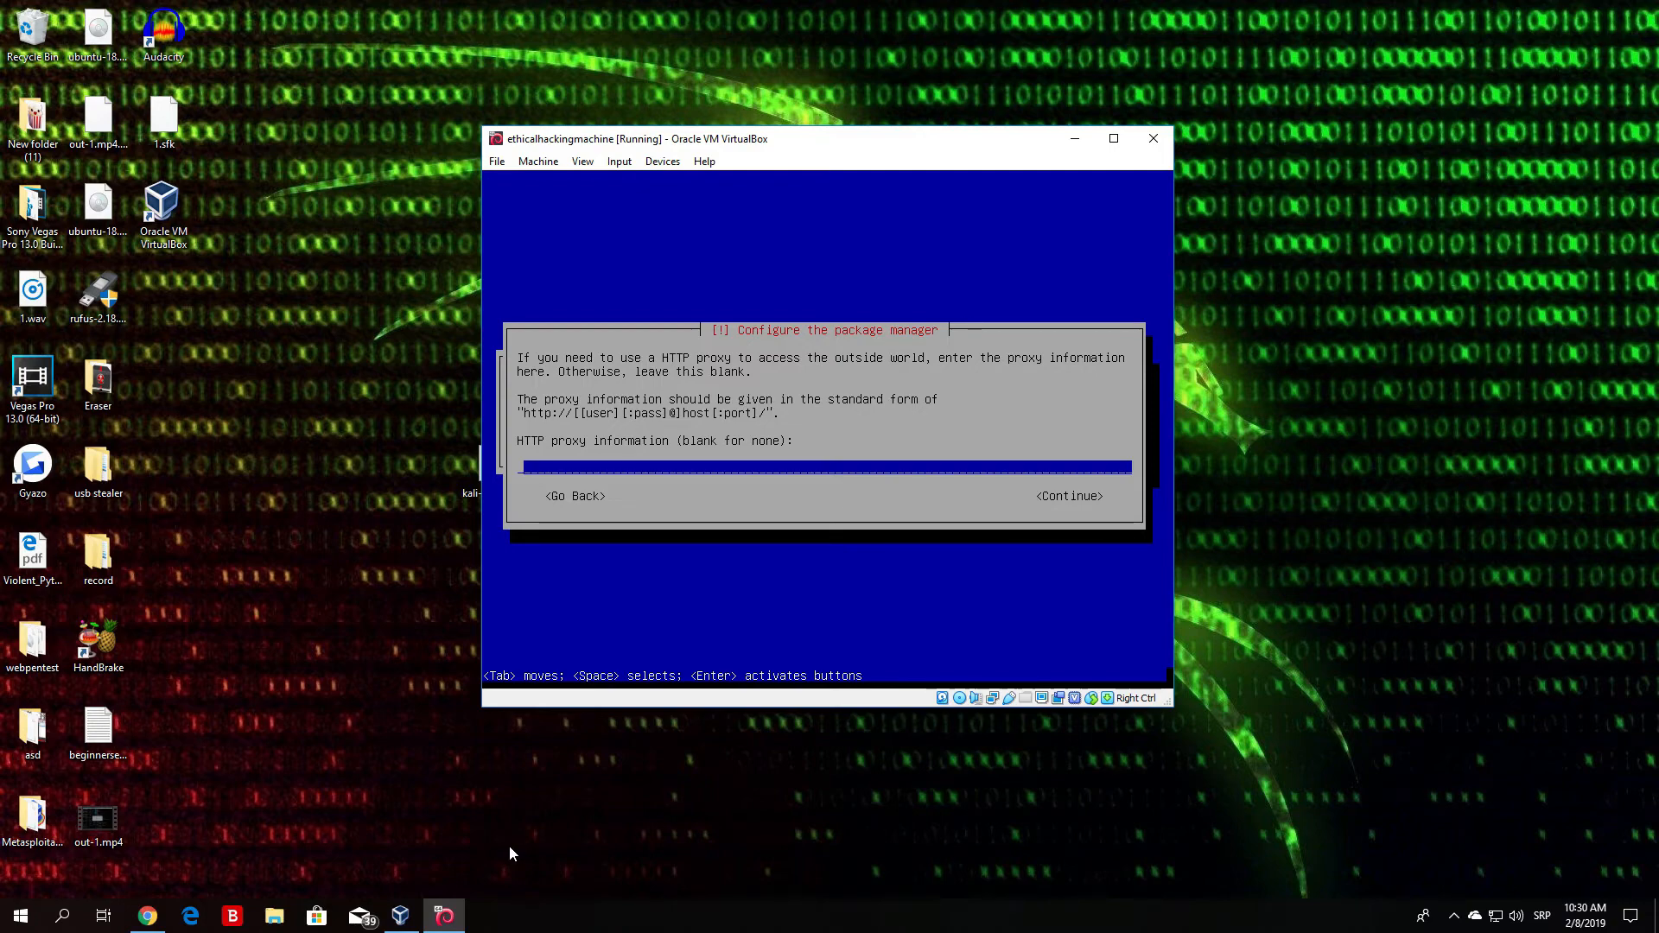
pyautogui.press('Tab')
pyautogui.press('Return')
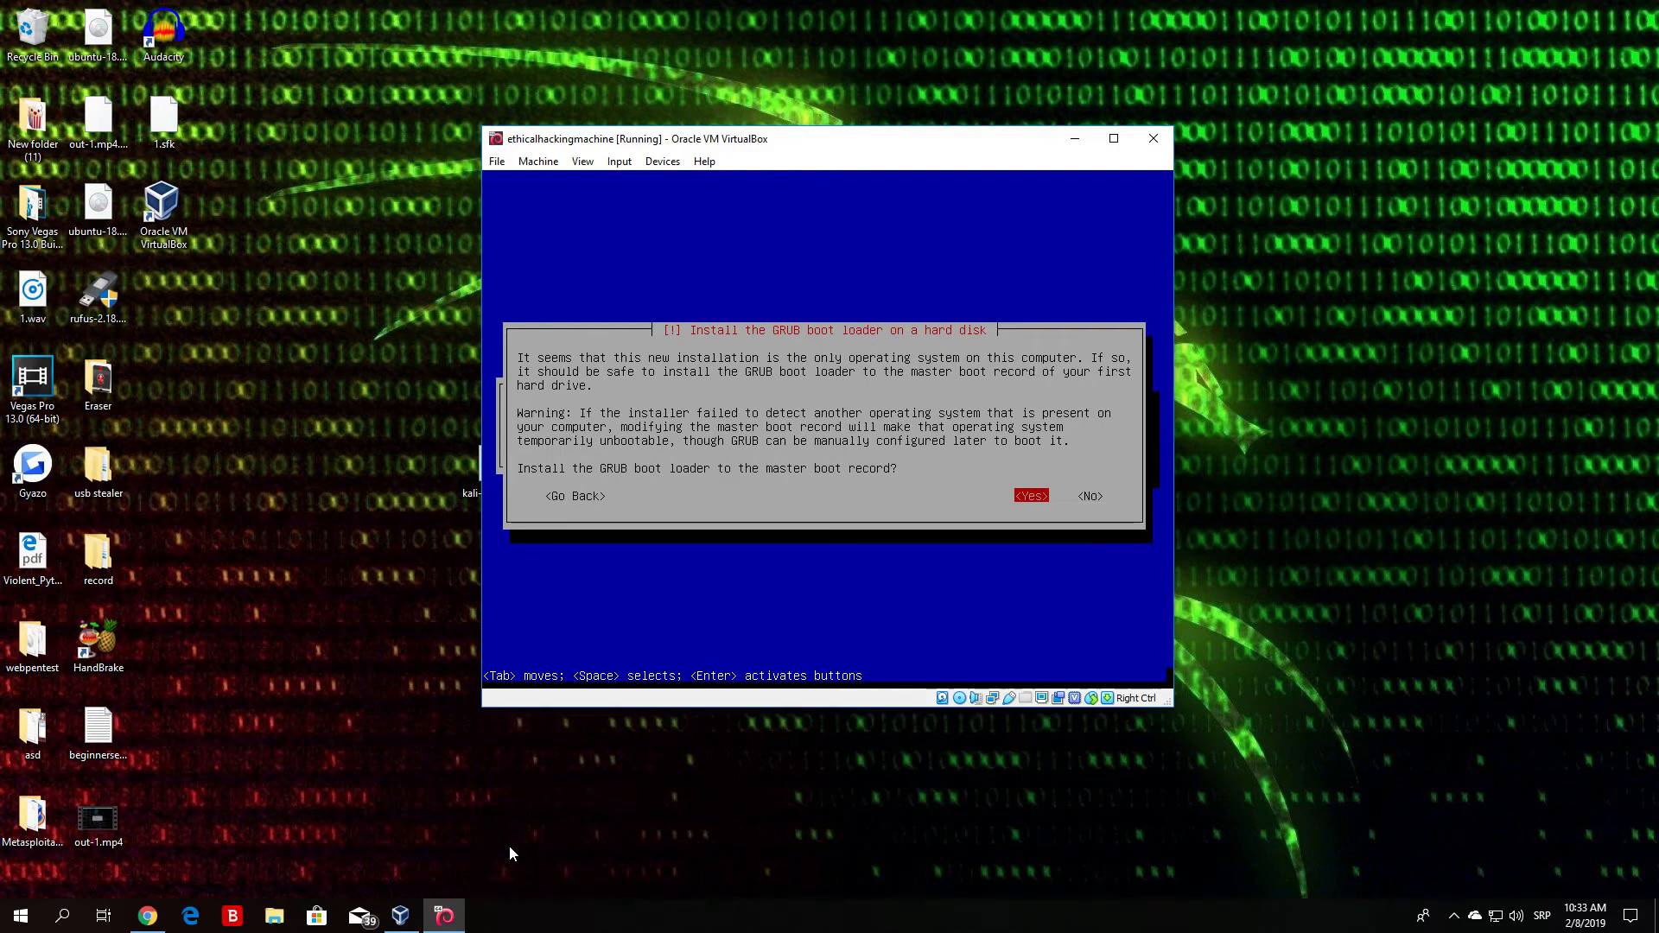
# - Install the GRUB boot loader to the master boot record on /dev/sda
pyautogui.press('Tab')
pyautogui.hotkey('shift', 'Tab')
pyautogui.press('Return')
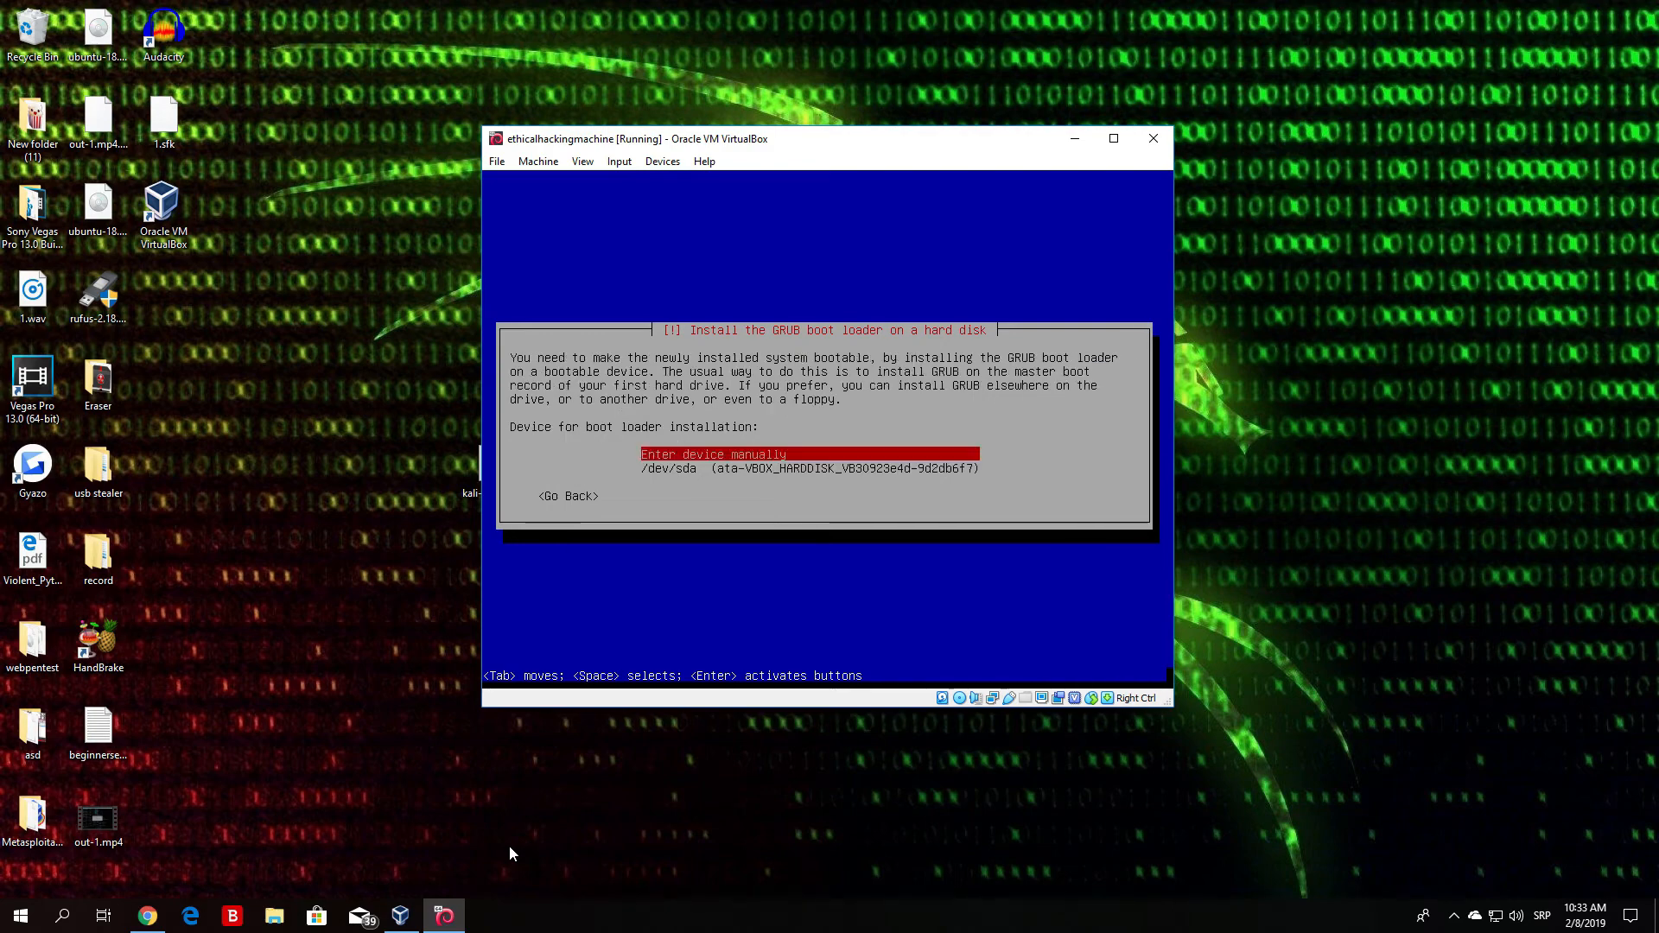
pyautogui.press('Down')
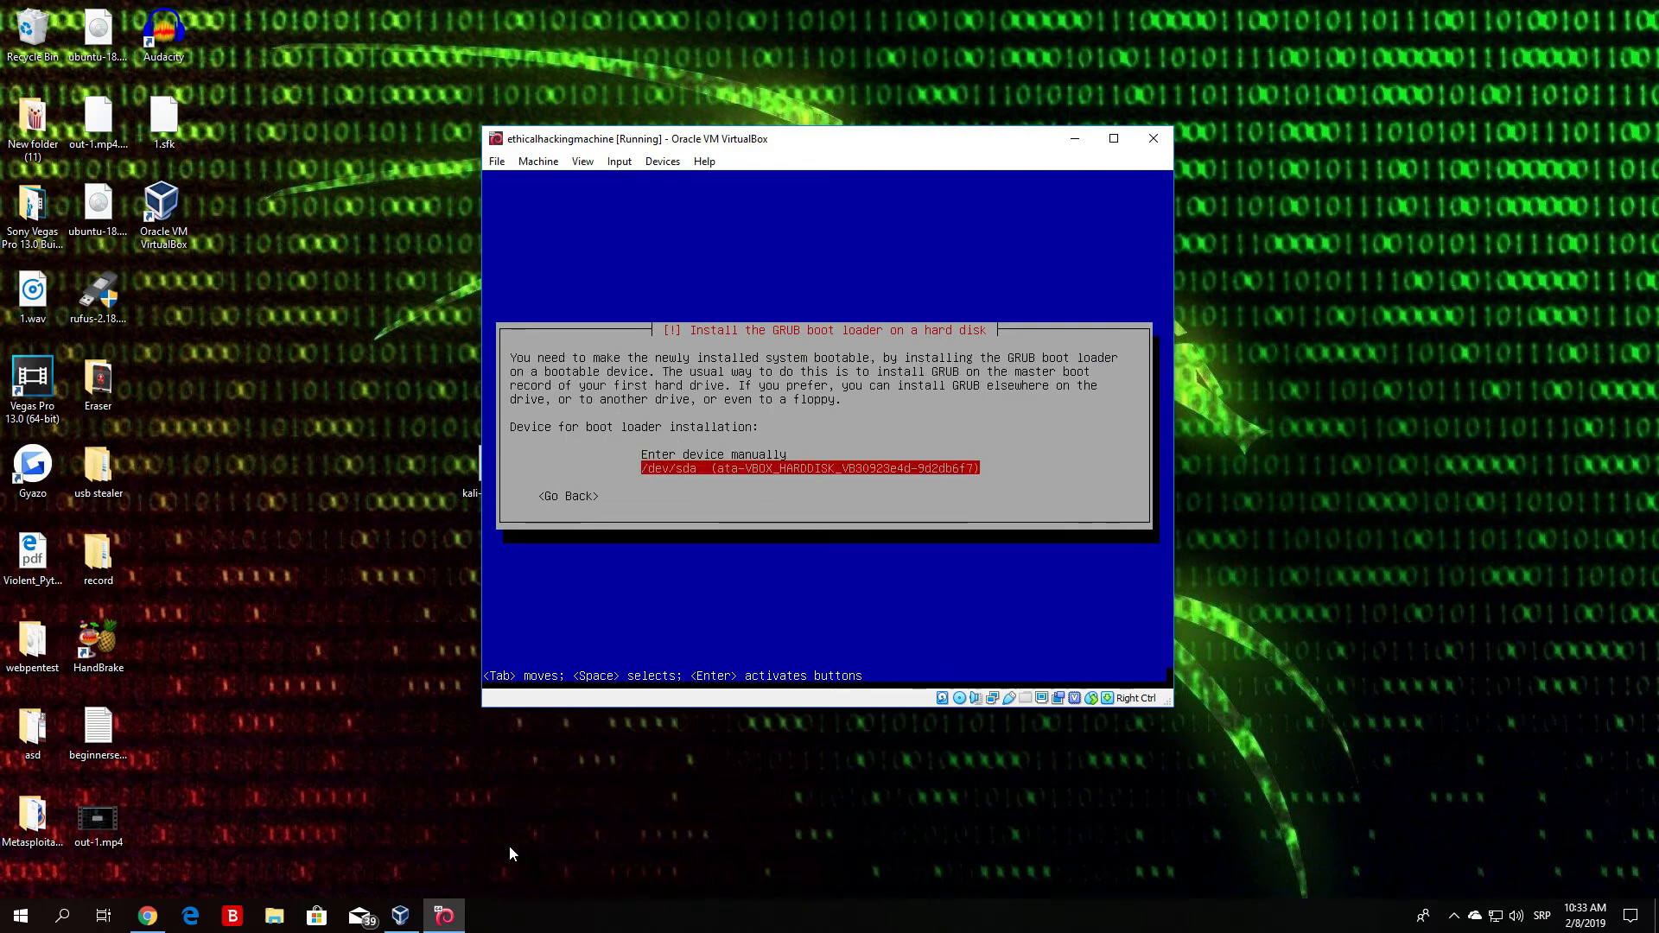
pyautogui.press('Up')
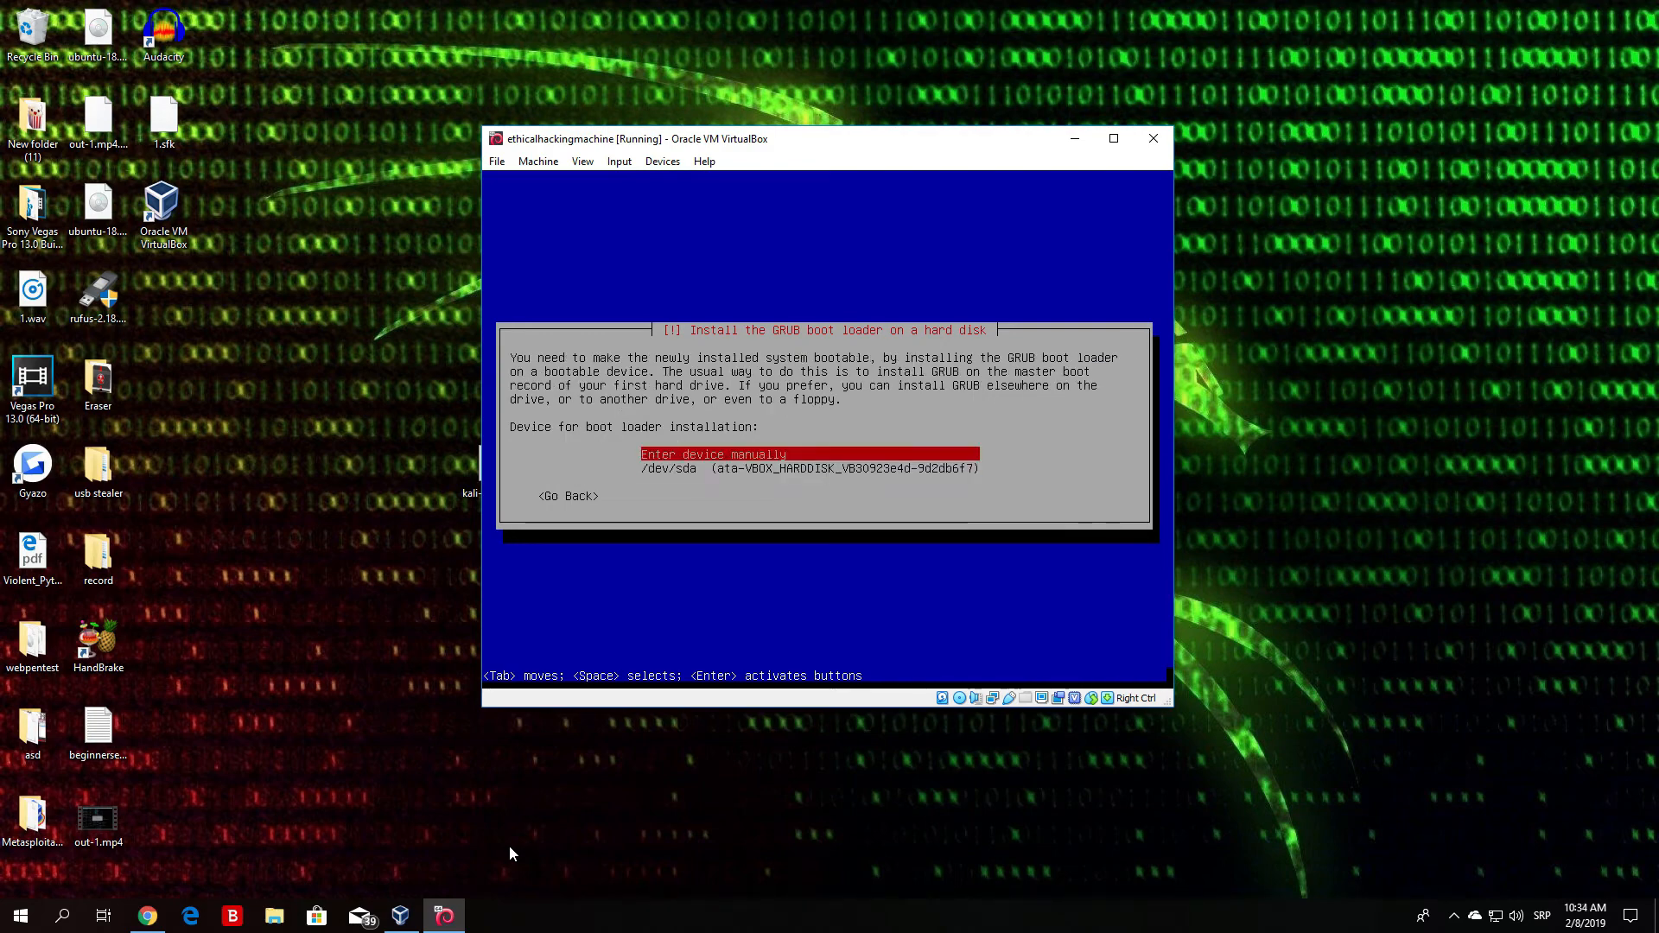
pyautogui.press('Down')
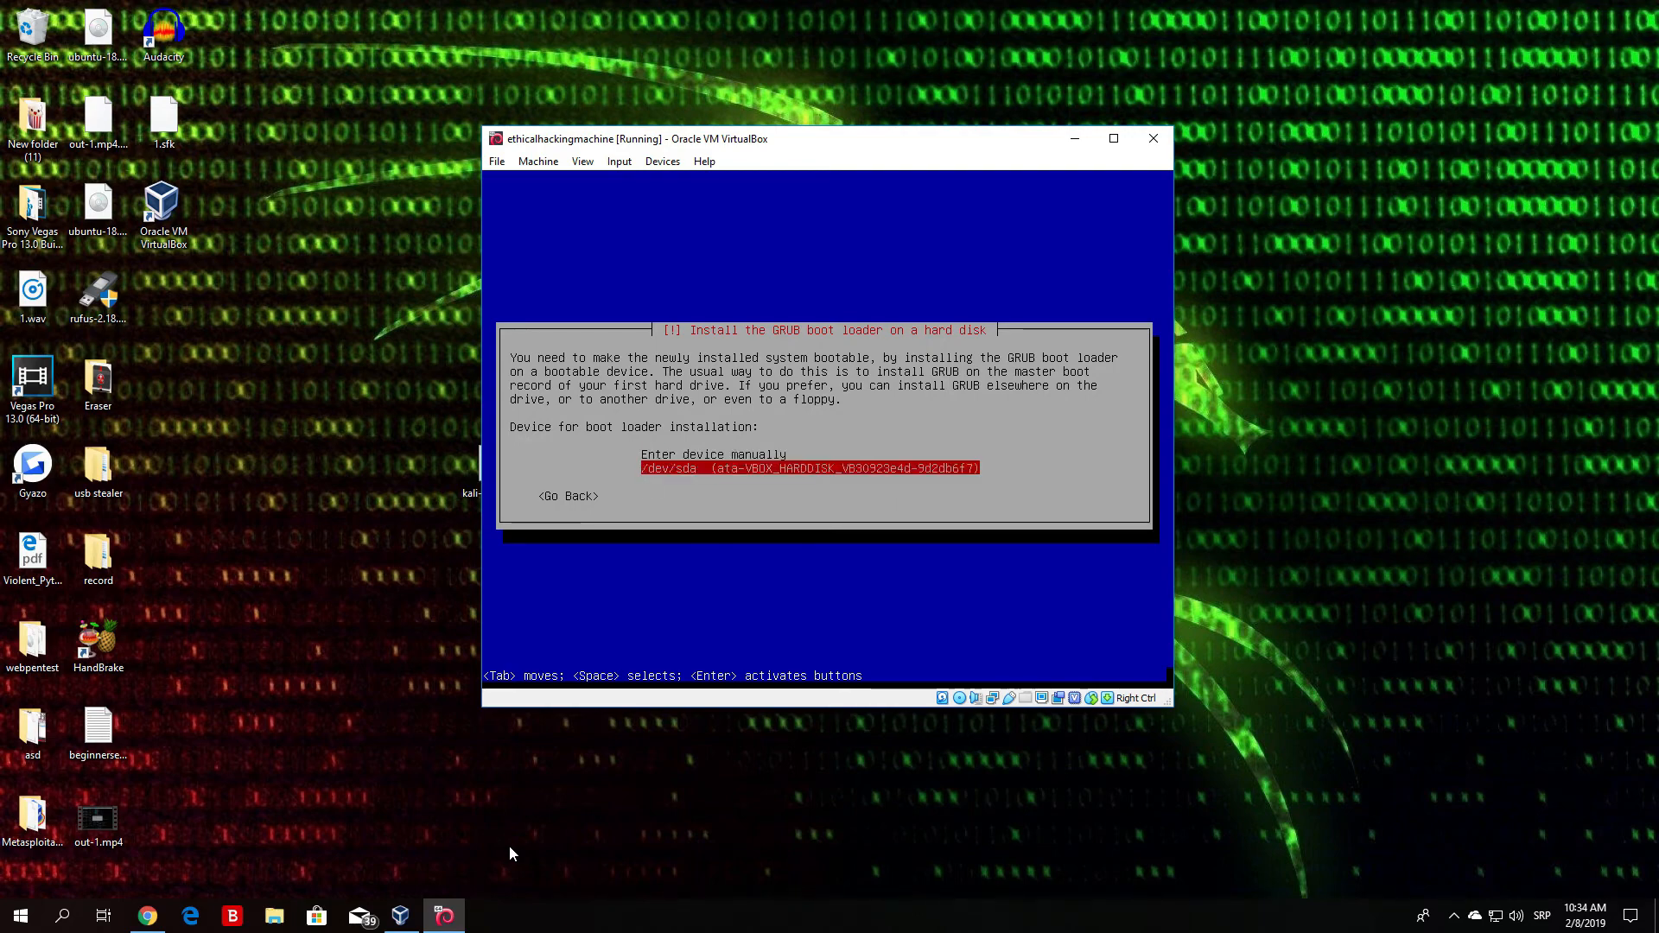
pyautogui.press('Return')
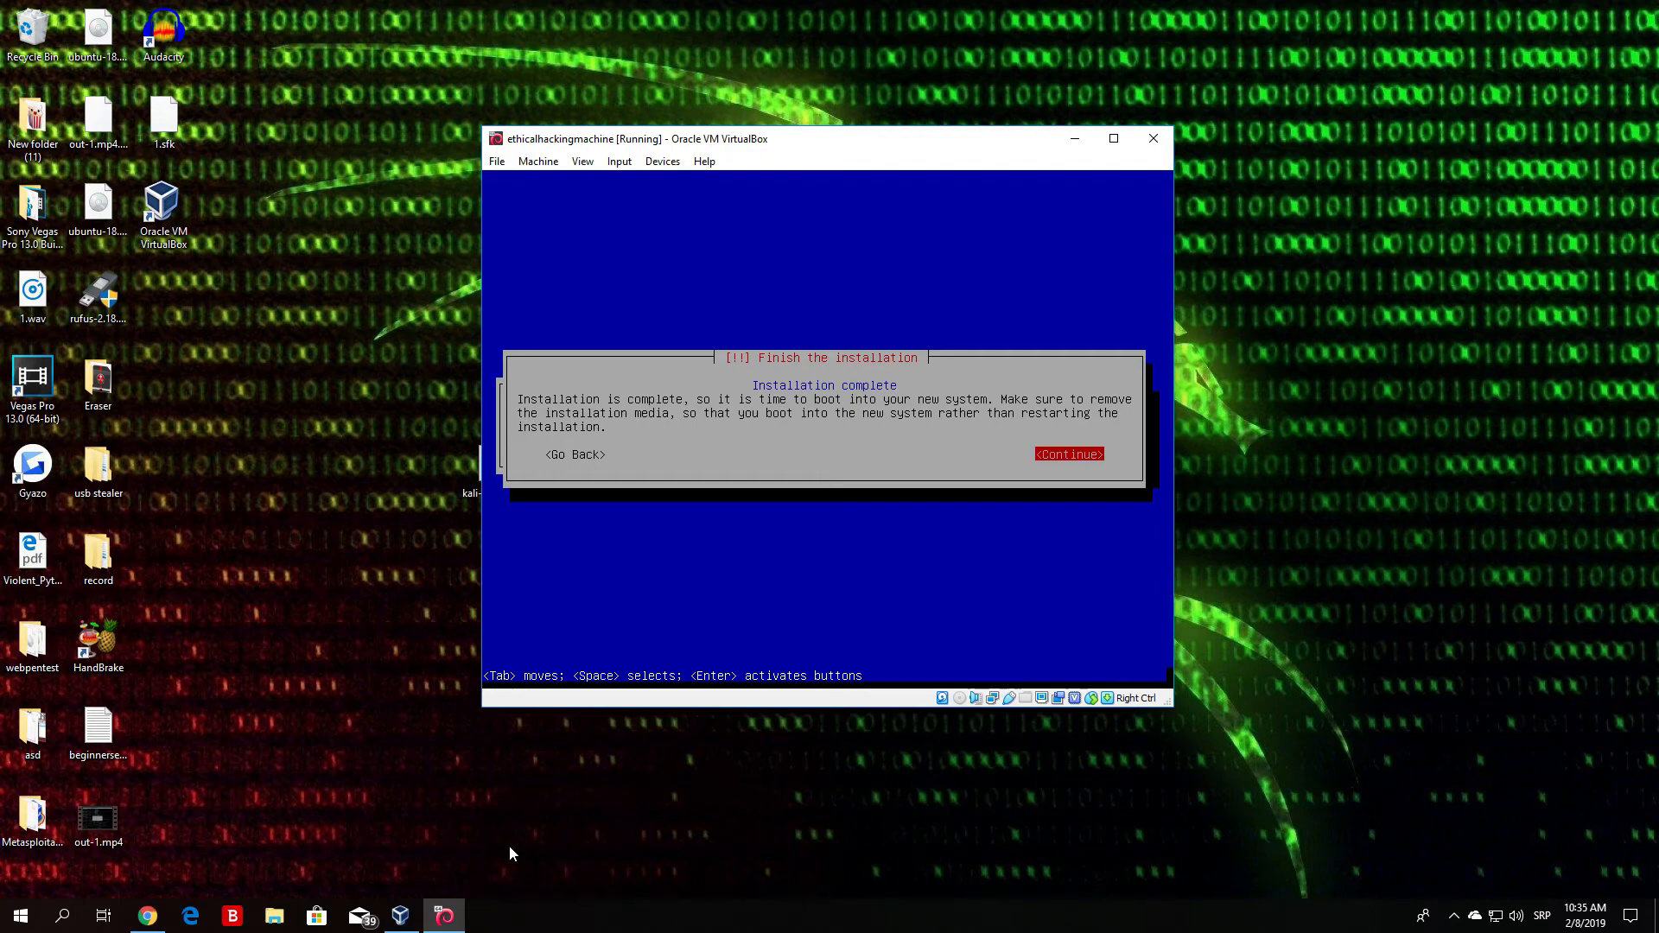
# - Continue past Installation complete so the VM reboots to the Kali login
pyautogui.press('Tab')
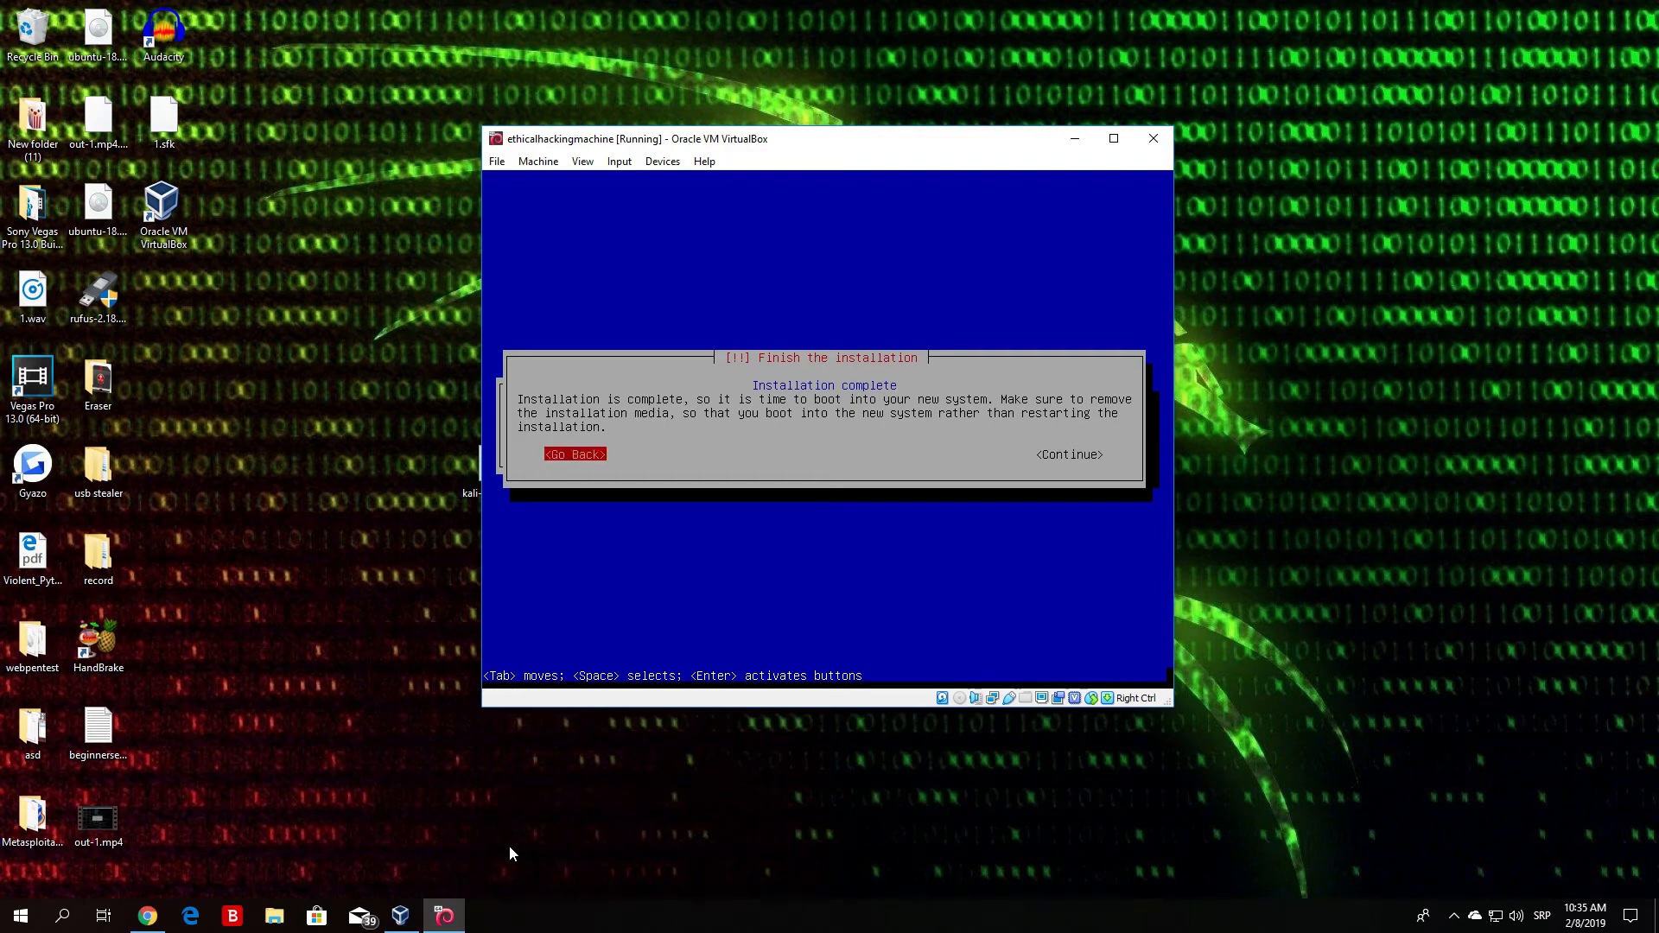
pyautogui.press('Tab')
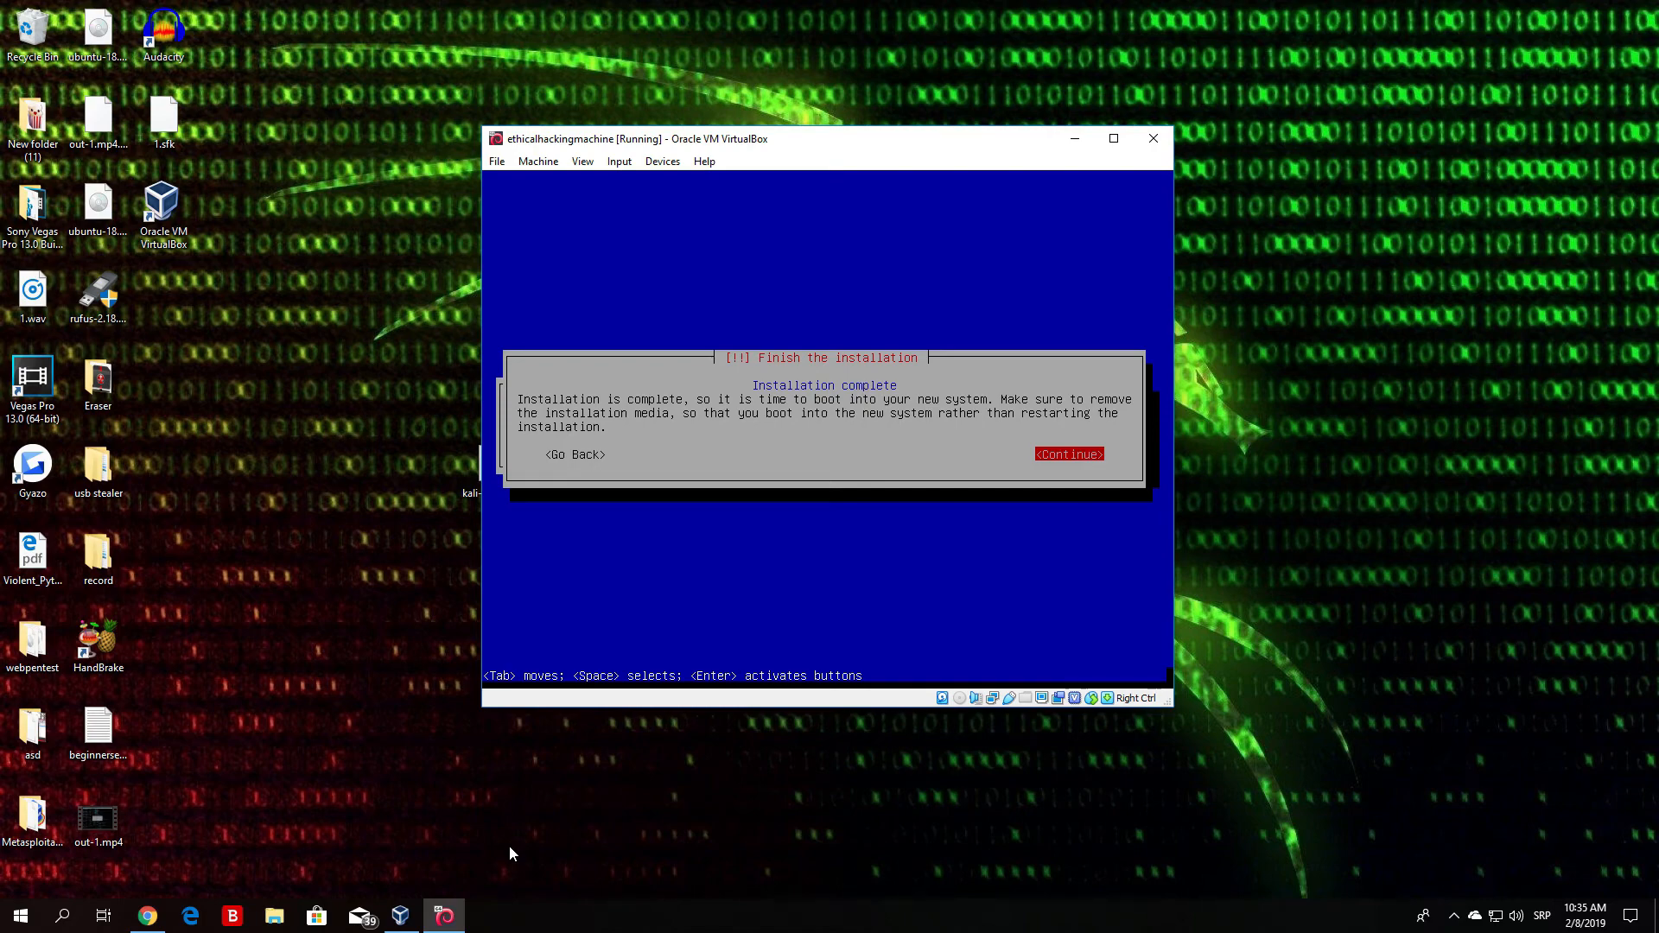
pyautogui.press('Return')
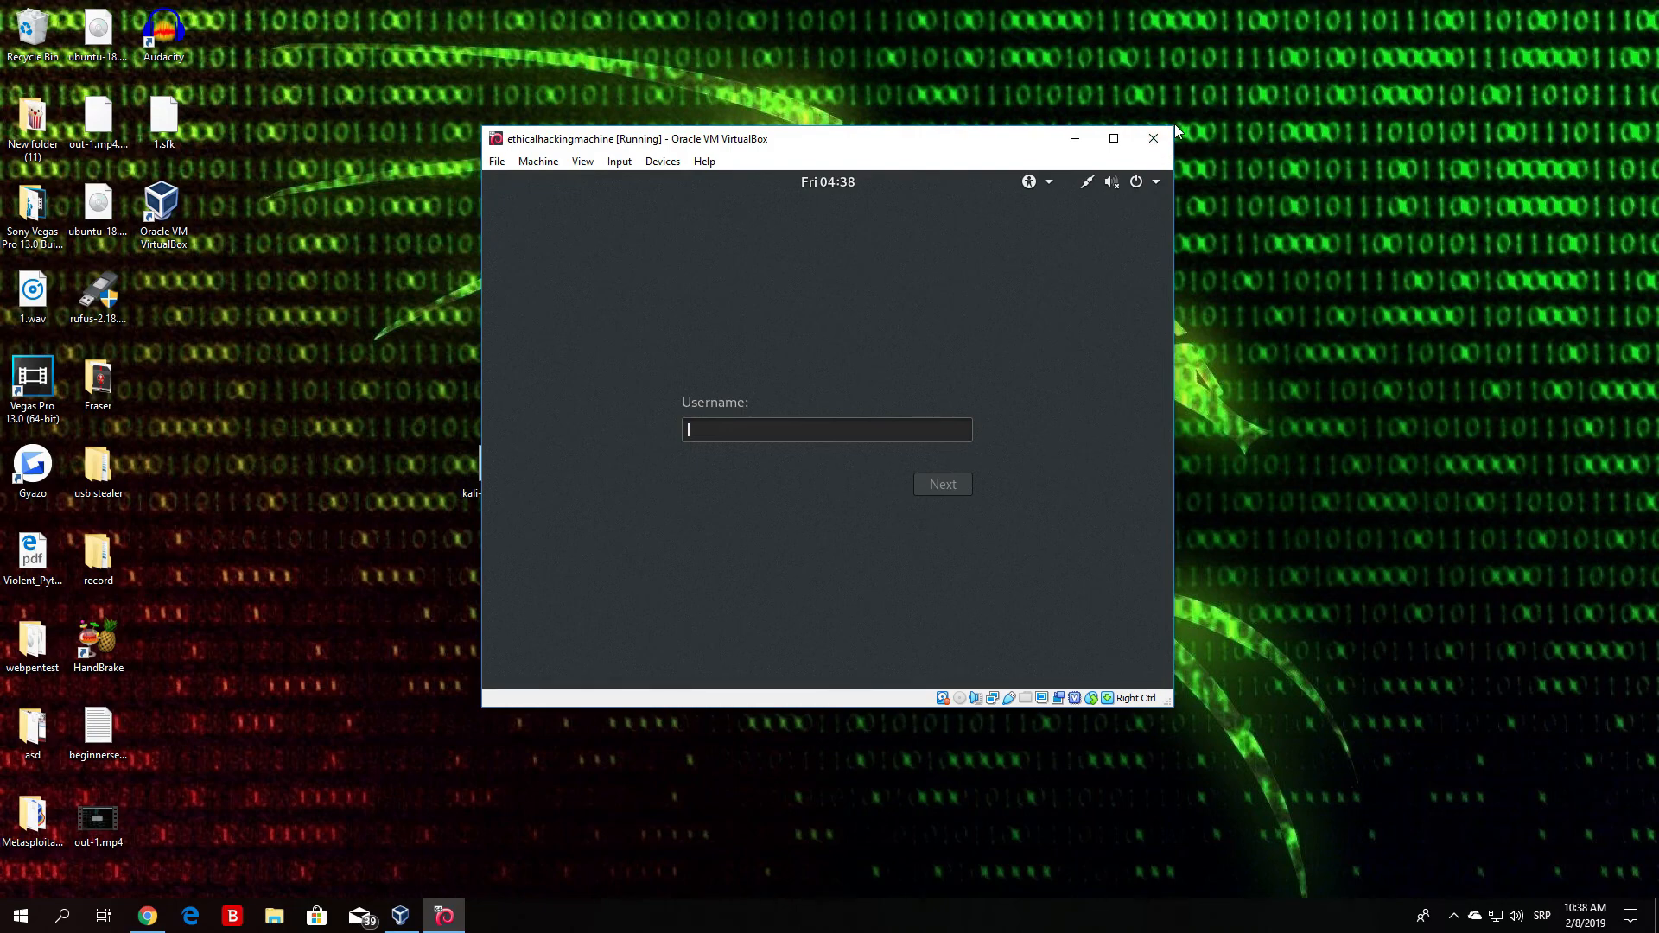
# - Maximize the VirtualBox window and enter root as the login username
pyautogui.moveTo(1175, 177); pyautogui.dragTo(1520, 235)
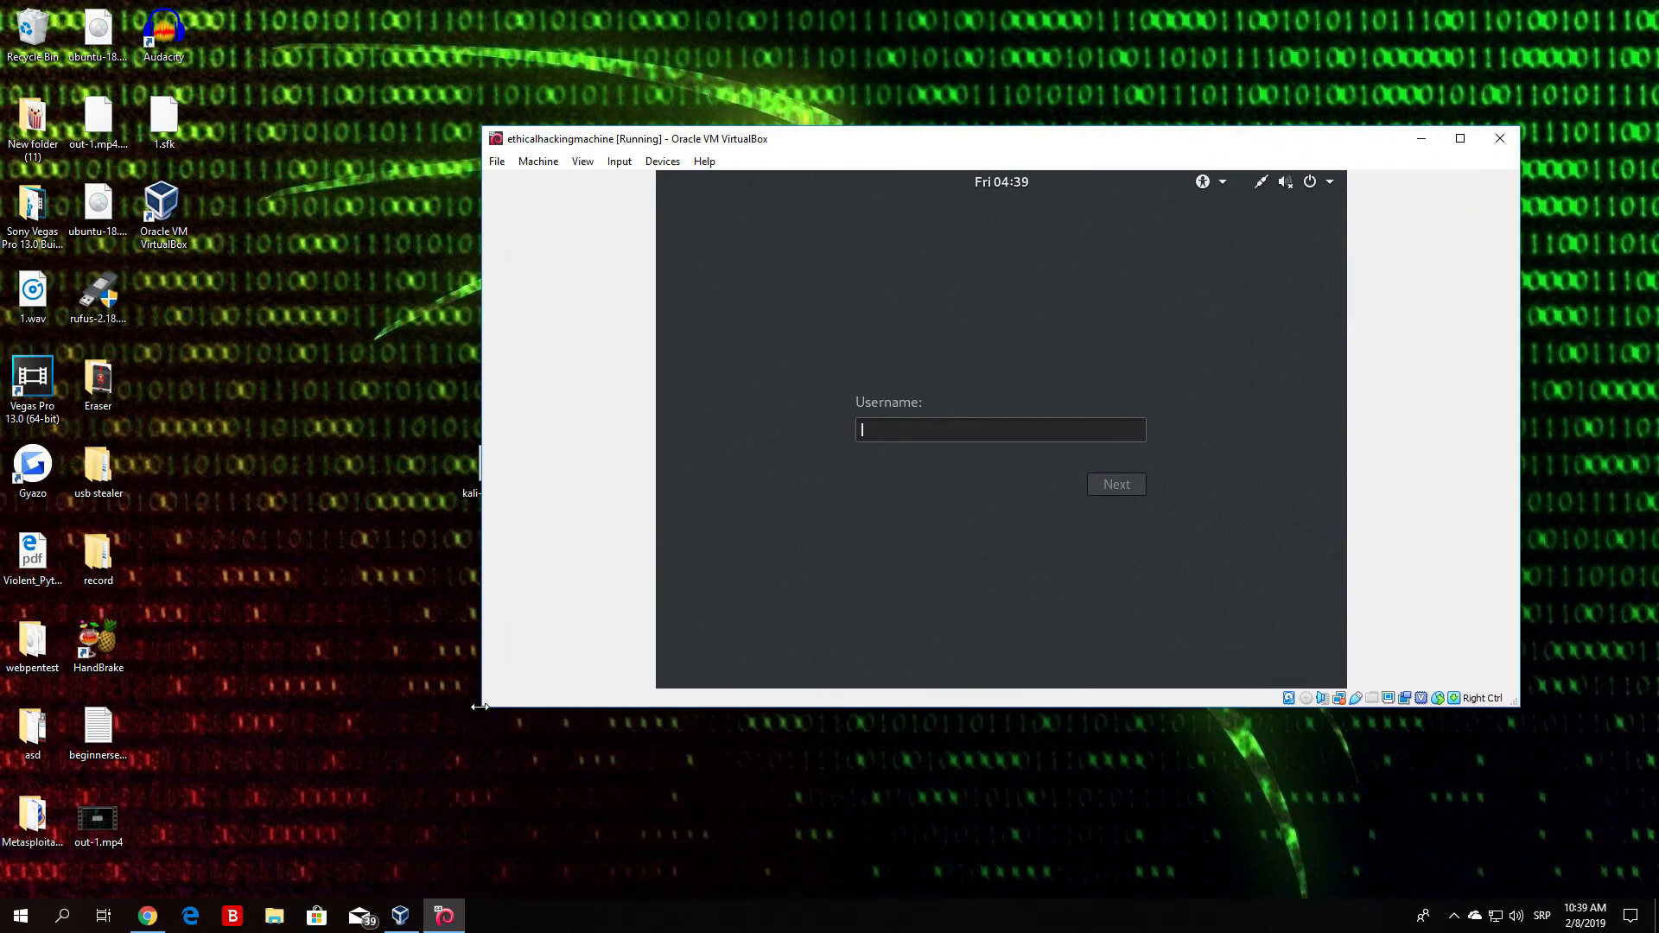
pyautogui.moveTo(480, 705); pyautogui.dragTo(190, 900)
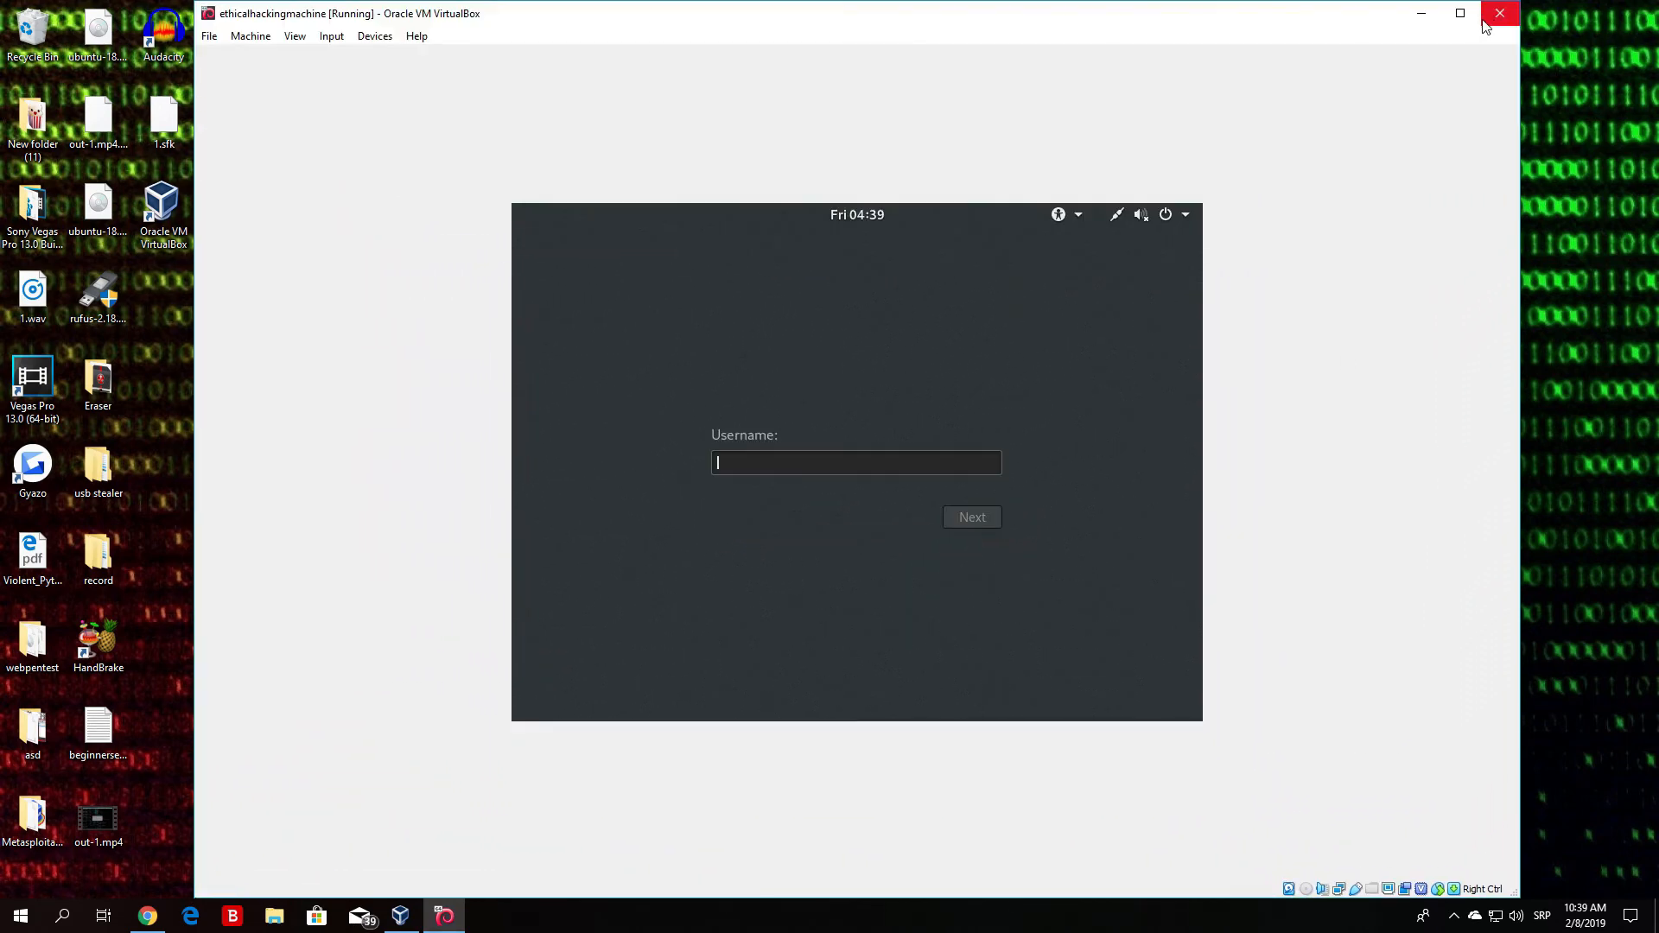
pyautogui.click(1470, 17)
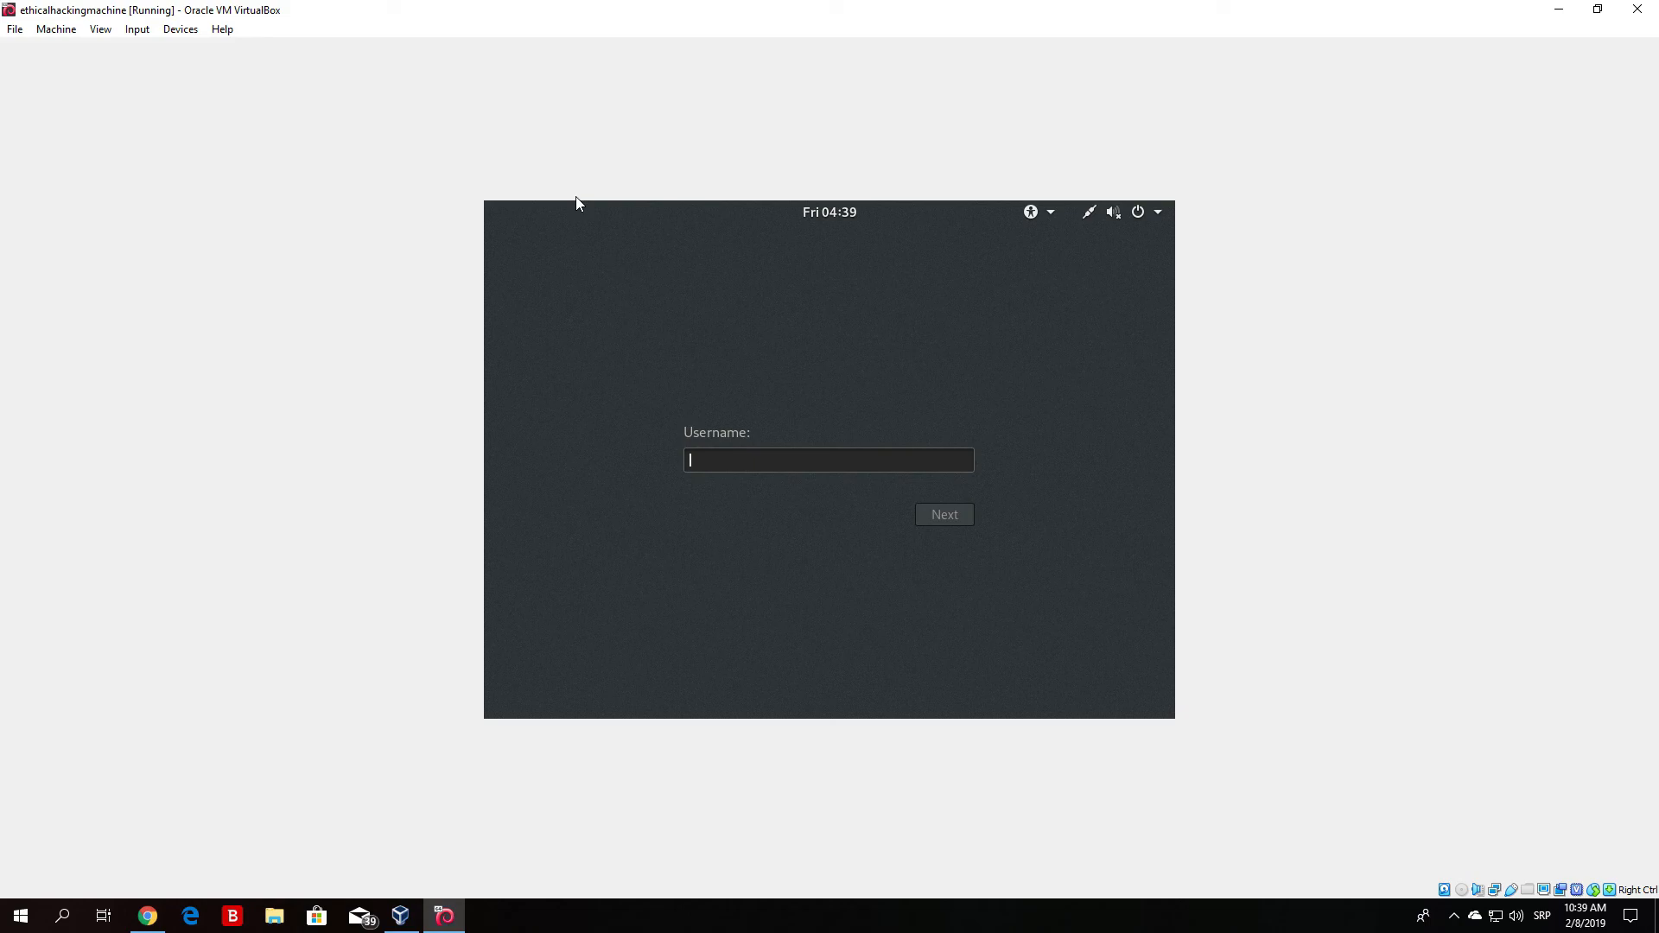
pyautogui.write('root')
pyautogui.press('Return')
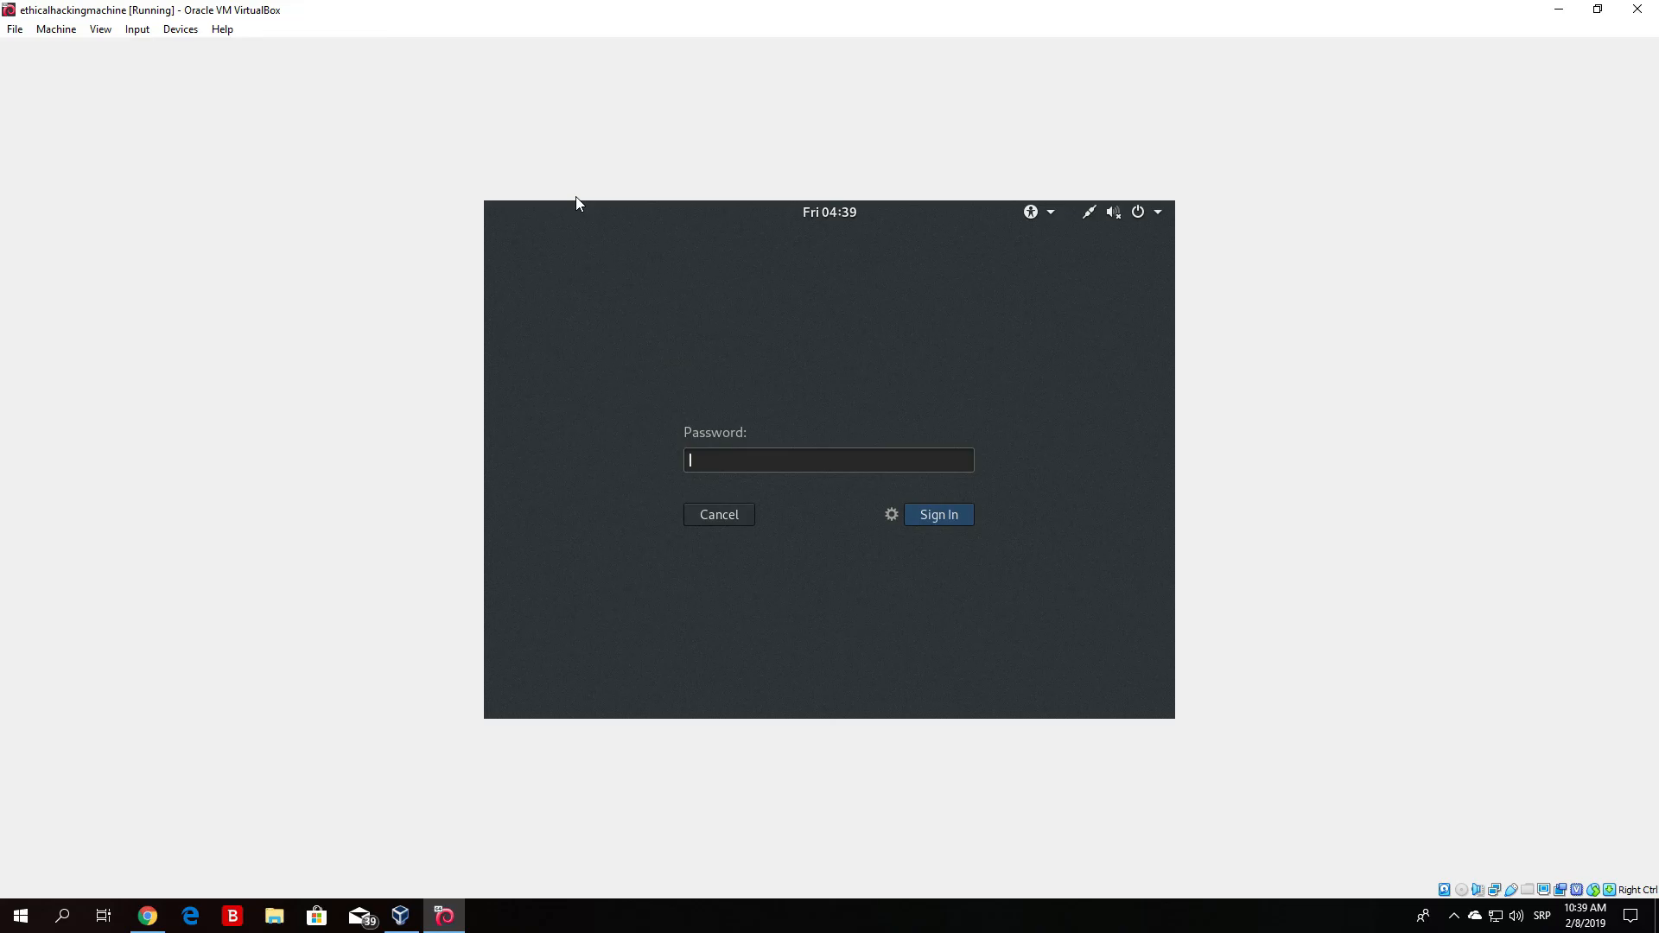
# - Enter the root account password to sign in to the Kali desktop
pyautogui.write('••••••••')
pyautogui.press('Return')
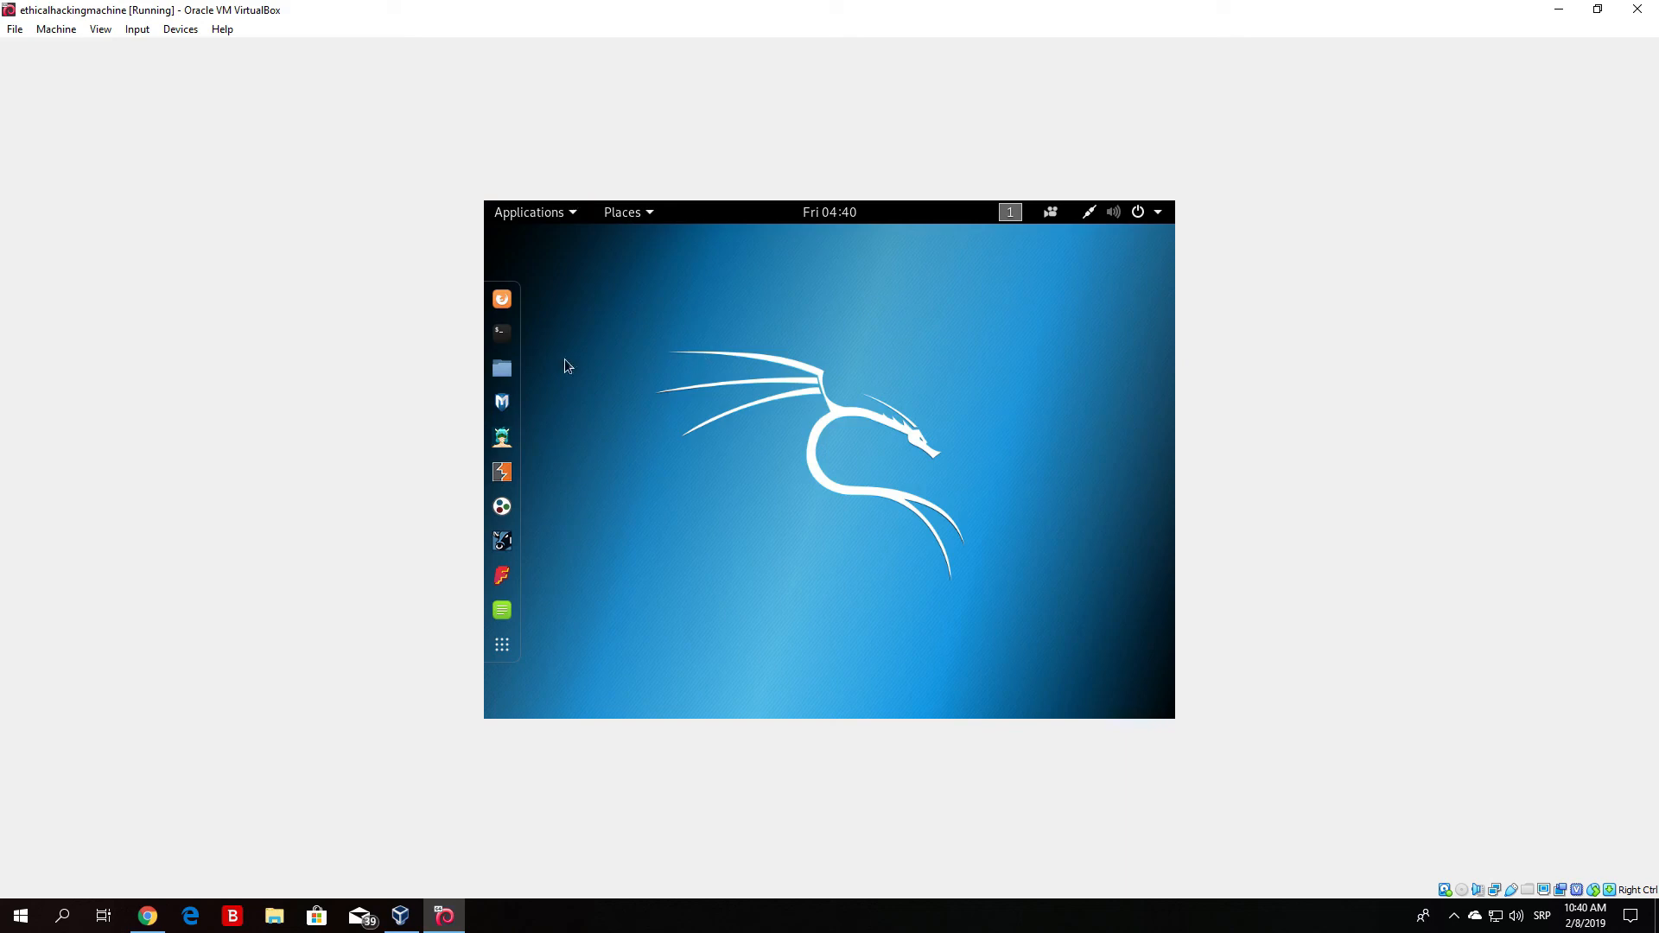
# - Launch a Terminal from the Kali dock and nudge its window slightly lower
pyautogui.click(497, 343)
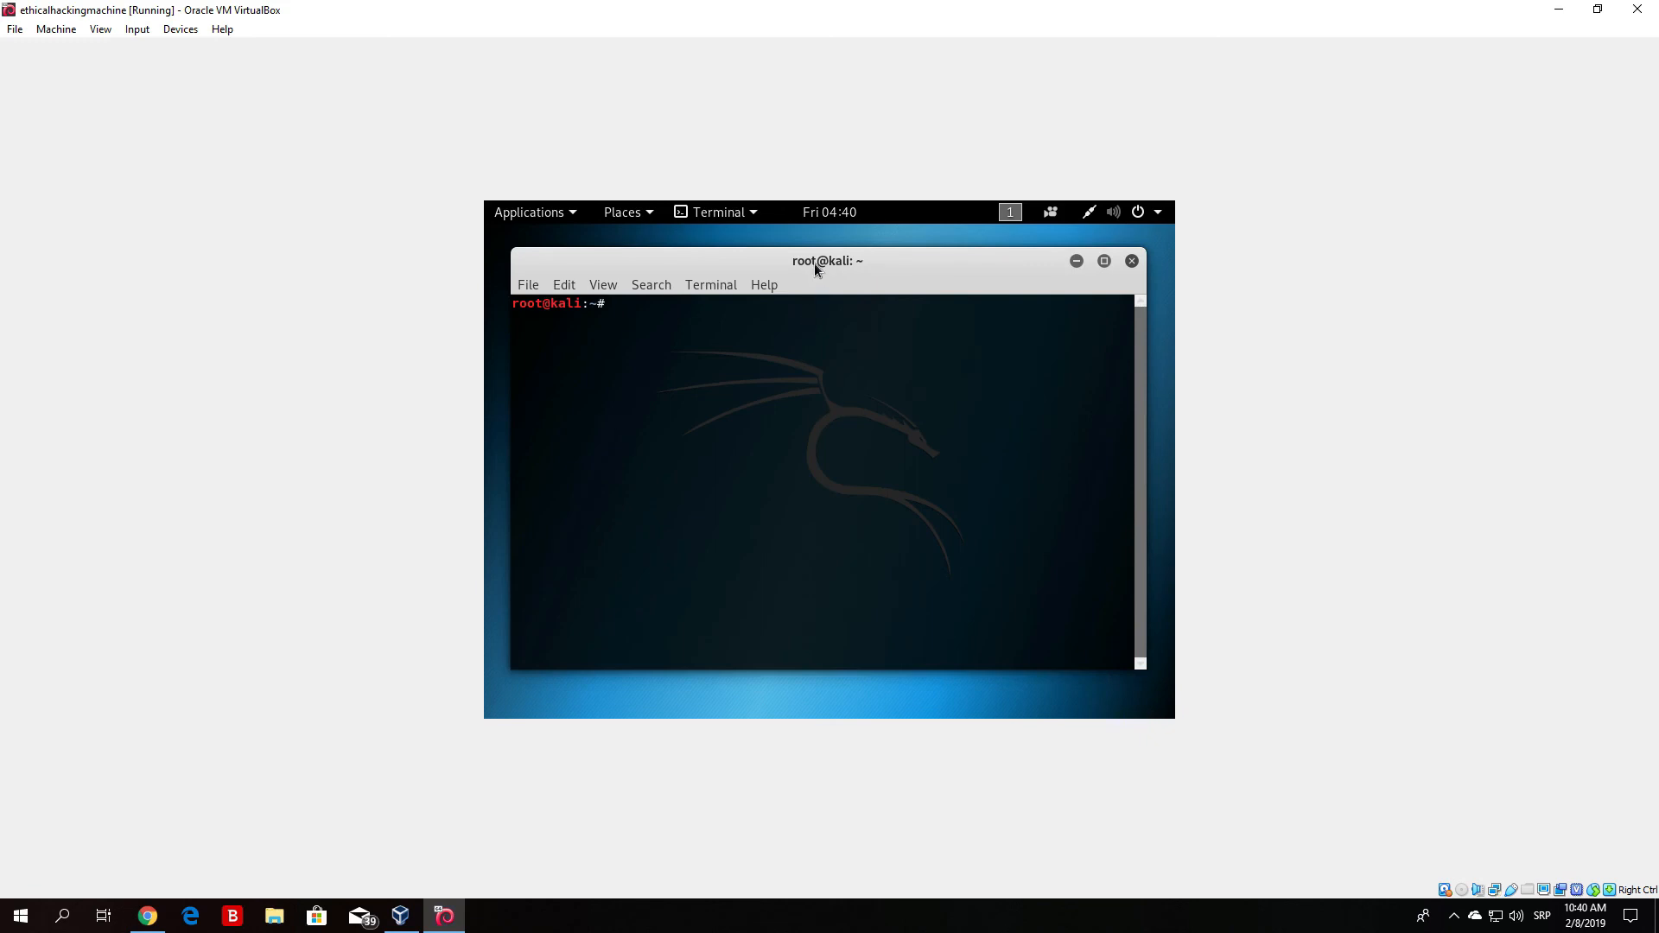
pyautogui.moveTo(814, 262); pyautogui.dragTo(842, 280)
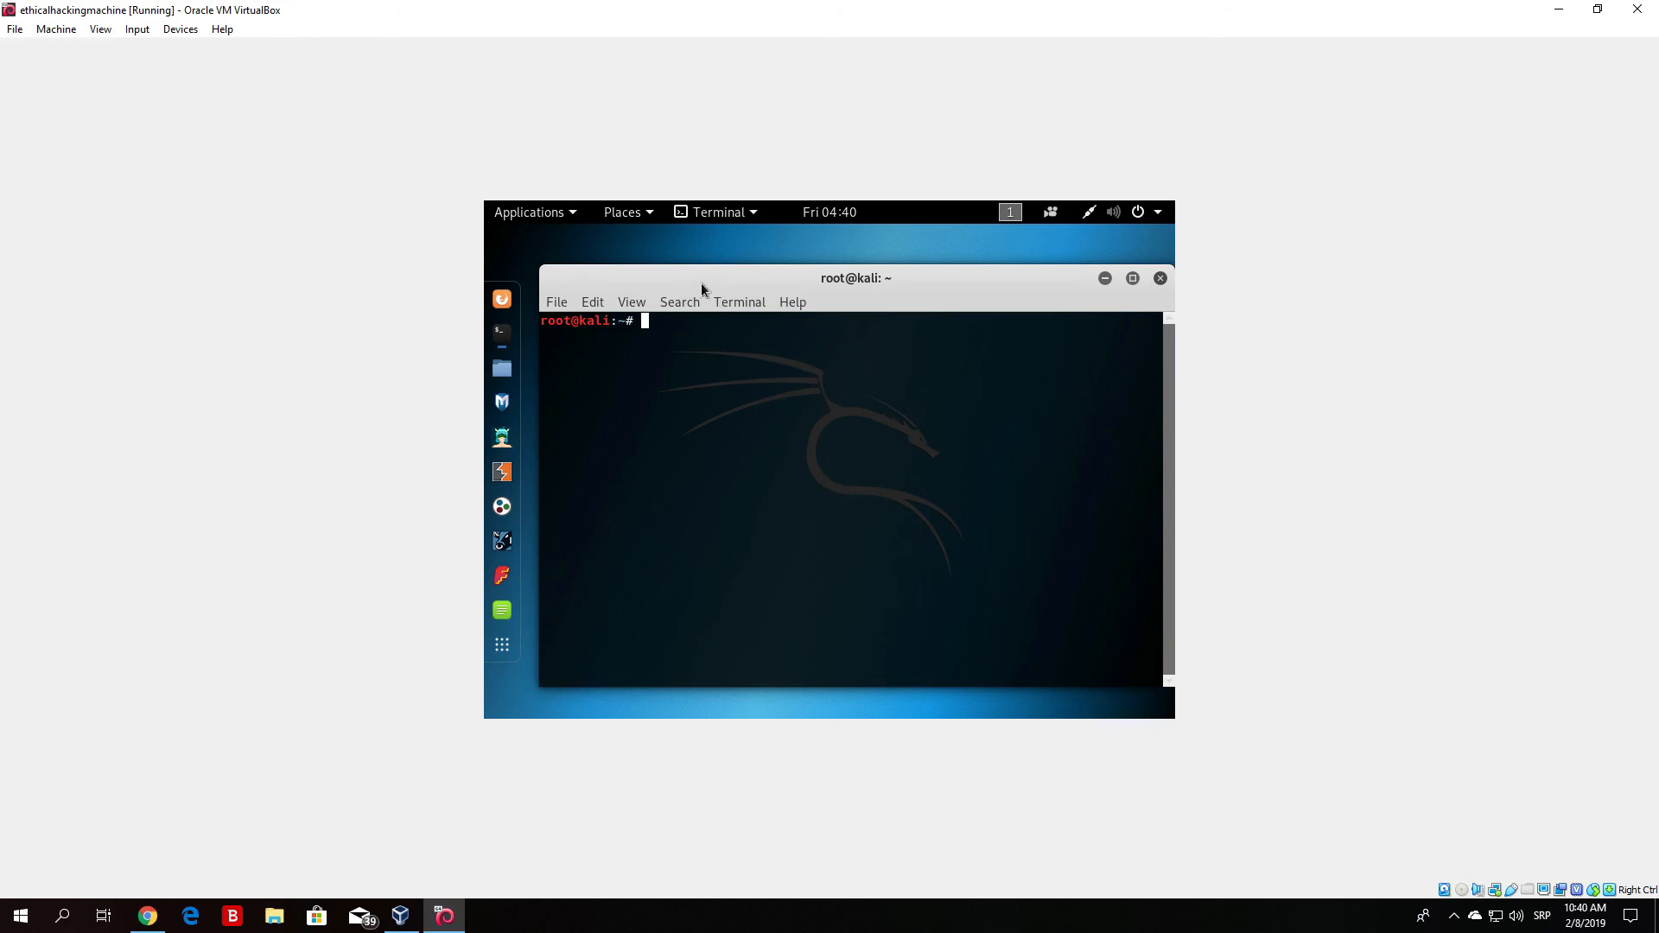
pyautogui.moveTo(754, 283)
pyautogui.mouseDown()
pyautogui.moveTo(629, 260)
pyautogui.moveTo(759, 274)
pyautogui.moveTo(767, 315)
pyautogui.moveTo(777, 296)
pyautogui.moveTo(762, 312)
pyautogui.mouseUp()
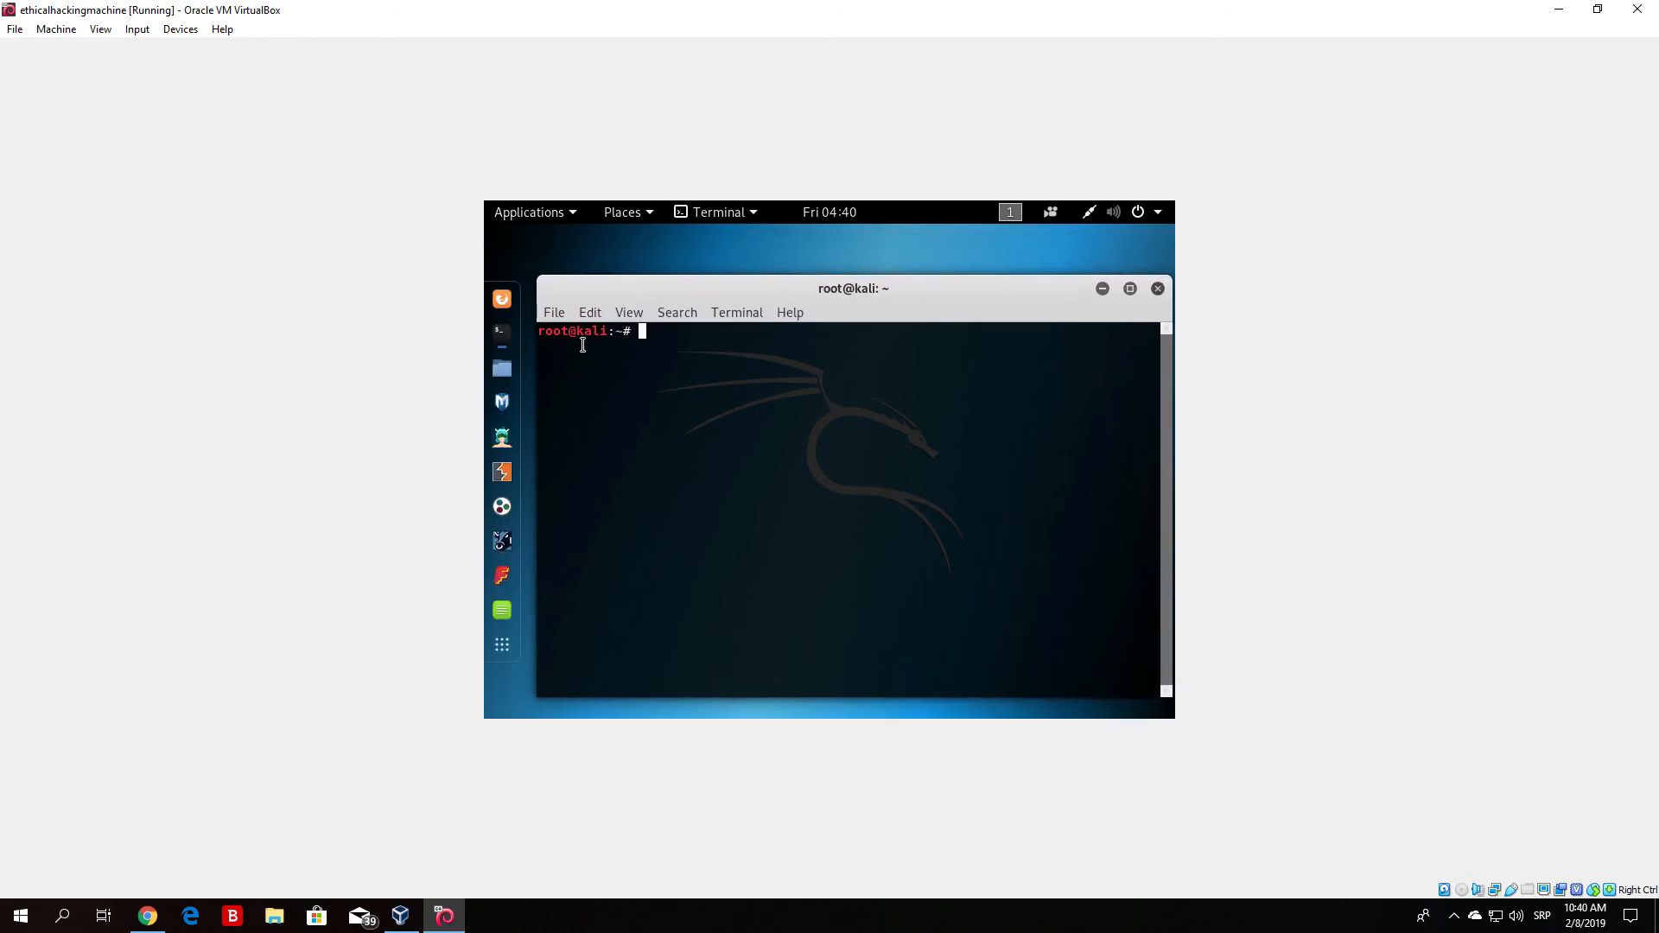